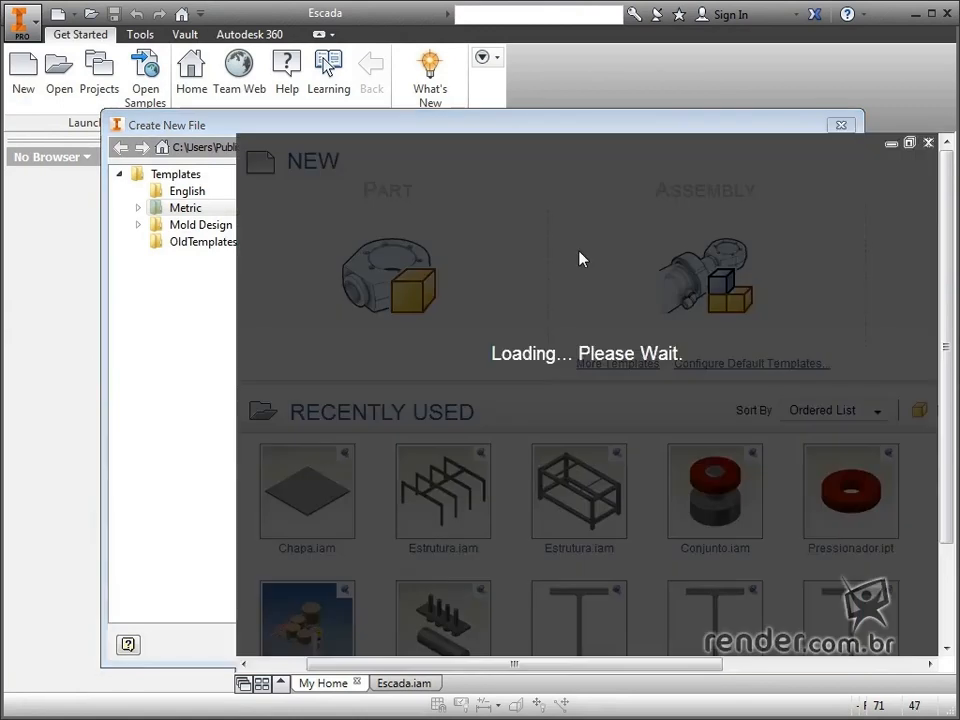
Start a sketch on the front plane and draw a descending slope, a horizontal landing along the X axis and a parallel slope ending near (39, -33) mm.
{"action": "left_click", "coordinate": [42, 84]}
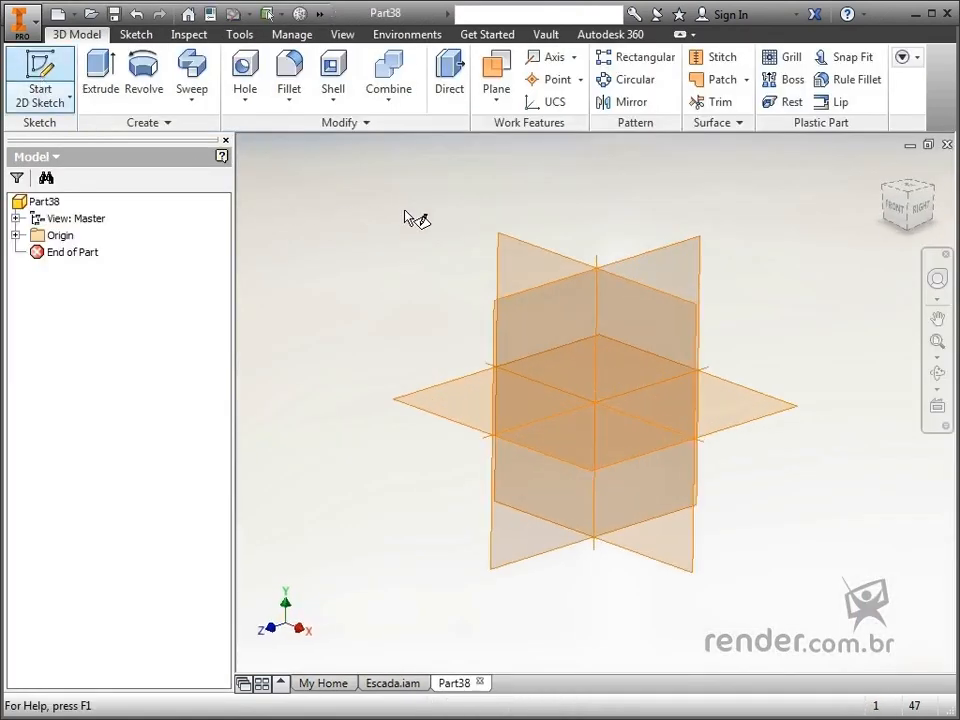
{"action": "left_click", "coordinate": [541, 238]}
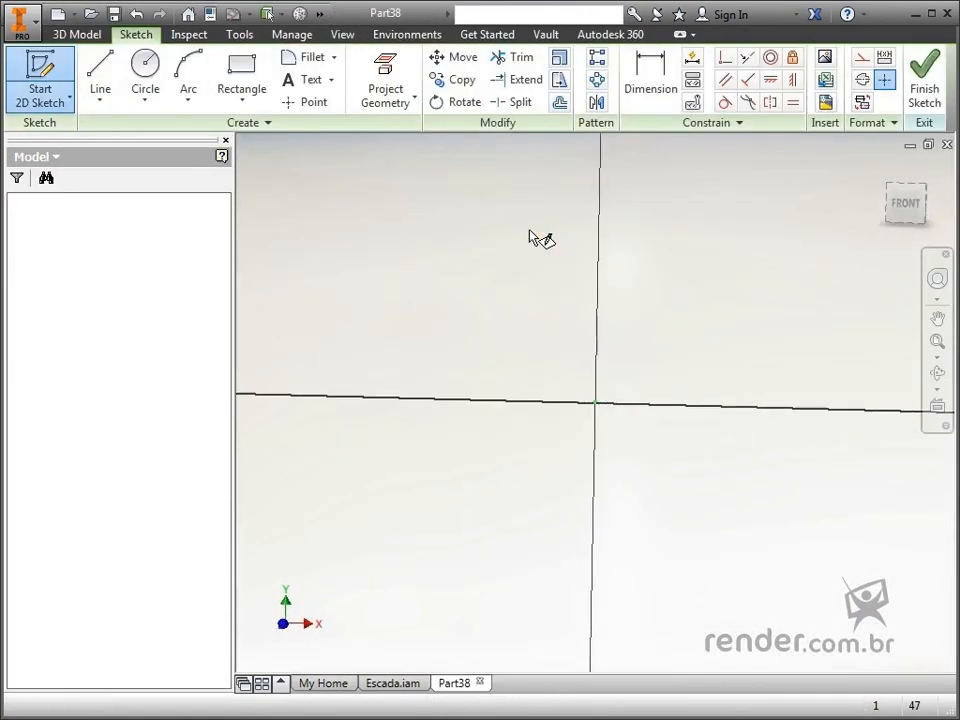
{"action": "left_click", "coordinate": [110, 85]}
{"action": "scroll", "coordinate": [354, 287], "scroll_direction": "down", "scroll_amount": 3}
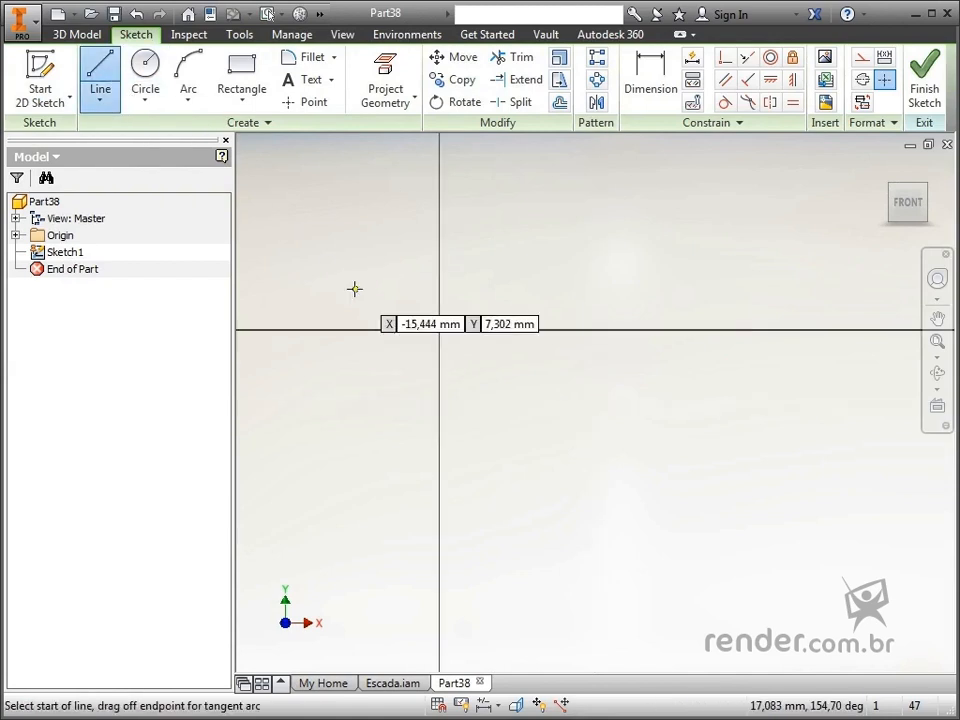
{"action": "left_click", "coordinate": [275, 201]}
{"action": "left_click", "coordinate": [357, 329]}
{"action": "left_click", "coordinate": [535, 330]}
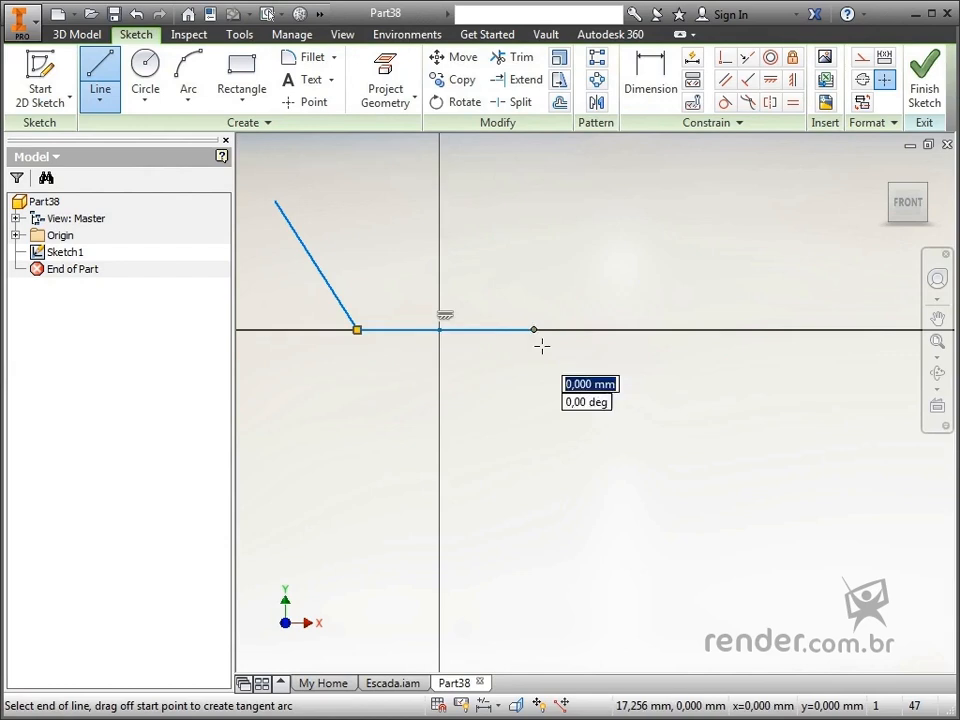
{"action": "left_click", "coordinate": [650, 510]}
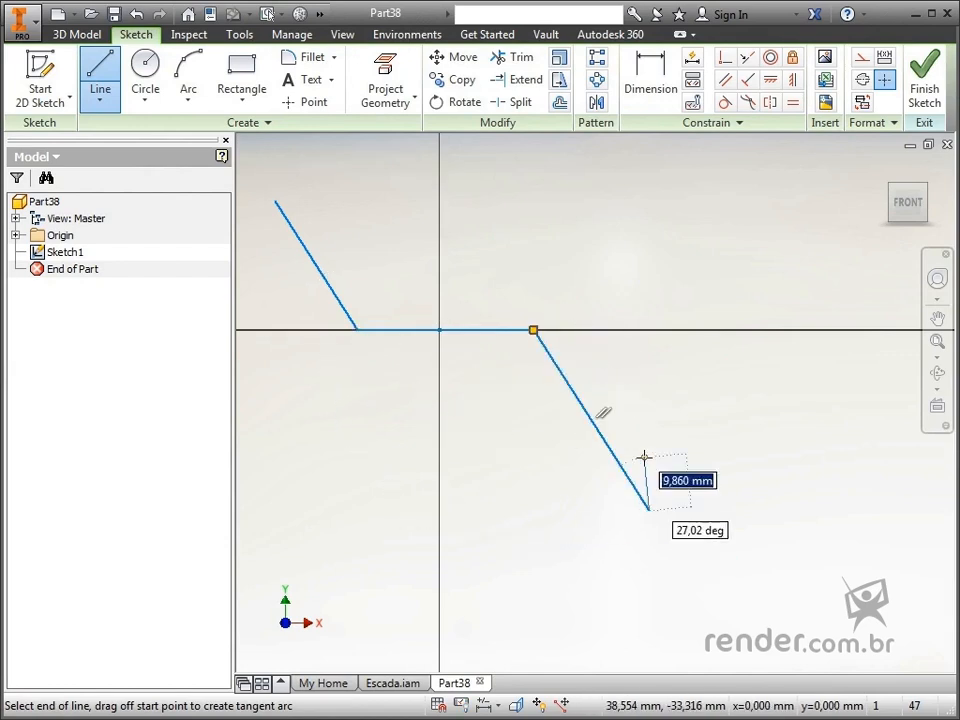
{"action": "key", "text": "Escape"}
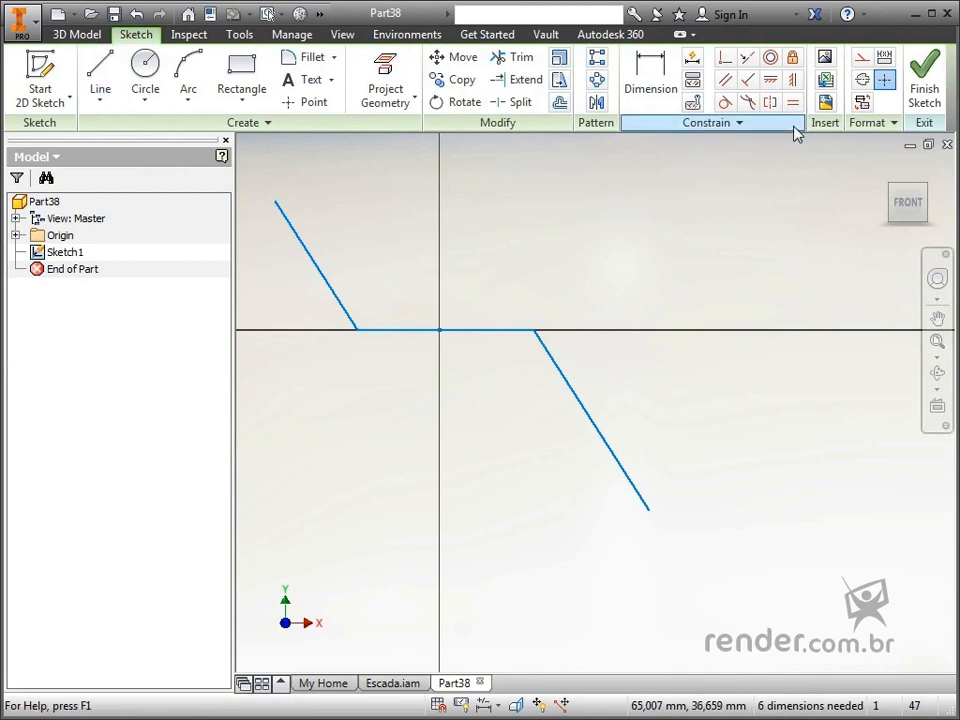
Constrain the two sloped lines on either side of the landing to equal length.
{"action": "left_click", "coordinate": [793, 102]}
{"action": "left_click", "coordinate": [337, 294]}
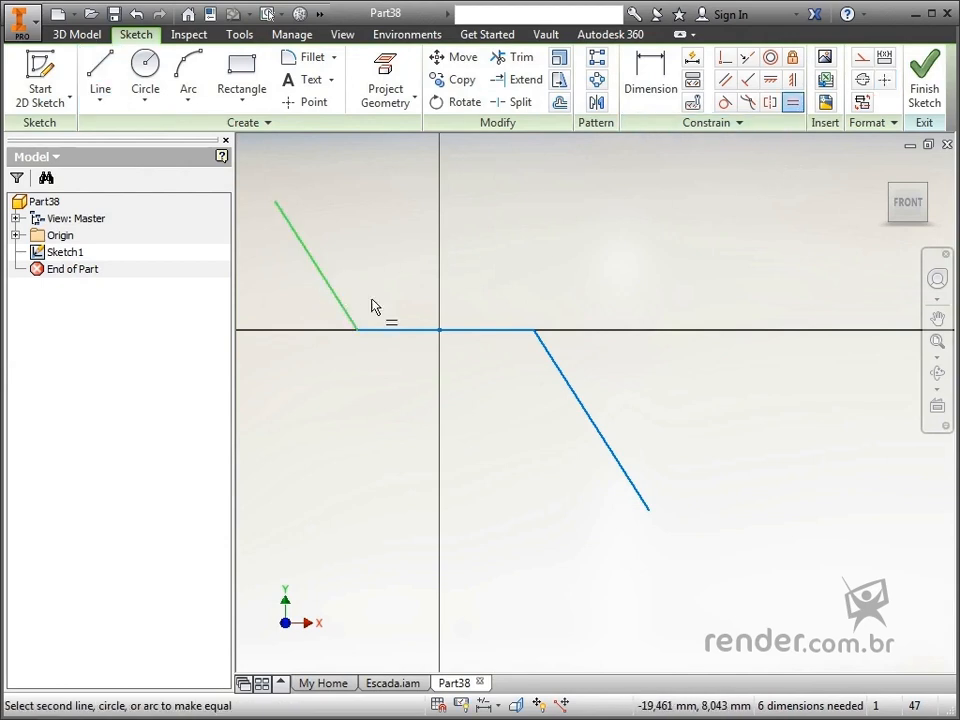
{"action": "left_click", "coordinate": [566, 393]}
{"action": "key", "text": "Escape"}
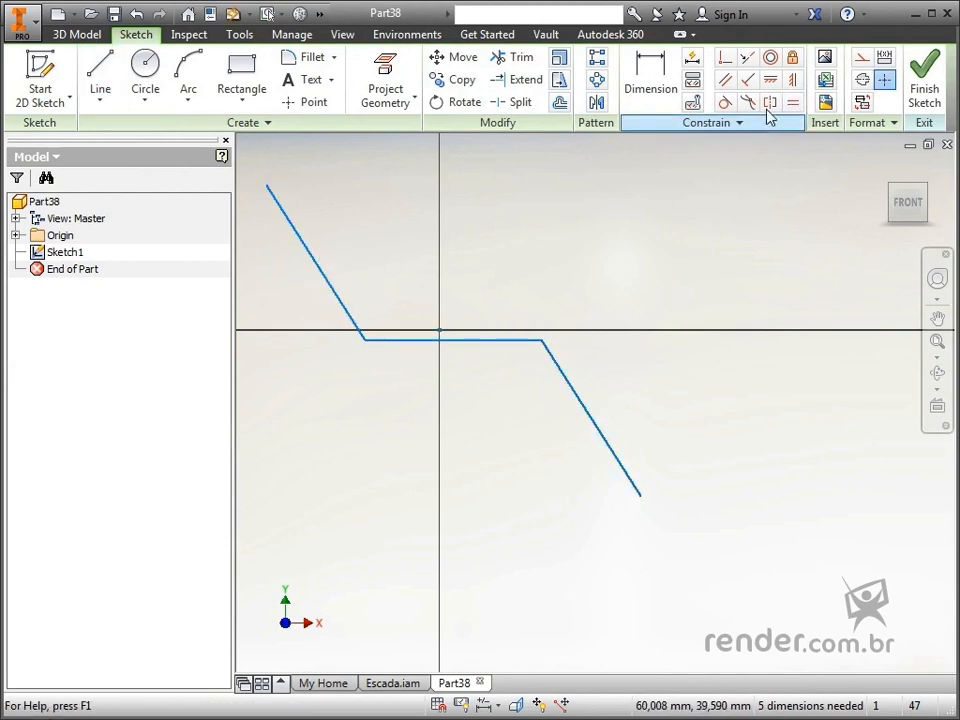
Centre the horizontal landing line on the origin by aligning its midpoint with it horizontally and vertically.
{"action": "left_click", "coordinate": [453, 341]}
{"action": "left_click", "coordinate": [439, 330]}
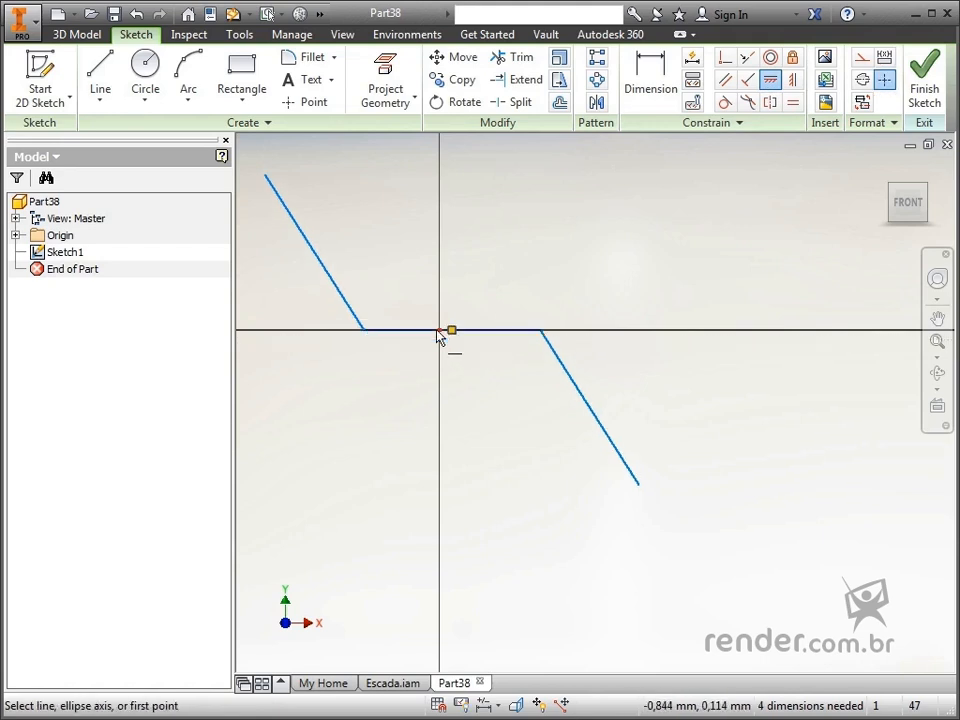
{"action": "left_click", "coordinate": [793, 82]}
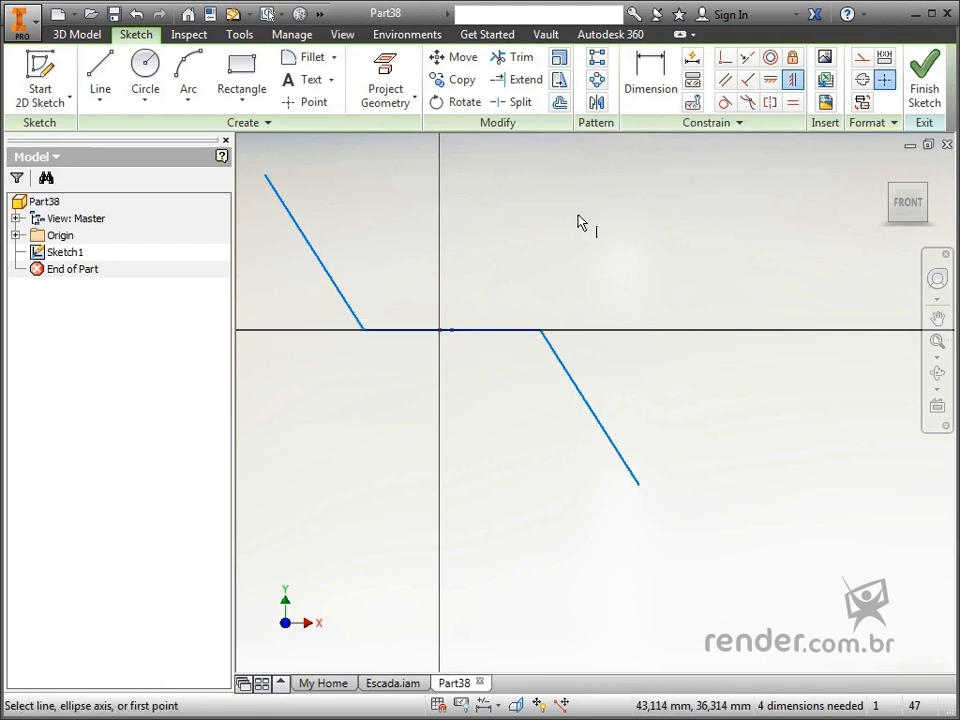
{"action": "left_click", "coordinate": [440, 331]}
Dimension the upper slope's horizontal run as 1500 mm and move the dimension clear below the landing line.
{"action": "middle_click_drag", "start_coordinate": [435, 410], "coordinate": [521, 489]}
{"action": "left_click", "coordinate": [645, 92]}
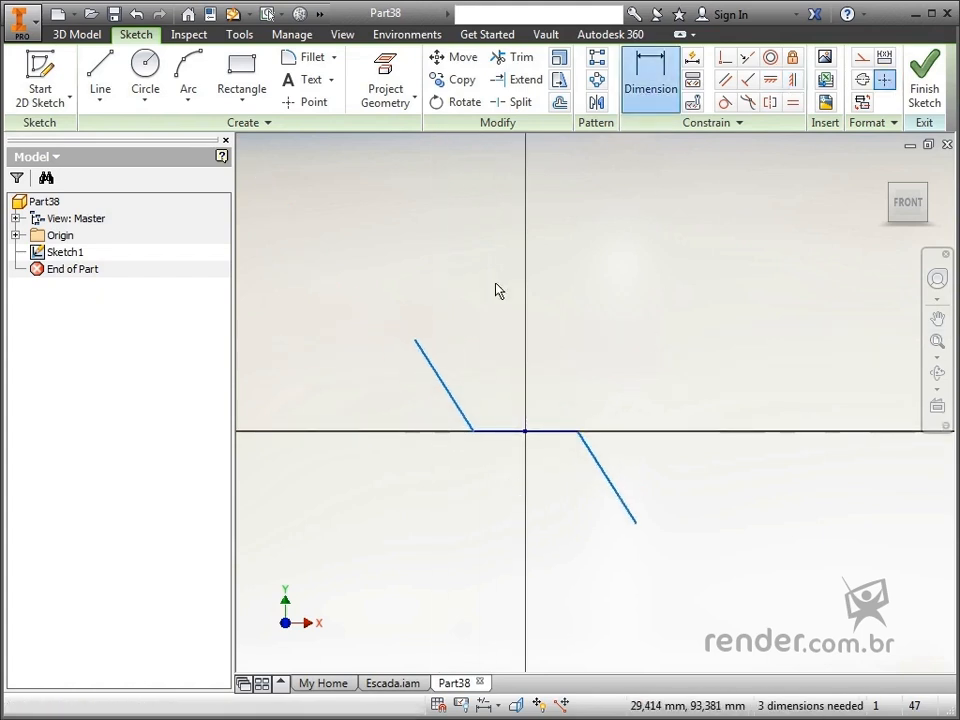
{"action": "left_click", "coordinate": [440, 381]}
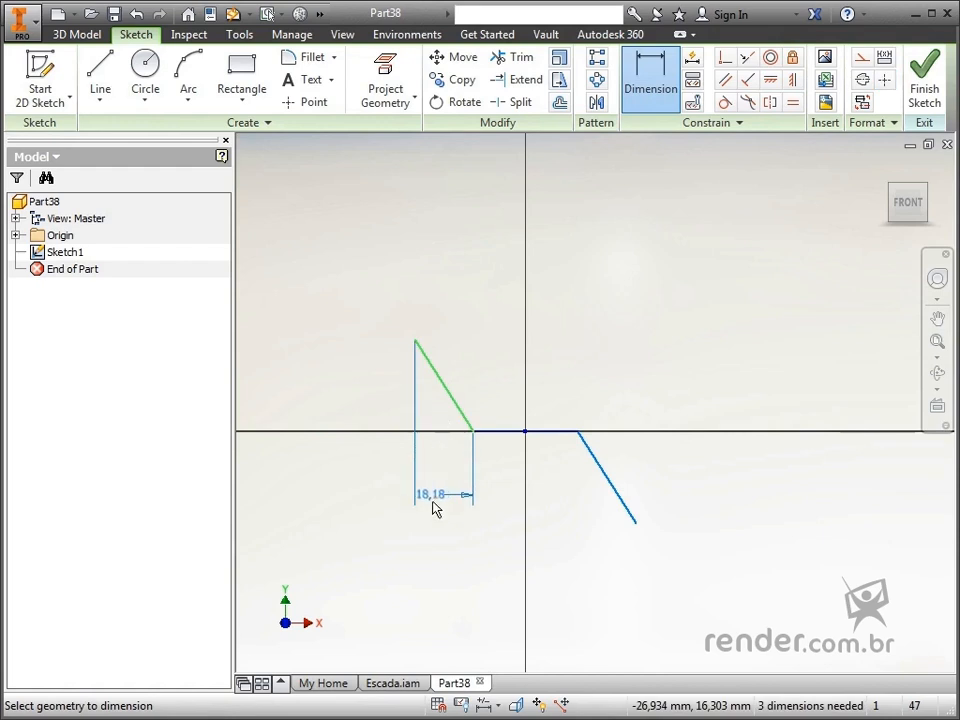
{"action": "left_click", "coordinate": [450, 512]}
{"action": "type", "text": "1500"}
{"action": "key", "text": "Return"}
{"action": "scroll", "coordinate": [450, 516], "scroll_direction": "down", "scroll_amount": 5}
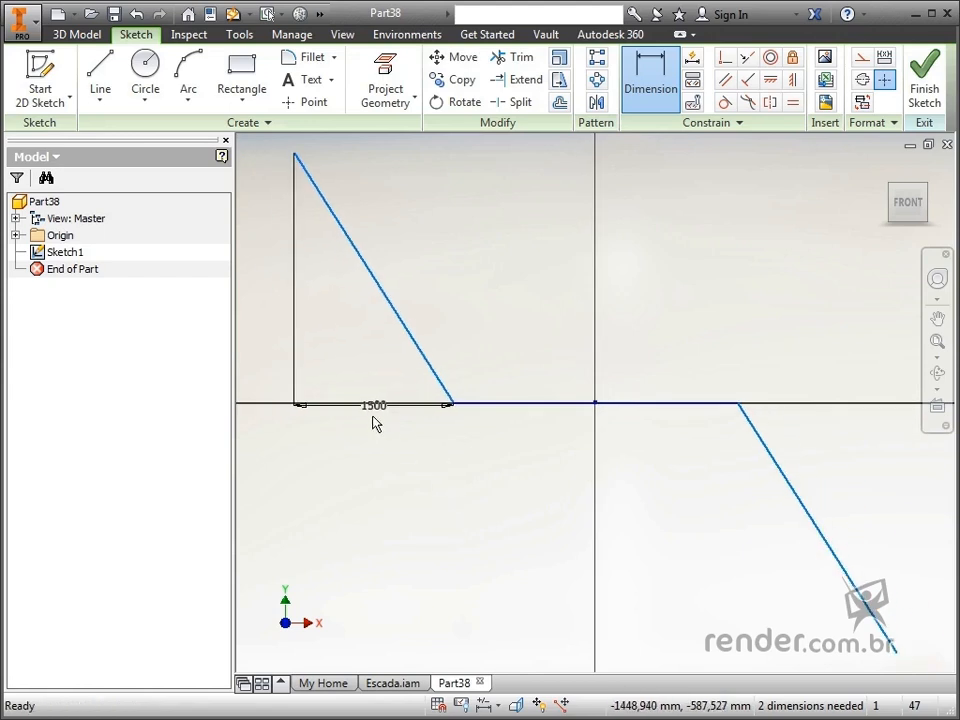
{"action": "key", "text": "Escape"}
{"action": "left_click_drag", "start_coordinate": [364, 408], "coordinate": [362, 510]}
{"action": "left_click", "coordinate": [422, 590]}
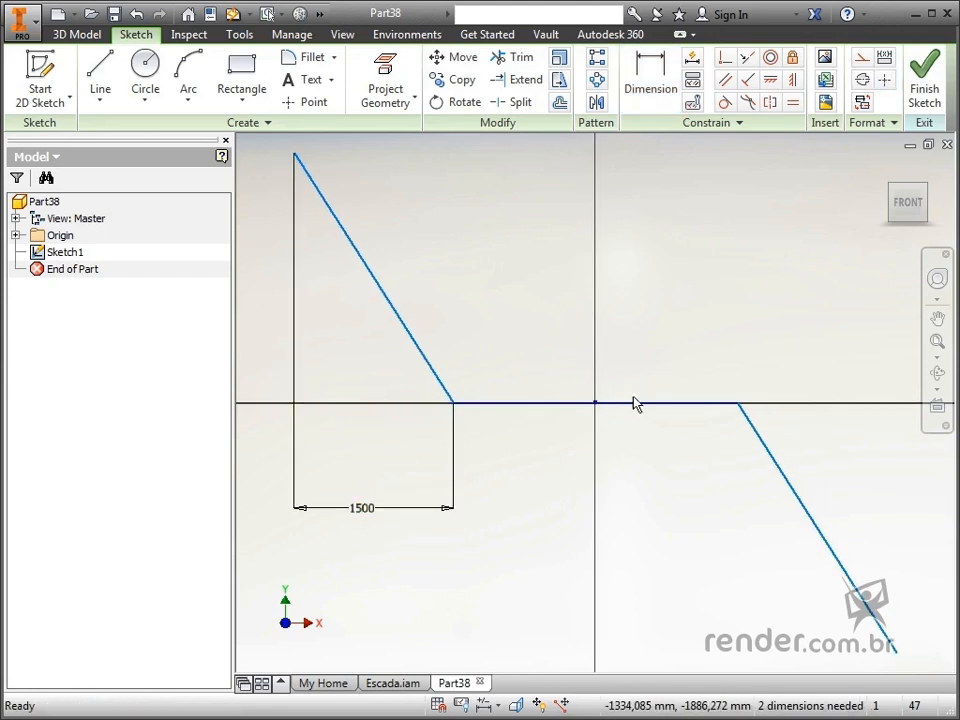
Dimension the landing line's length as 1000 mm below the profile.
{"action": "left_click", "coordinate": [659, 96]}
{"action": "left_click", "coordinate": [521, 407]}
{"action": "left_click", "coordinate": [527, 508]}
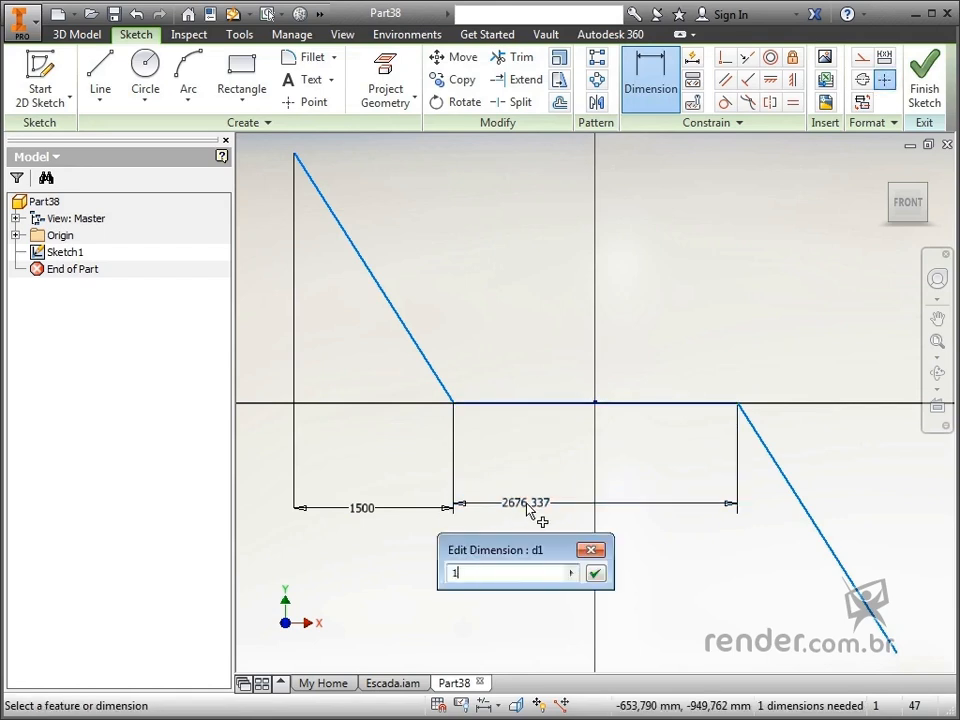
{"action": "key", "text": "Return"}
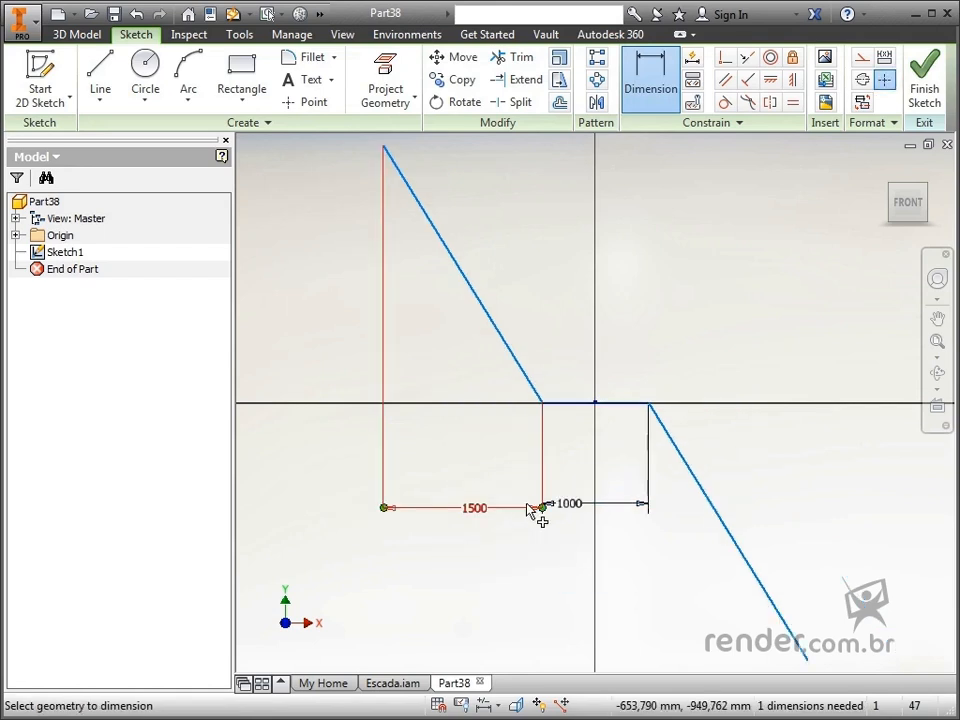
Dimension the upper slope's vertical height as 2000 mm, placed beside the profile.
{"action": "scroll", "coordinate": [555, 472], "scroll_direction": "up", "scroll_amount": 2}
{"action": "left_click", "coordinate": [521, 396]}
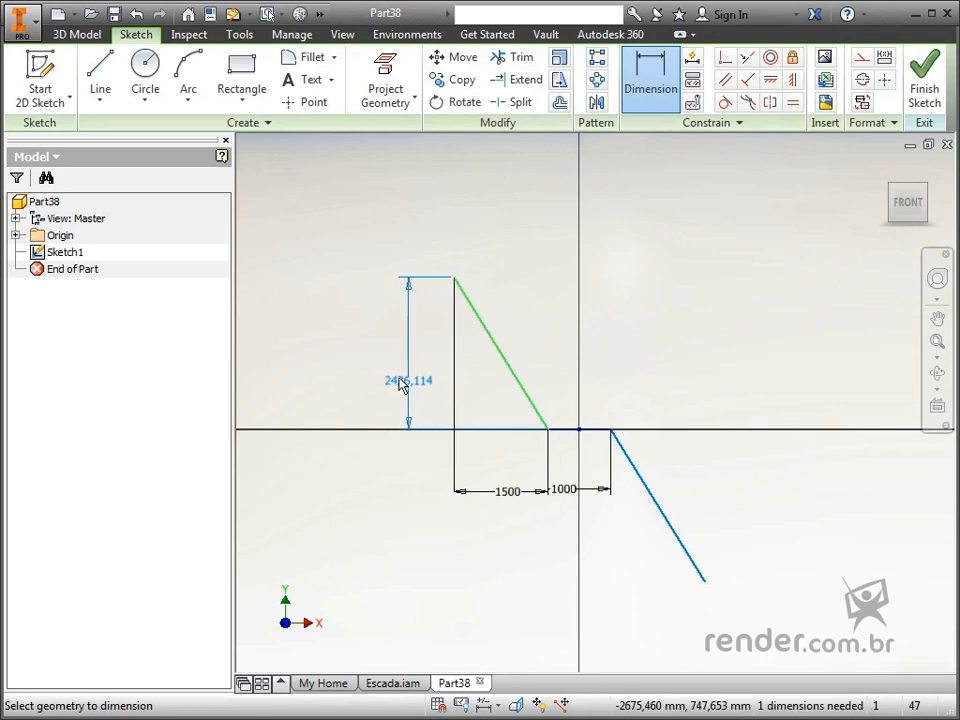
{"action": "left_click", "coordinate": [396, 382]}
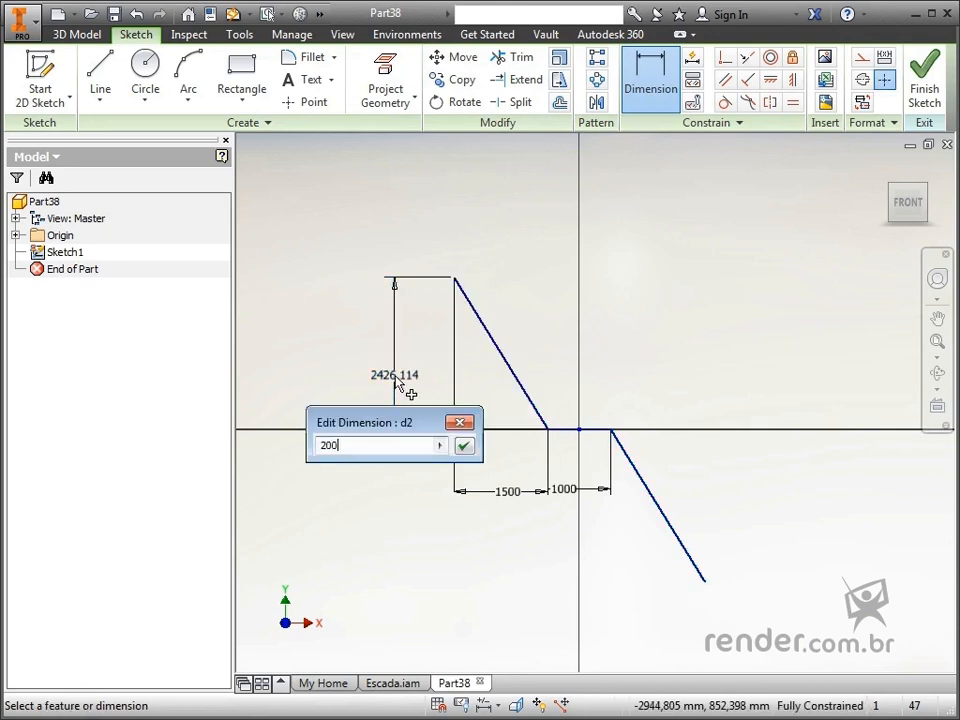
{"action": "key", "text": "Return"}
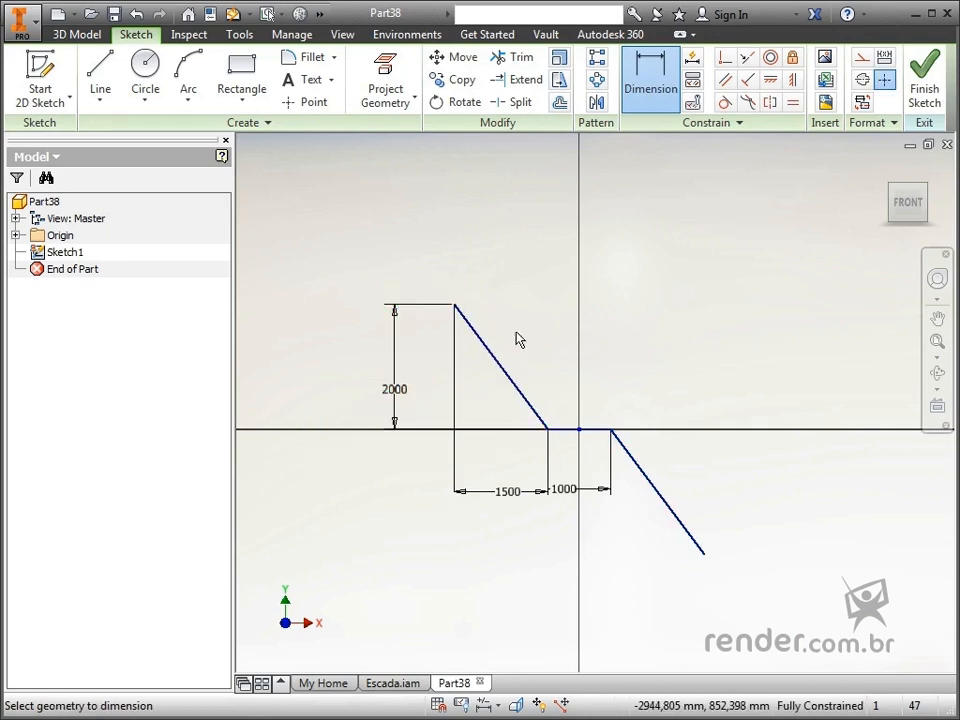
{"action": "key", "text": "Escape"}
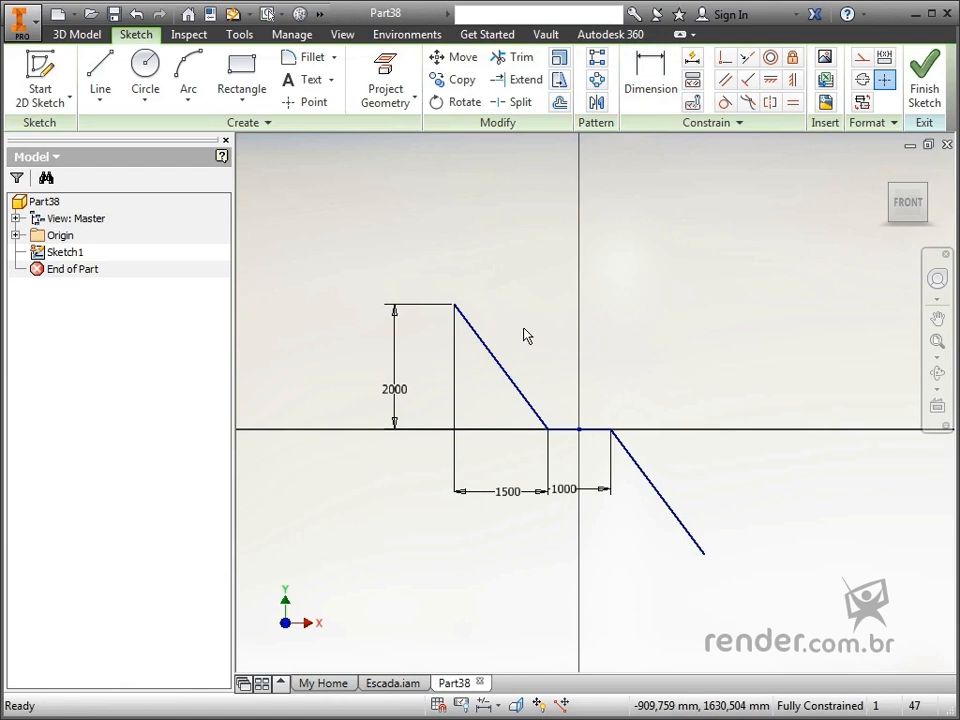
Draw a second slope-landing-slope line chain above the first, from about (-1823, 2902) to about (2373, -1720) mm.
{"action": "left_click", "coordinate": [100, 78]}
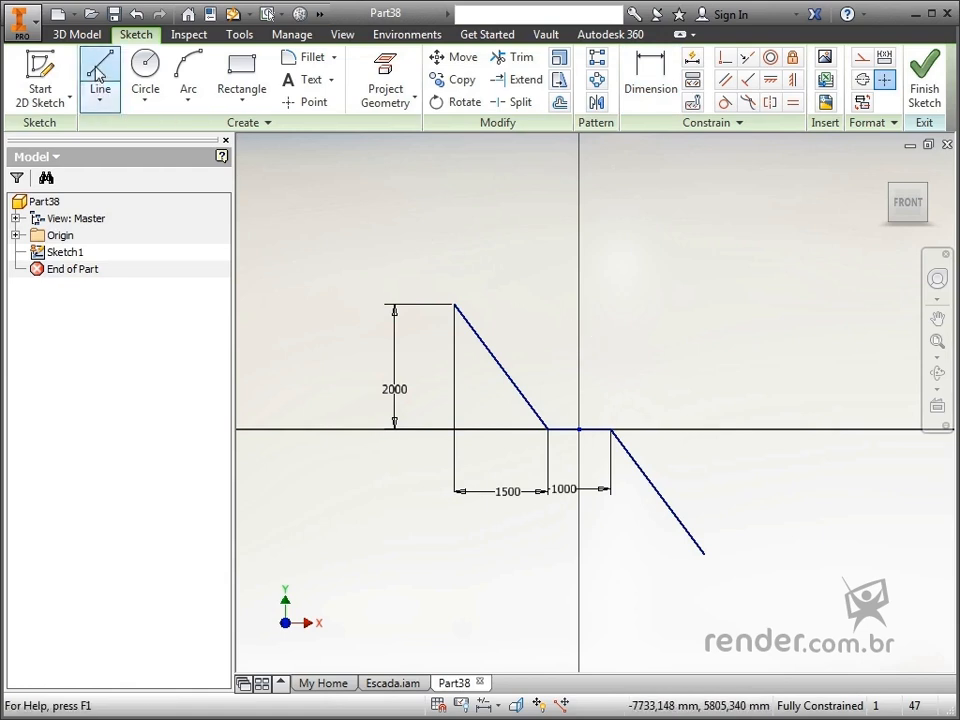
{"action": "left_click", "coordinate": [465, 247]}
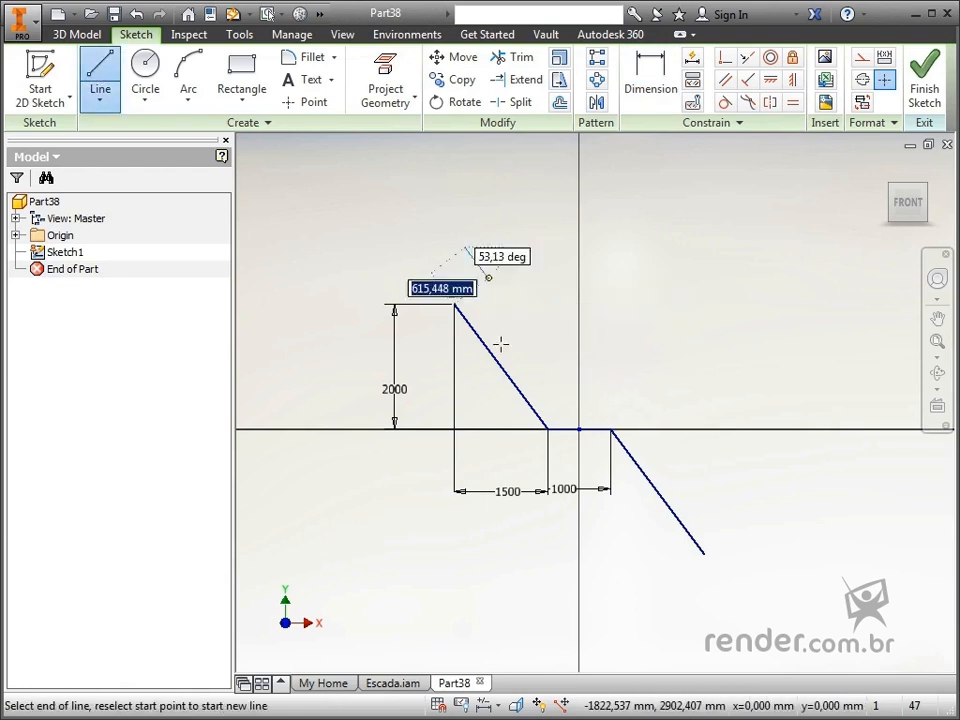
{"action": "left_click", "coordinate": [556, 381]}
{"action": "left_click", "coordinate": [611, 381]}
{"action": "left_click", "coordinate": [726, 537]}
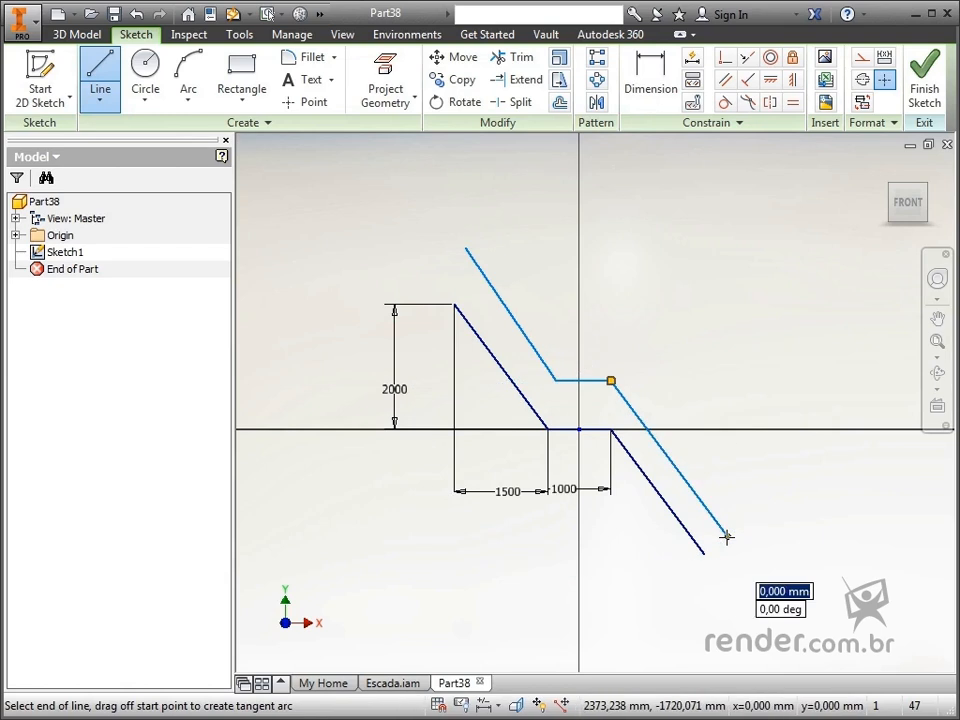
{"action": "key", "text": "Escape"}
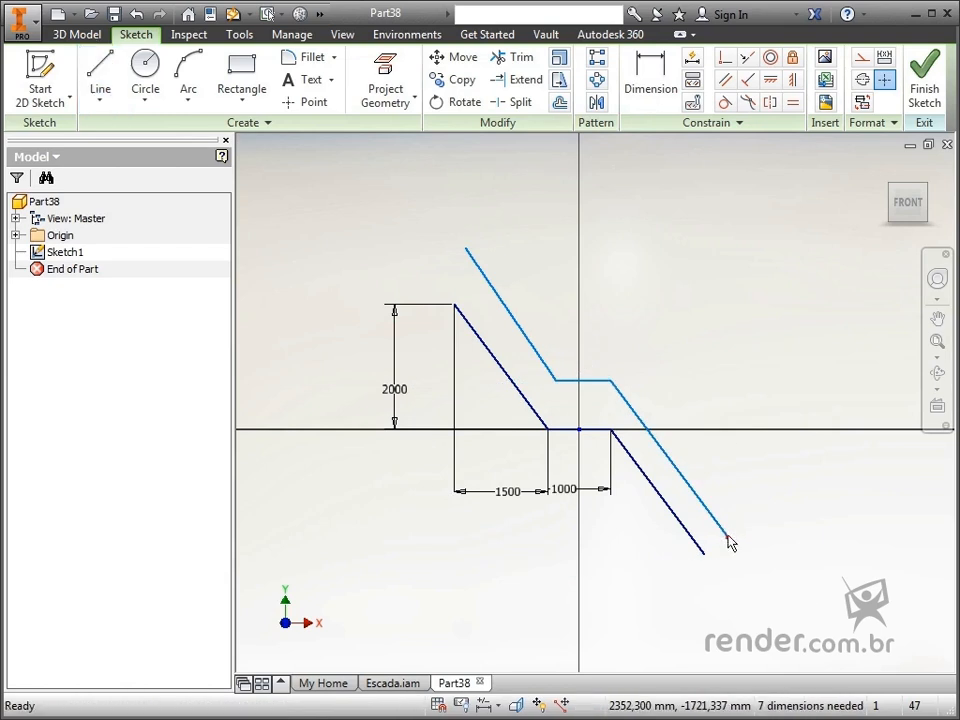
Make both sloped lines of the second chain equal in length to the matching slopes of the first.
{"action": "left_click", "coordinate": [793, 102]}
{"action": "left_click", "coordinate": [505, 360]}
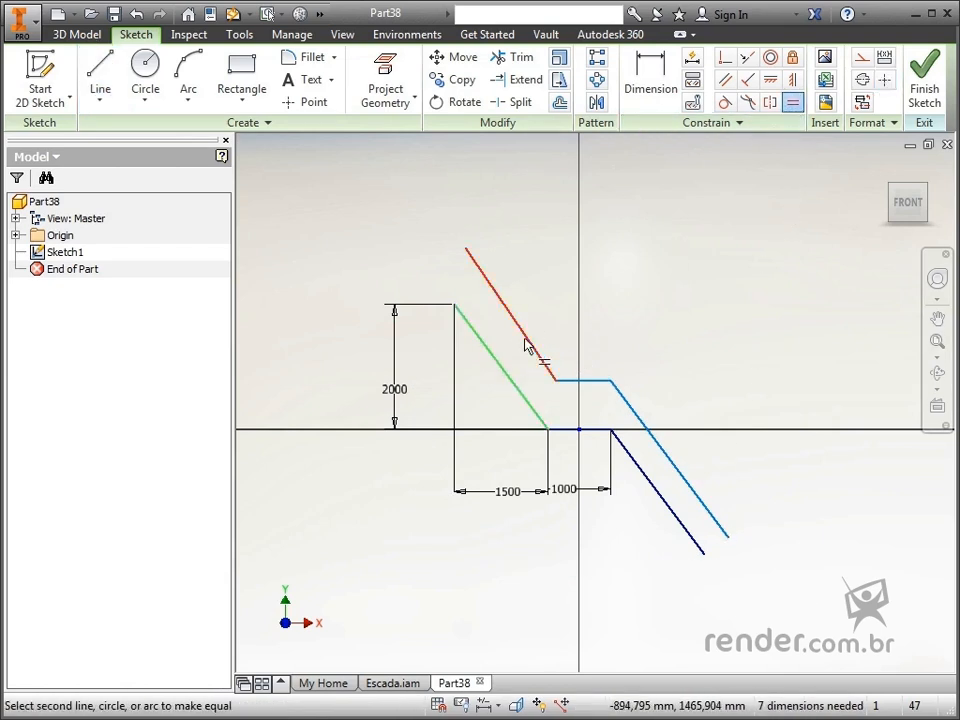
{"action": "left_click", "coordinate": [527, 344]}
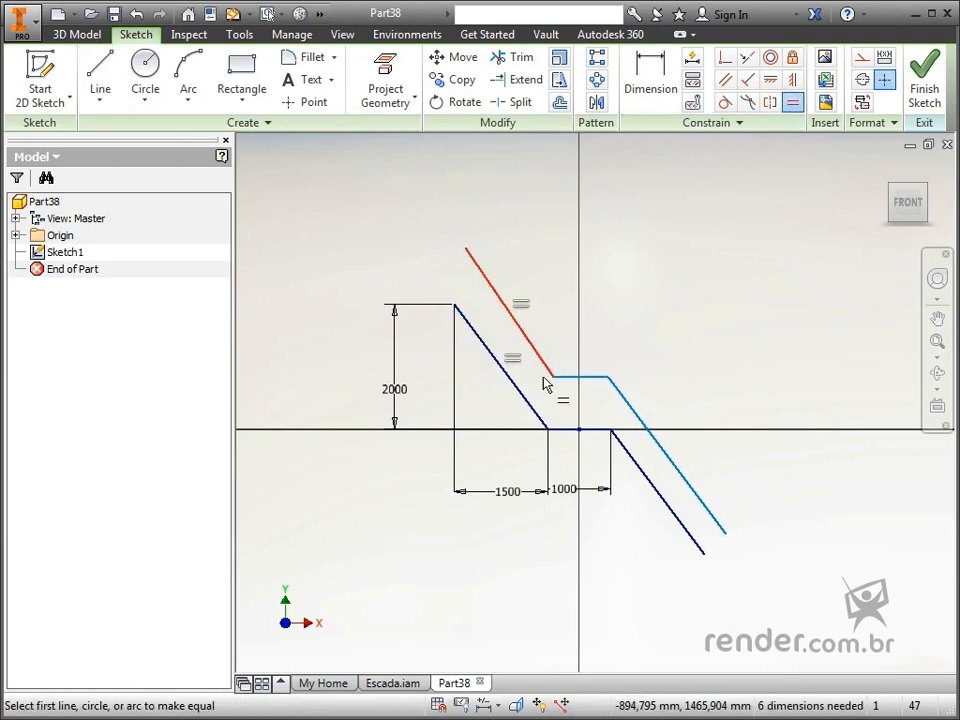
{"action": "left_click", "coordinate": [655, 485]}
{"action": "left_click", "coordinate": [684, 486]}
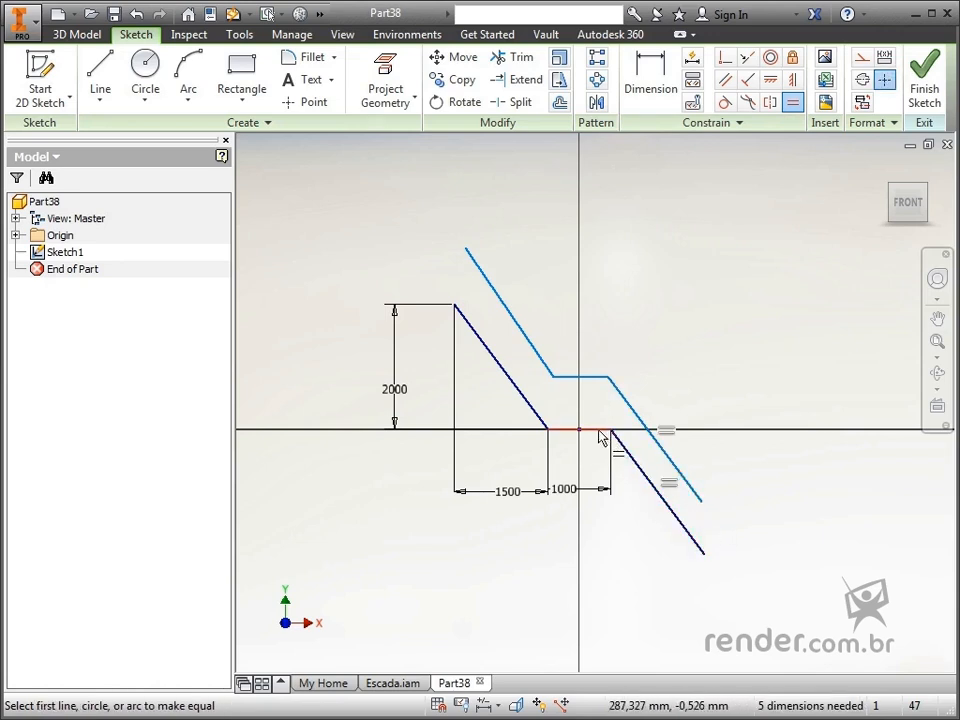
{"action": "key", "text": "Escape"}
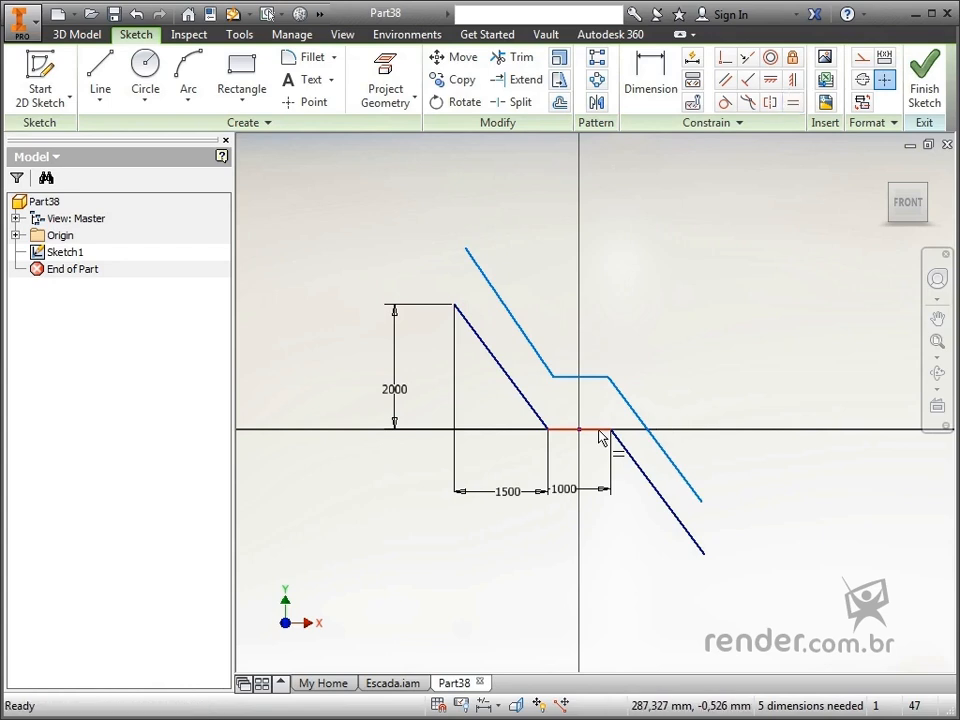
Try to dimension the gap between the two chains' upper slopes and undo the attempt.
{"action": "left_click", "coordinate": [650, 85]}
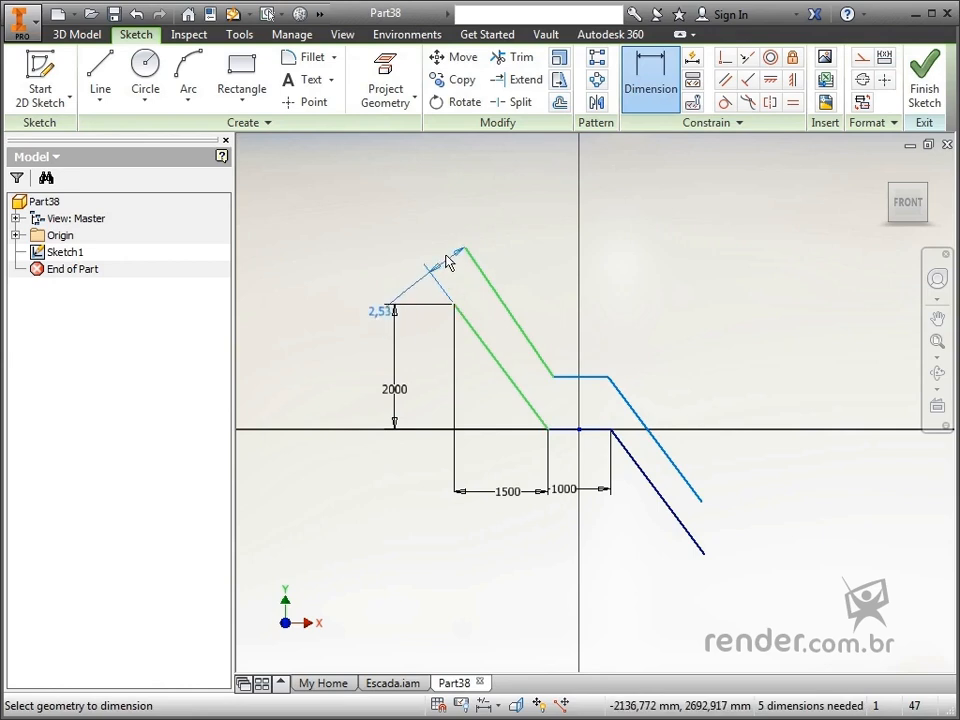
{"action": "left_click", "coordinate": [425, 230]}
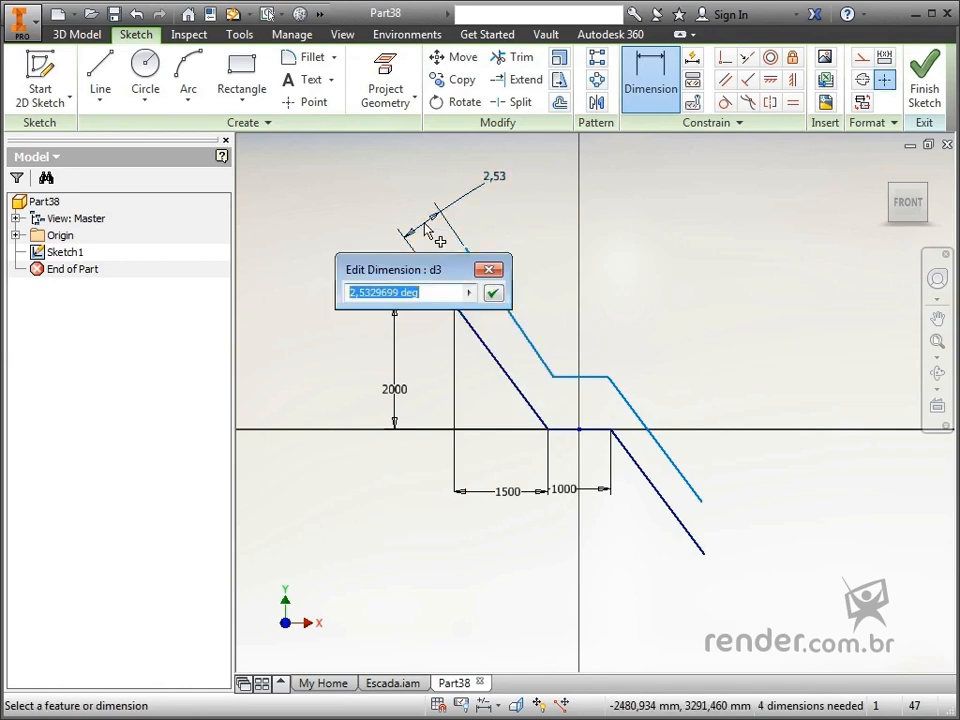
{"action": "key", "text": "Return"}
{"action": "key", "text": "Escape"}
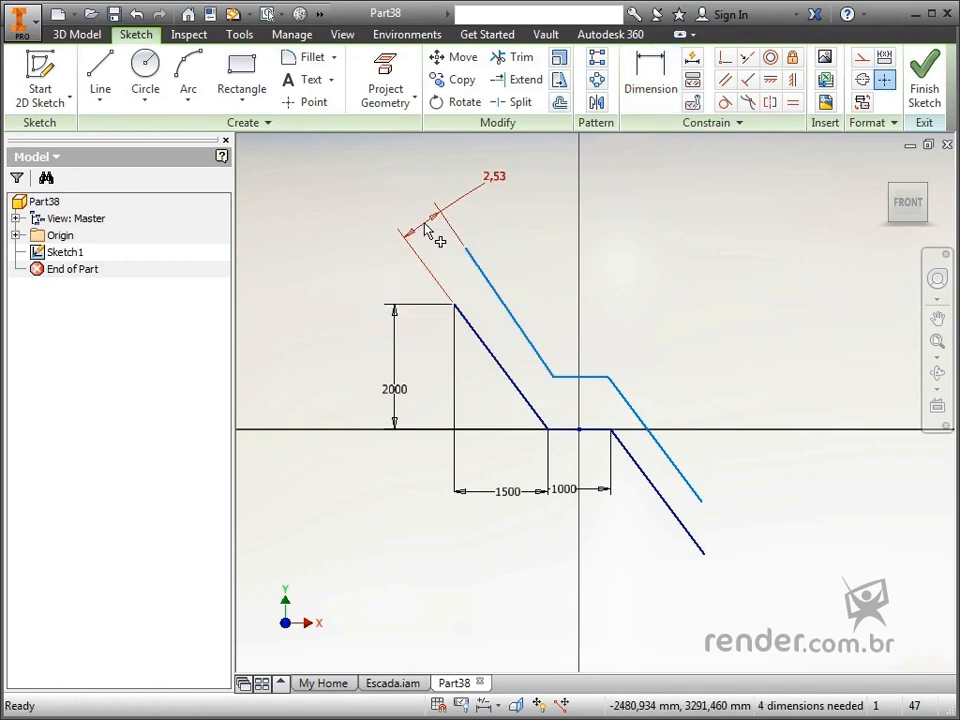
{"action": "key", "text": "ctrl+z"}
Constrain the second chain's upper slope parallel to the first chain's upper slope.
{"action": "left_click", "coordinate": [725, 79]}
{"action": "left_click", "coordinate": [509, 310]}
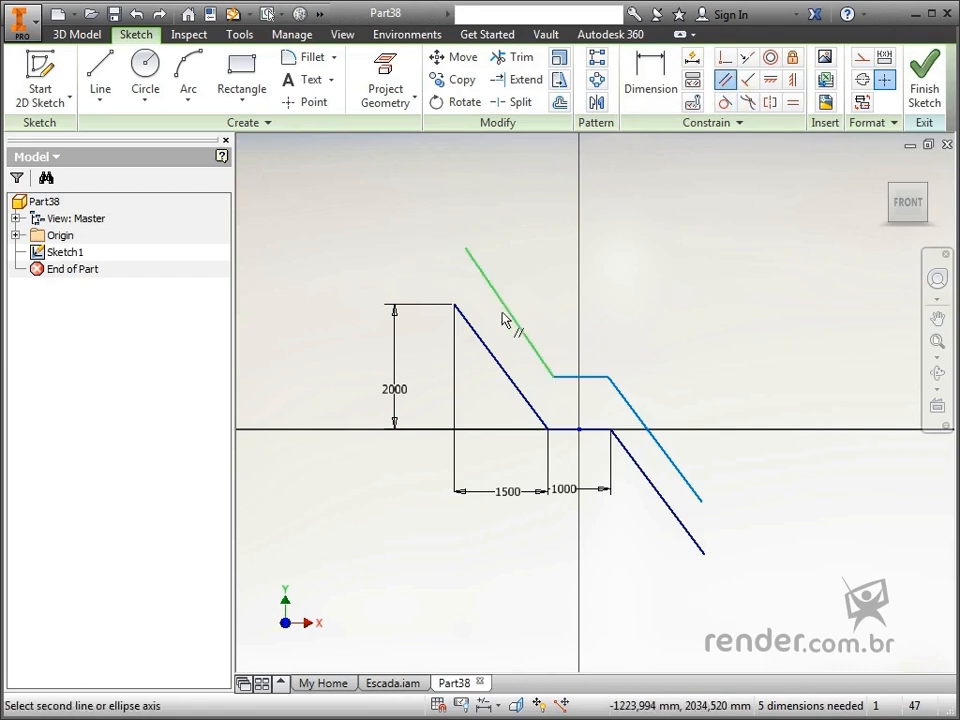
{"action": "left_click", "coordinate": [500, 365]}
{"action": "left_click", "coordinate": [633, 420]}
{"action": "key", "text": "Escape"}
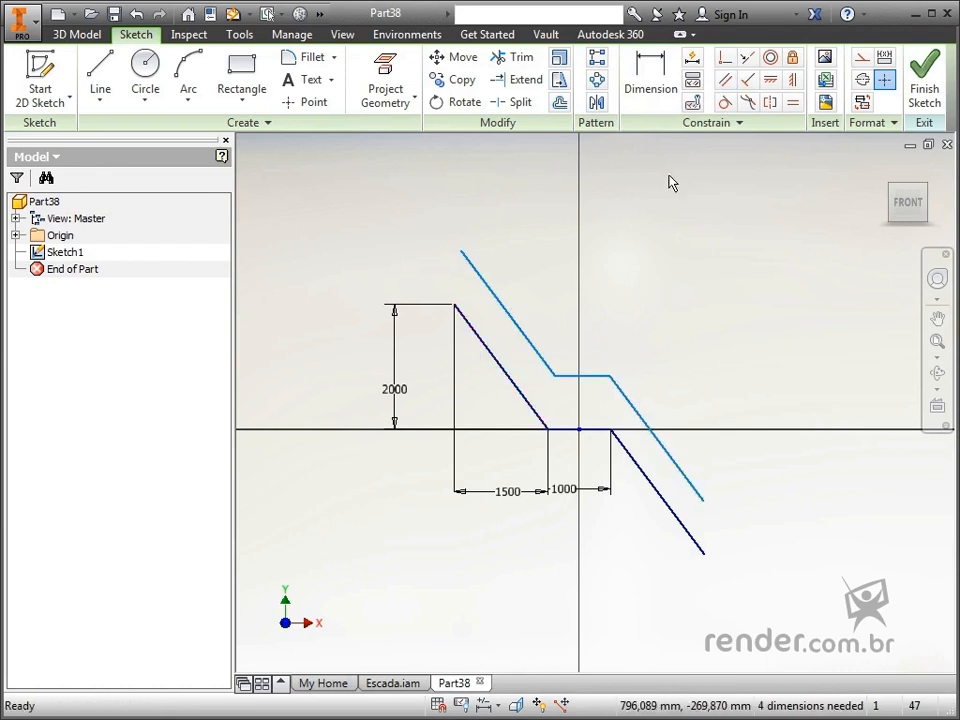
Dimension the gap between the two chains' upper slopes and set it to 700 mm.
{"action": "left_click", "coordinate": [656, 108]}
{"action": "left_click", "coordinate": [484, 296]}
{"action": "left_click", "coordinate": [467, 324]}
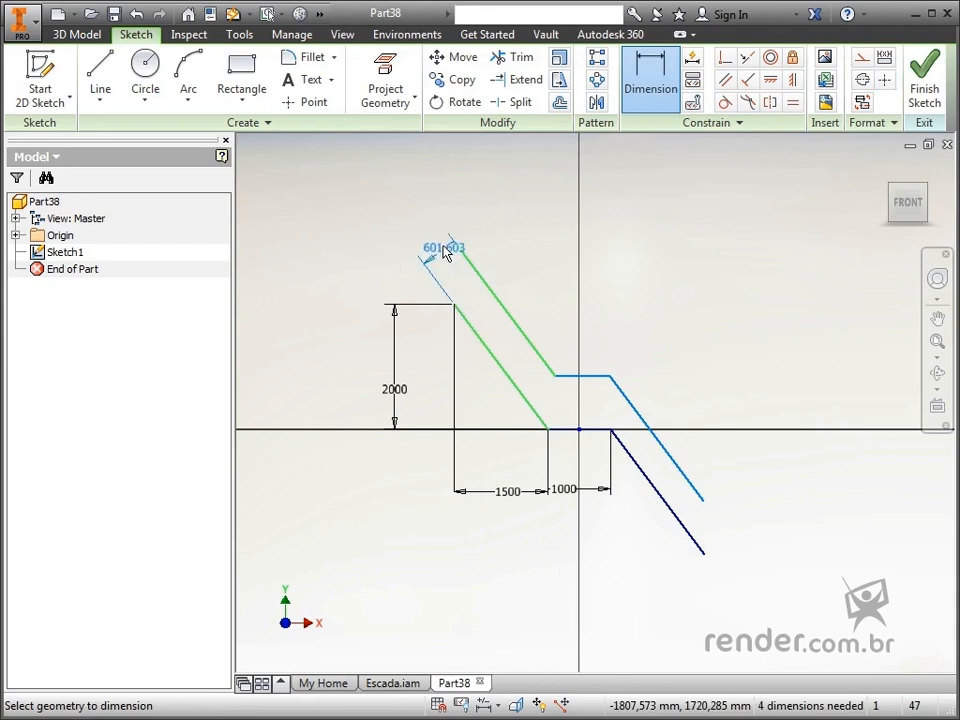
{"action": "left_click", "coordinate": [416, 224]}
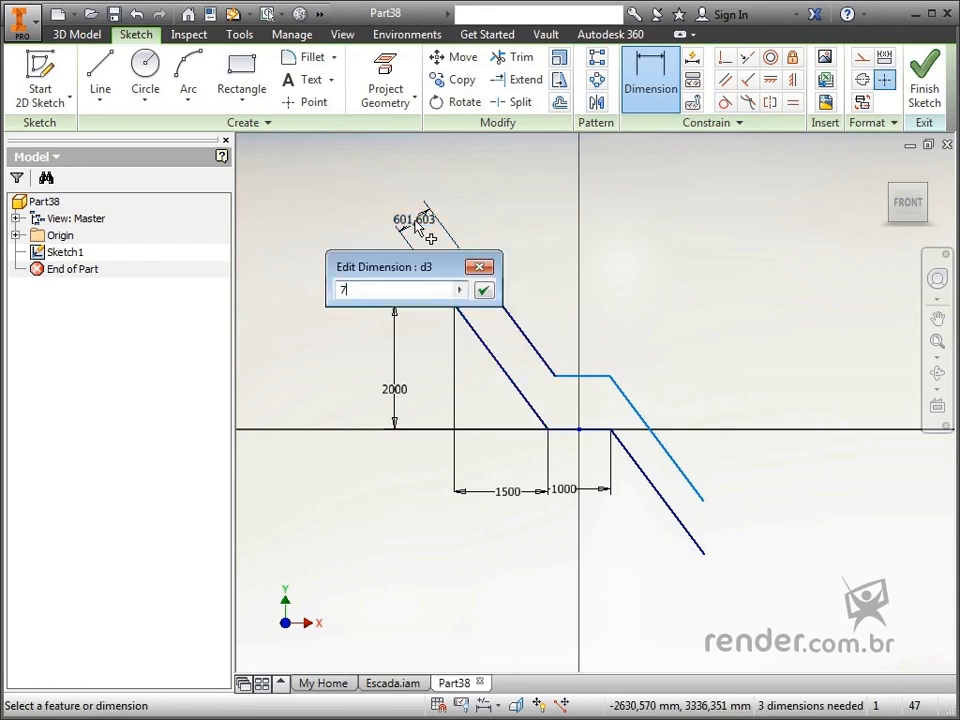
{"action": "key", "text": "Return"}
Dimension the gap between the two chains' lower slopes and set it to 700 mm.
{"action": "left_click", "coordinate": [670, 451]}
{"action": "left_click", "coordinate": [657, 497]}
{"action": "left_click", "coordinate": [736, 560]}
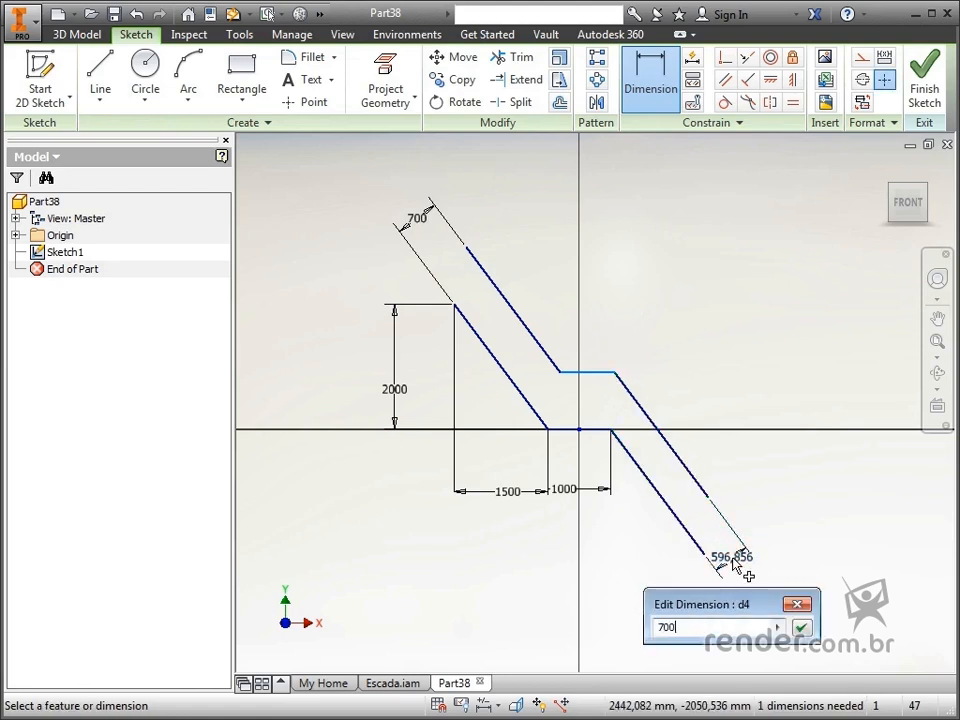
{"action": "key", "text": "Return"}
Dimension the vertical distance between the two horizontal landing lines and set it to 1000 mm.
{"action": "left_click", "coordinate": [600, 429]}
{"action": "left_click", "coordinate": [602, 372]}
{"action": "left_click", "coordinate": [607, 410]}
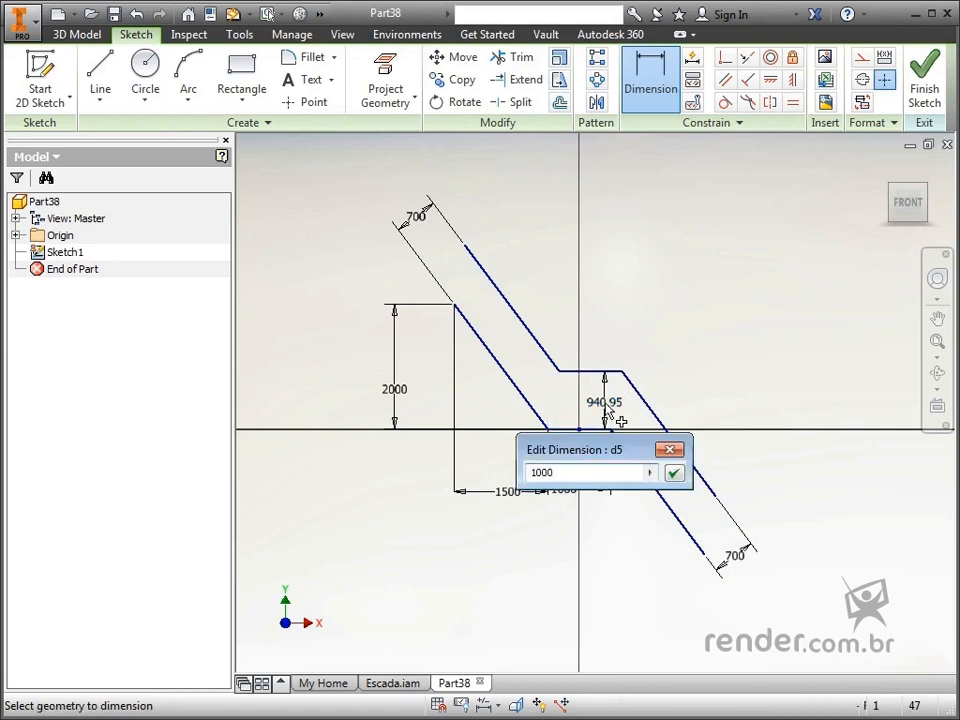
{"action": "key", "text": "Return"}
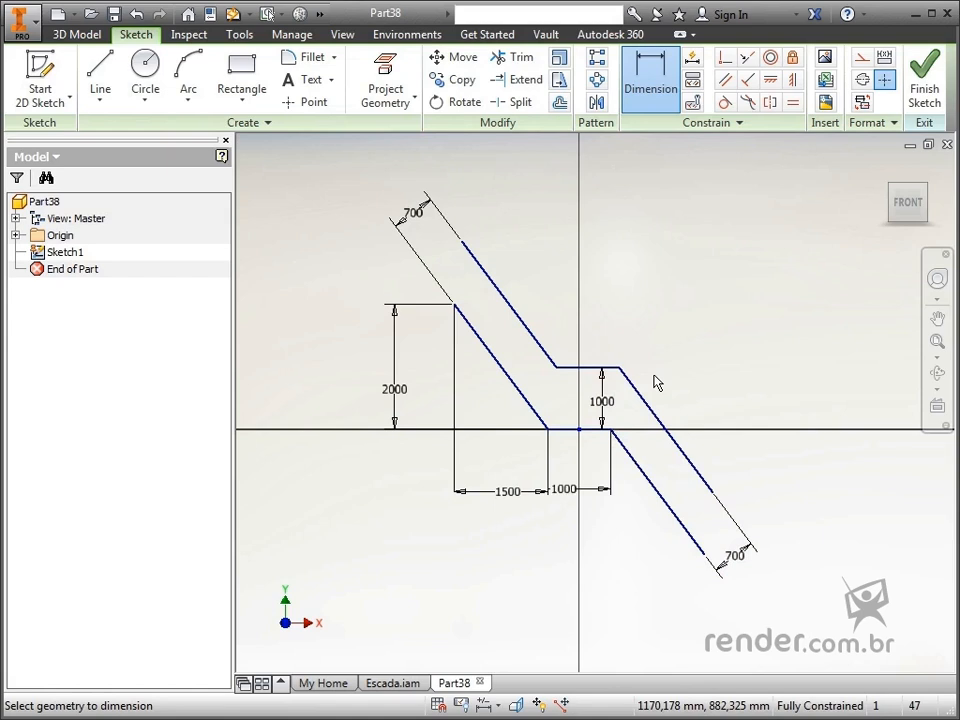
Draw four vertical lines about 1167 mm long between the two lower slopes, spread from the lower end up to the landing.
{"action": "left_click", "coordinate": [101, 88]}
{"action": "scroll", "coordinate": [683, 545], "scroll_direction": "up", "scroll_amount": 3}
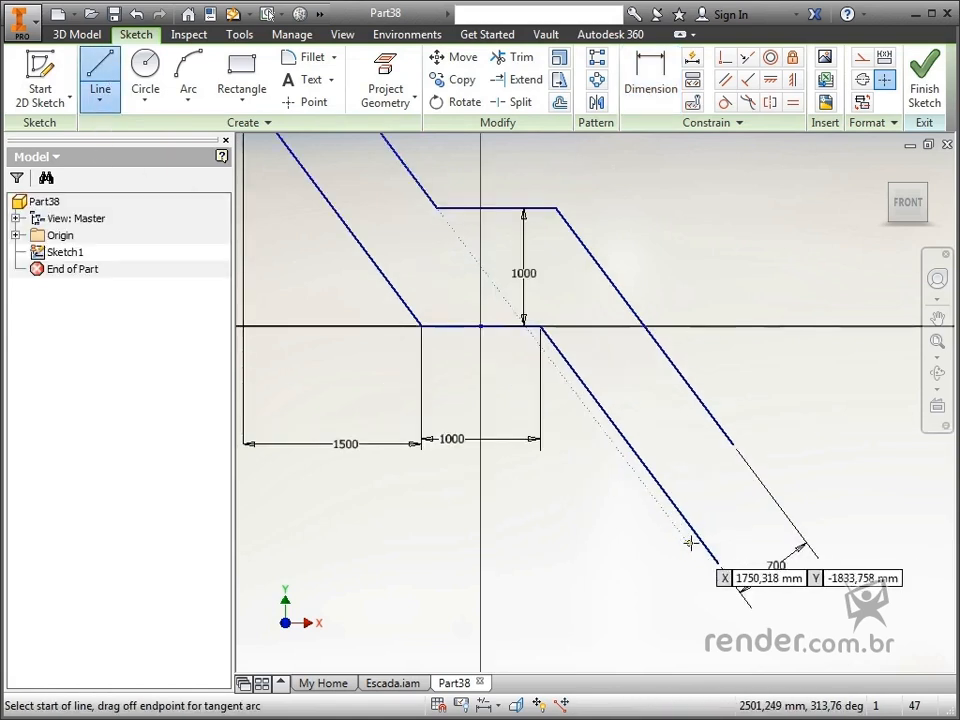
{"action": "left_click", "coordinate": [702, 481]}
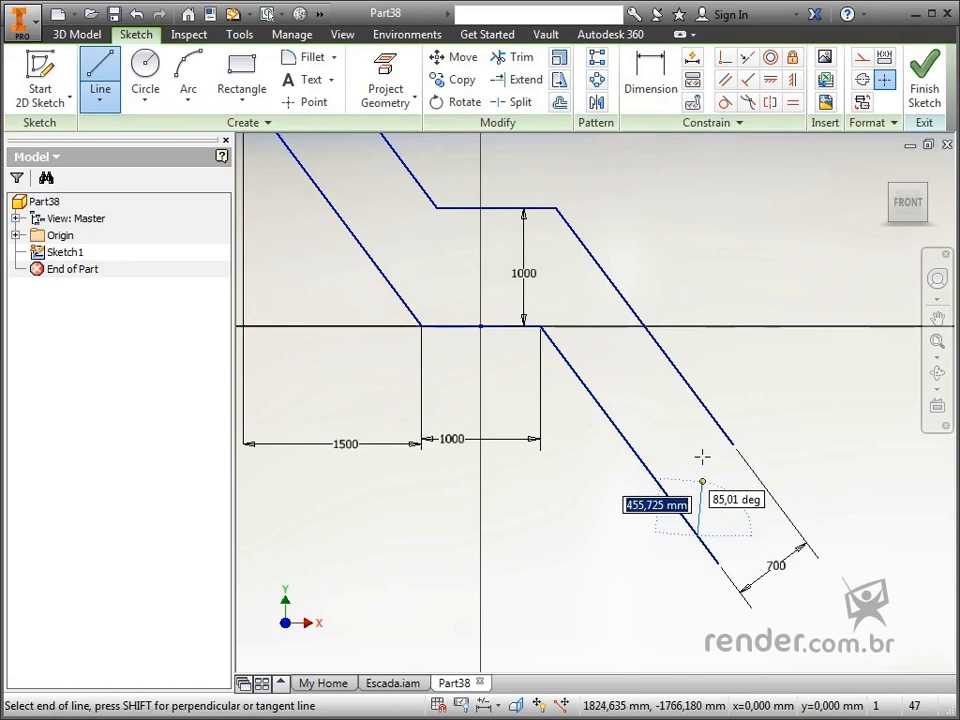
{"action": "left_click", "coordinate": [698, 398]}
{"action": "key", "text": "Escape"}
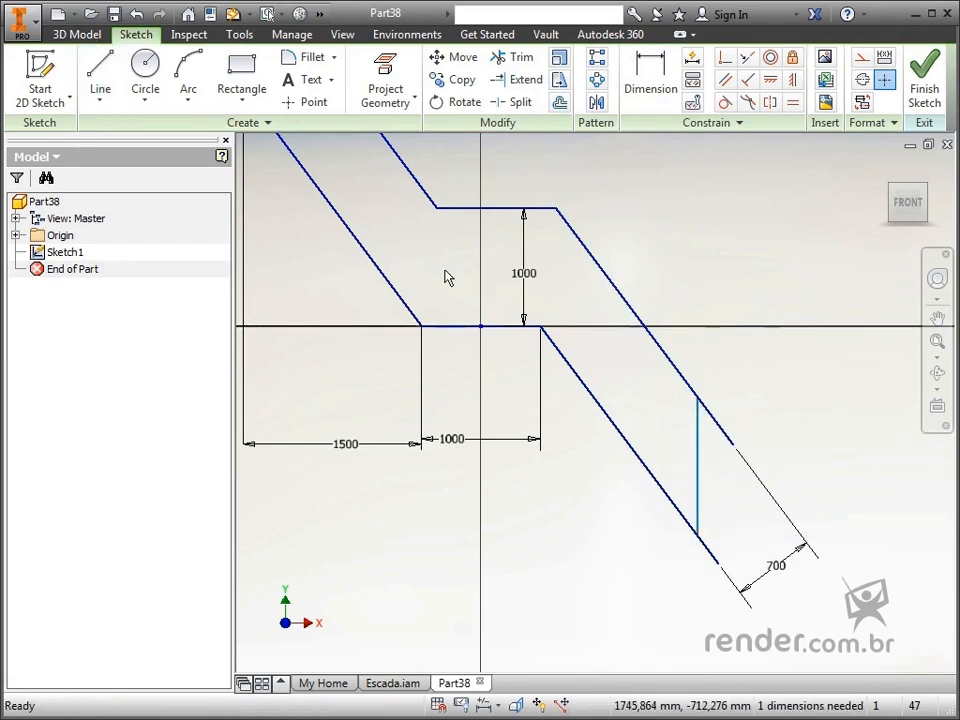
{"action": "left_click", "coordinate": [100, 80]}
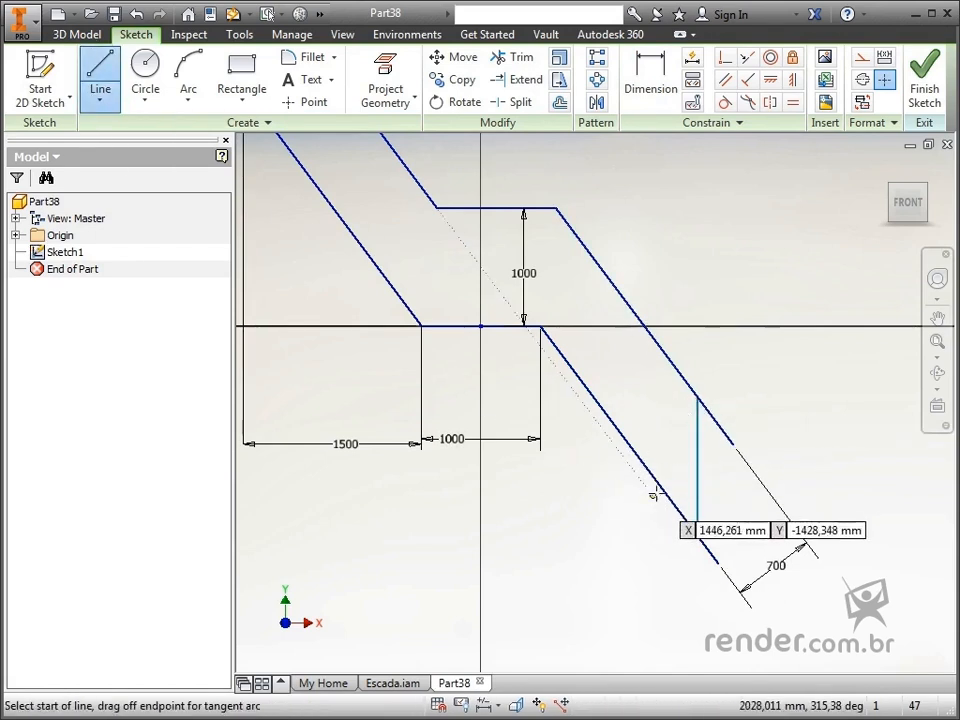
{"action": "left_click", "coordinate": [661, 487]}
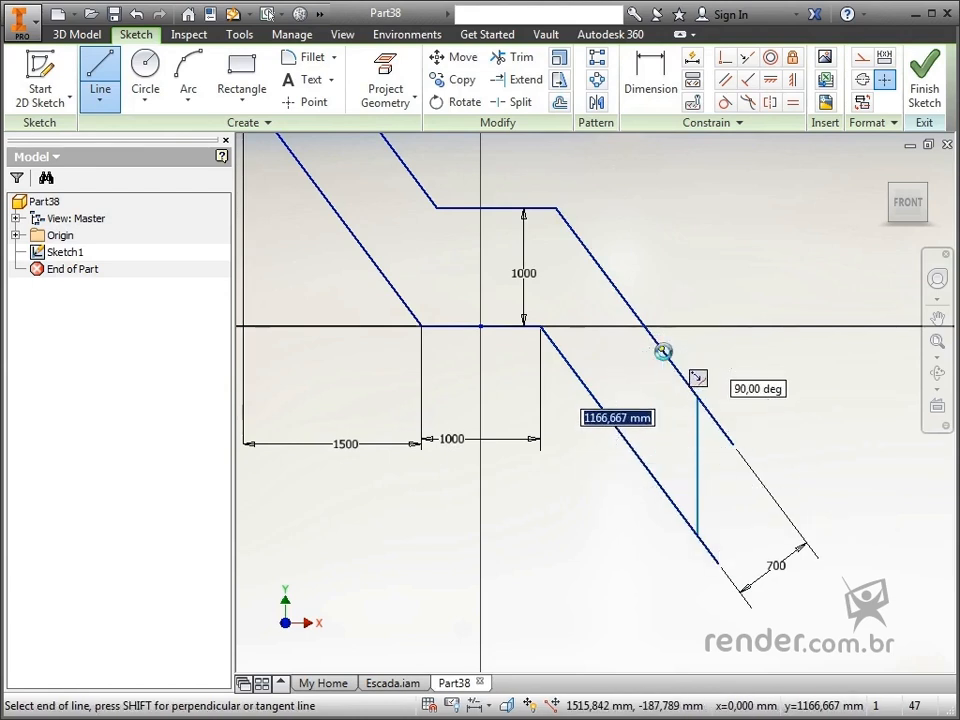
{"action": "double_click", "coordinate": [663, 352]}
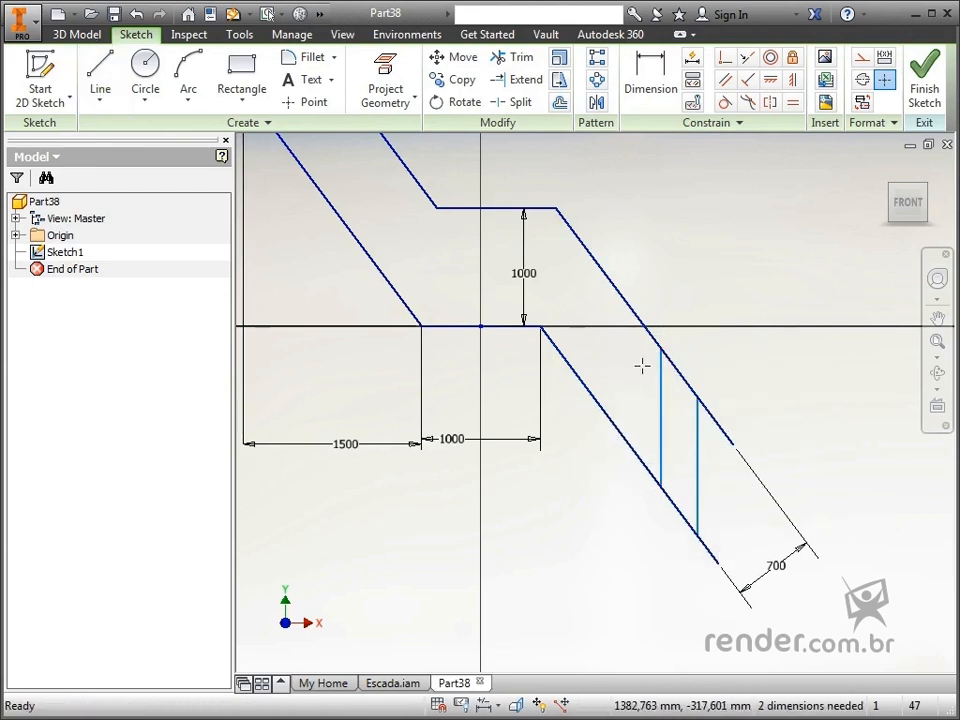
{"action": "left_click", "coordinate": [615, 428]}
{"action": "double_click", "coordinate": [615, 289]}
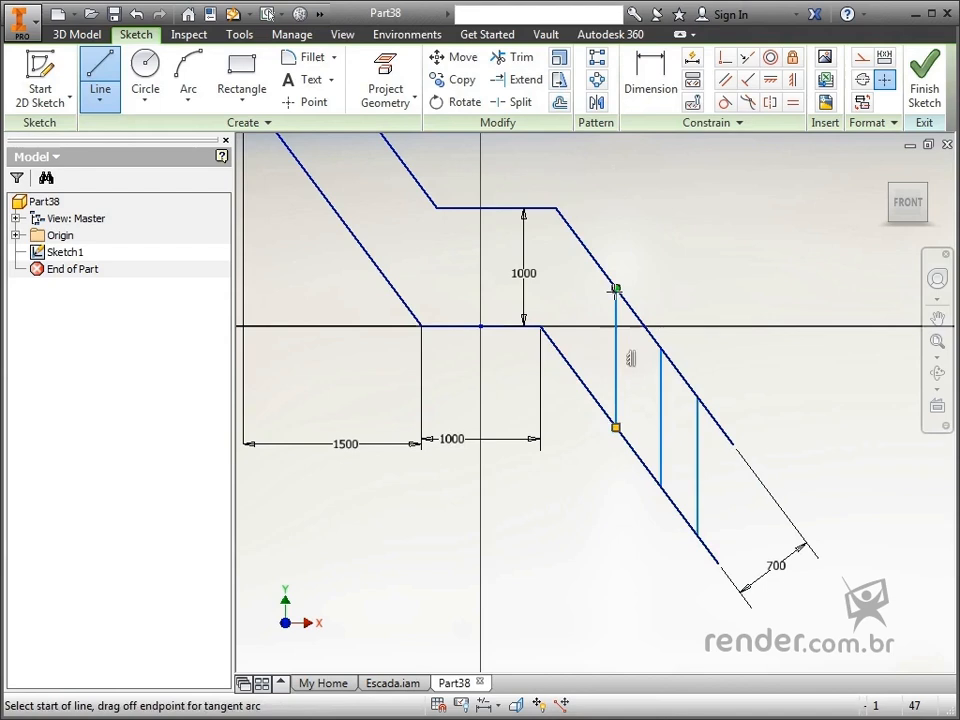
{"action": "left_click", "coordinate": [556, 346]}
{"action": "double_click", "coordinate": [566, 224]}
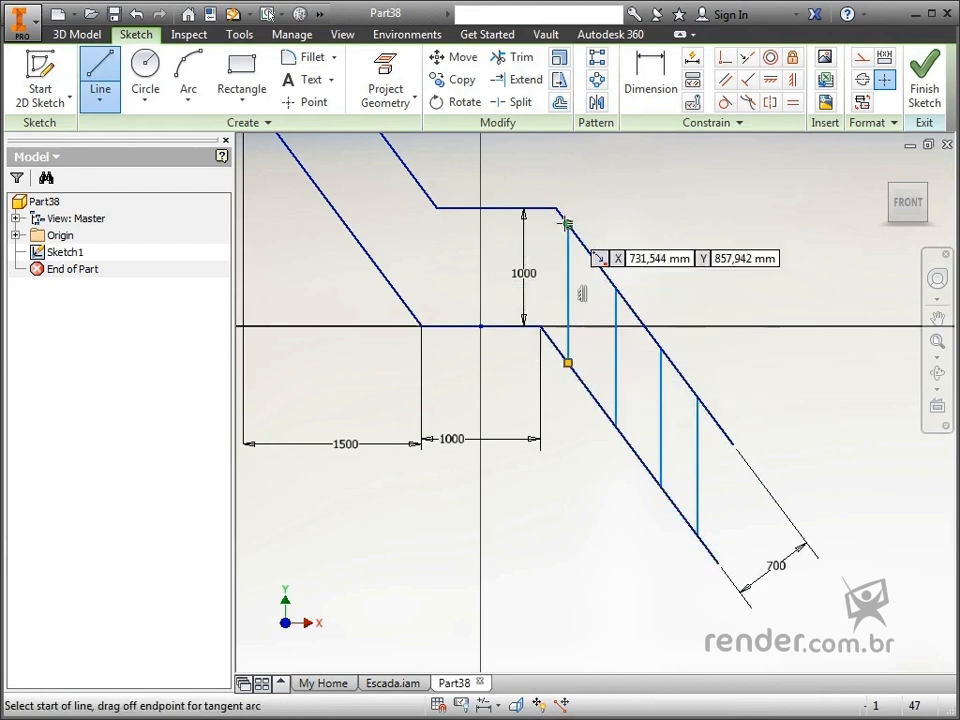
Draw two vertical lines between the two landing lines, one on each side of the sketch origin.
{"action": "left_click", "coordinate": [509, 326]}
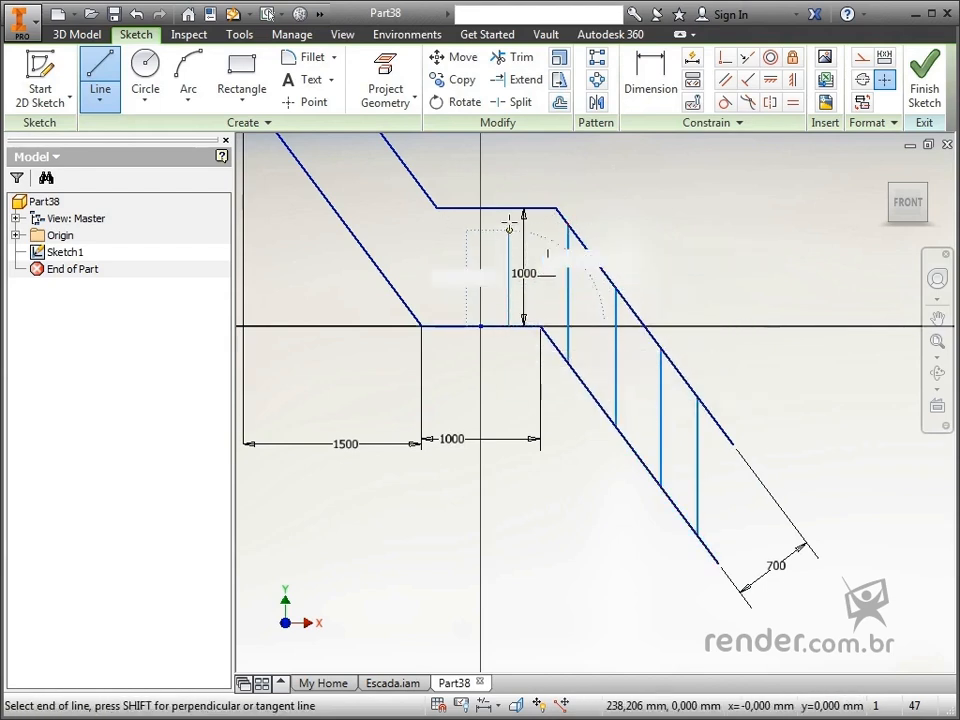
{"action": "double_click", "coordinate": [509, 208]}
{"action": "left_click", "coordinate": [461, 326]}
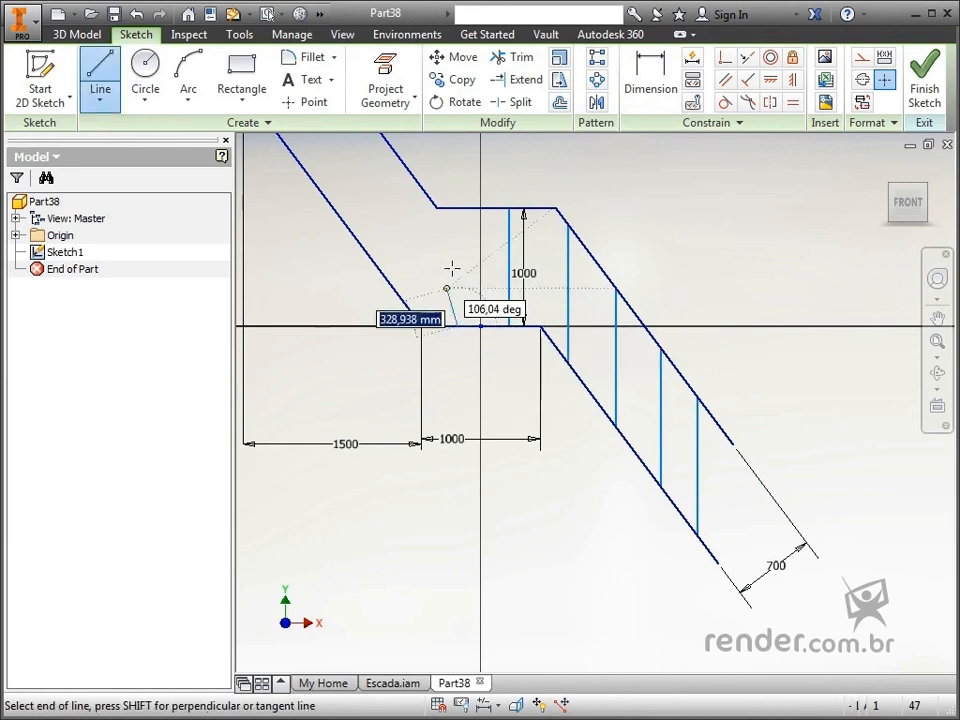
{"action": "double_click", "coordinate": [457, 208]}
{"action": "key", "text": "Escape"}
Draw four vertical lines about 1167 mm long between the two upper slopes, spread from the landing up to the upper end.
{"action": "middle_click_drag", "start_coordinate": [434, 322], "coordinate": [474, 506]}
{"action": "key", "text": "l"}
{"action": "left_click", "coordinate": [450, 527]}
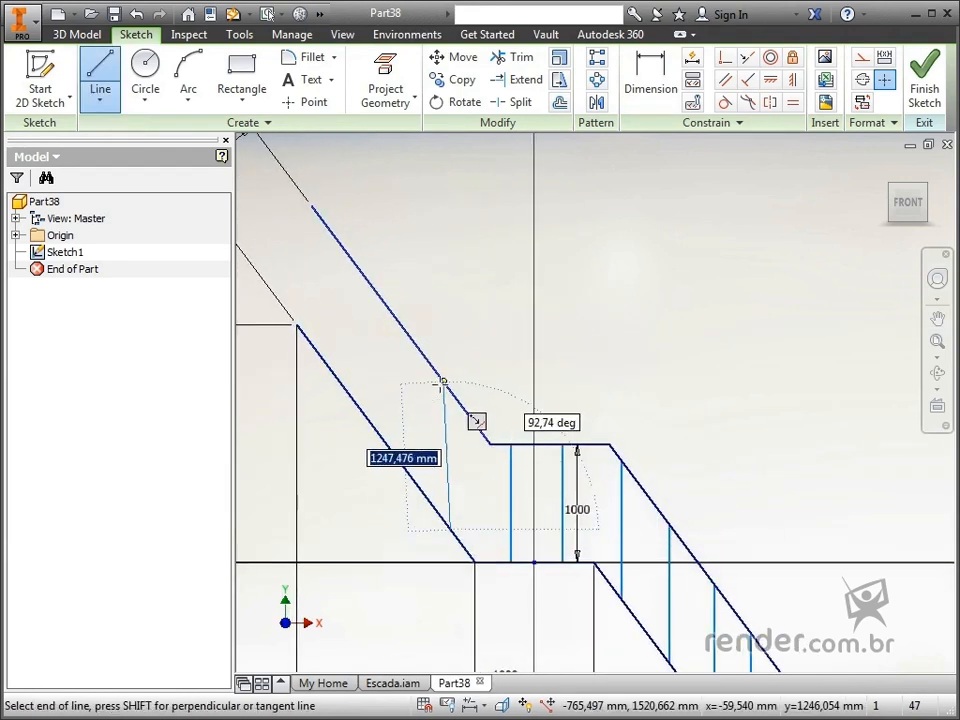
{"action": "double_click", "coordinate": [449, 392]}
{"action": "key", "text": "Escape"}
{"action": "key", "text": "l"}
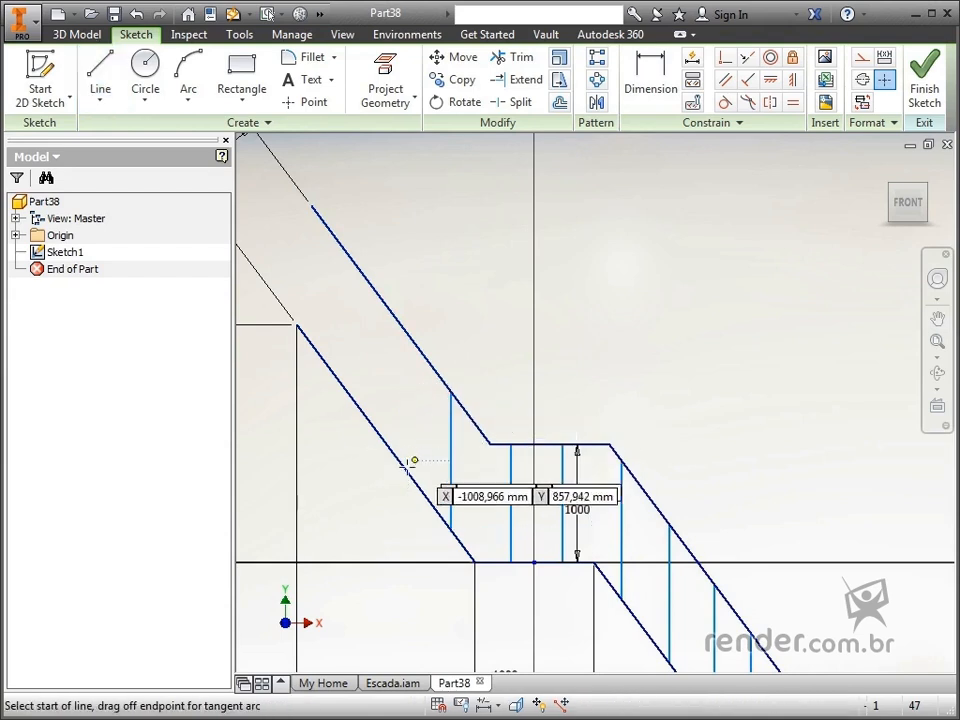
{"action": "left_click", "coordinate": [405, 469]}
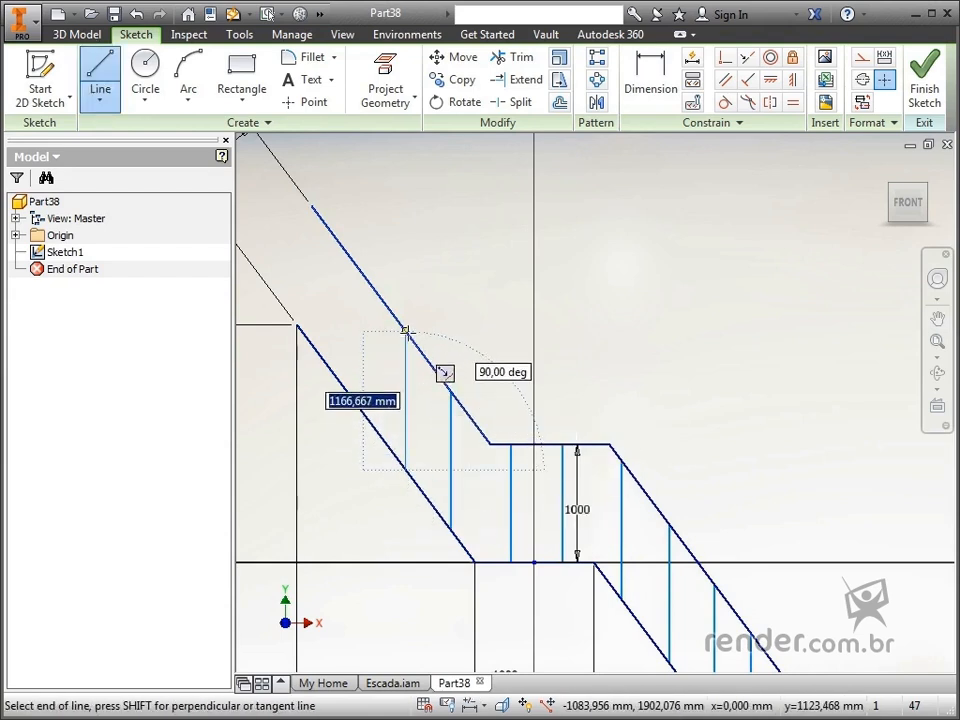
{"action": "double_click", "coordinate": [406, 333]}
{"action": "key", "text": "l"}
{"action": "left_click", "coordinate": [361, 410]}
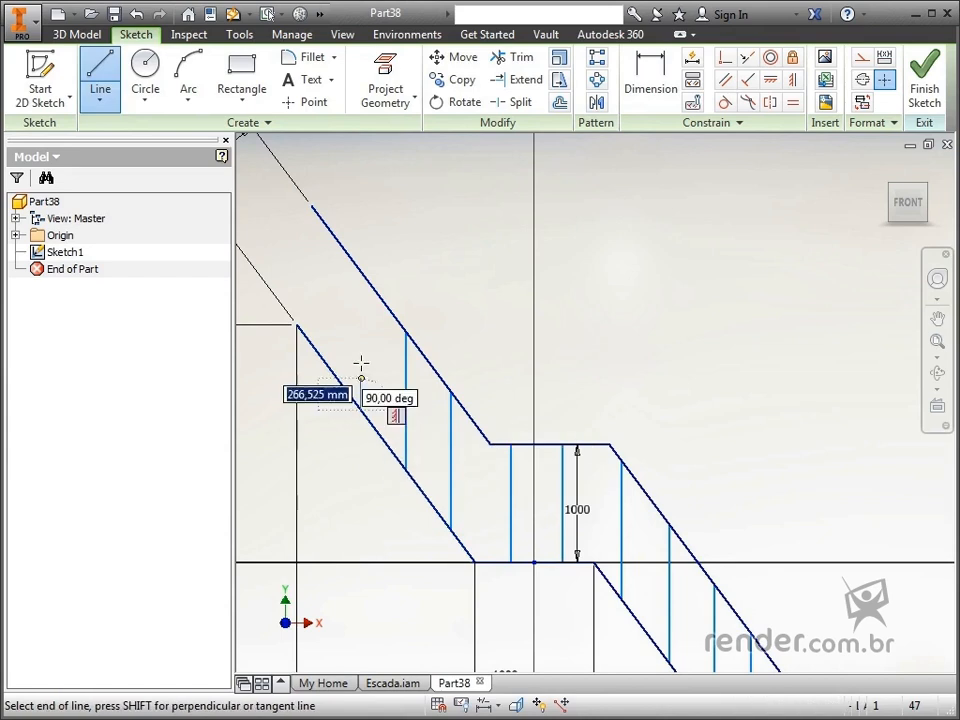
{"action": "double_click", "coordinate": [361, 272]}
{"action": "key", "text": "l"}
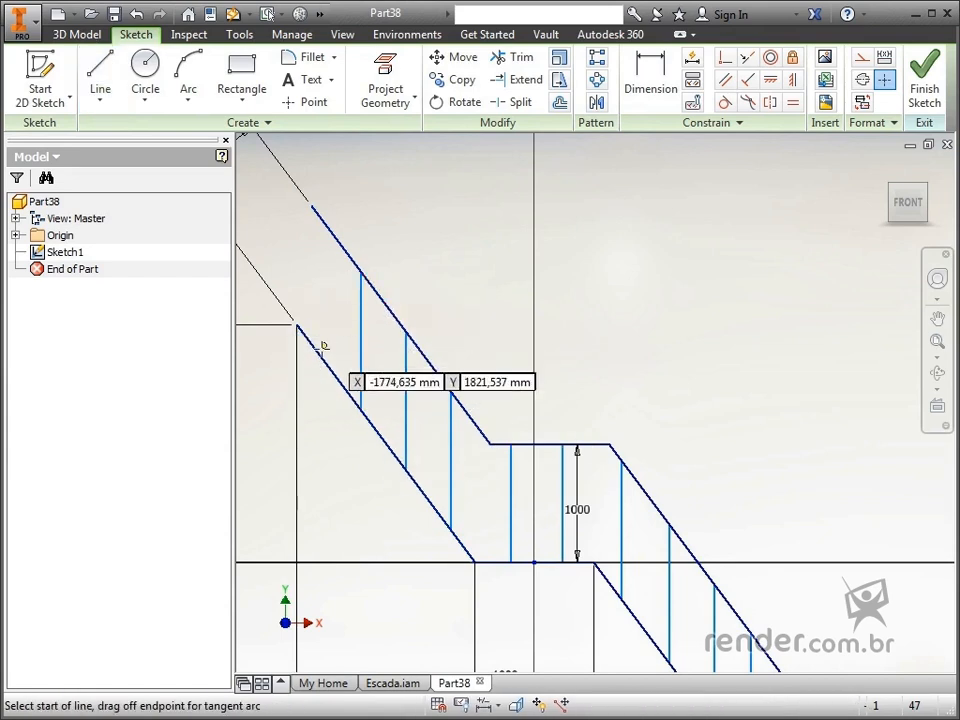
{"action": "left_click", "coordinate": [320, 357]}
{"action": "double_click", "coordinate": [320, 218]}
{"action": "key", "text": "Escape"}
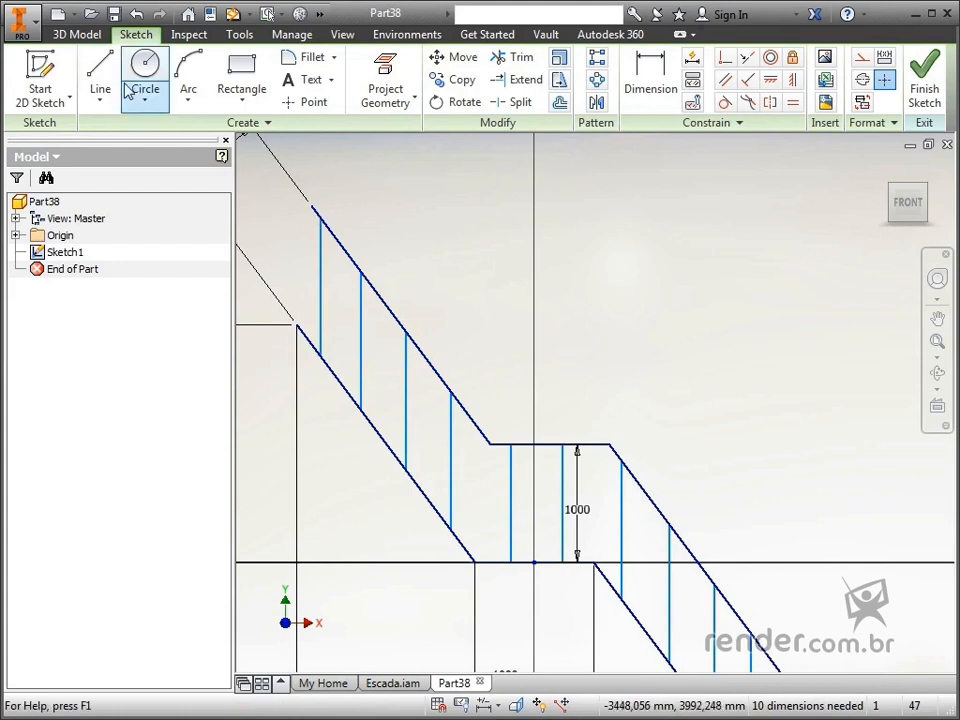
Draw two horizontal lines about 434 mm long connecting the two vertical lines of the landing.
{"action": "left_click", "coordinate": [100, 75]}
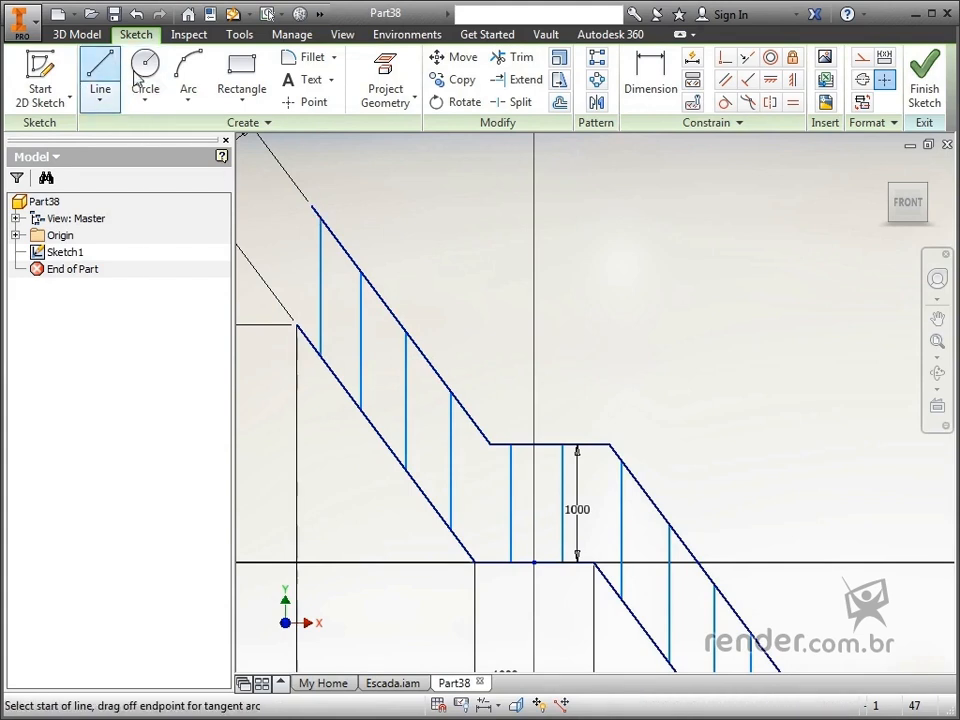
{"action": "left_click", "coordinate": [510, 487]}
{"action": "double_click", "coordinate": [564, 487]}
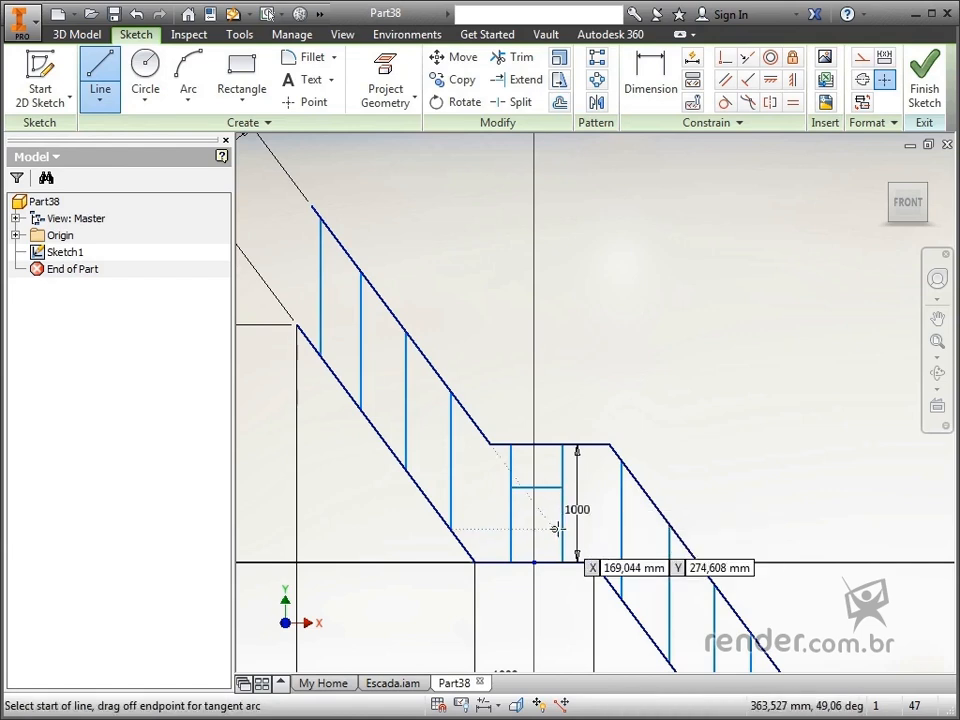
{"action": "left_click", "coordinate": [563, 560]}
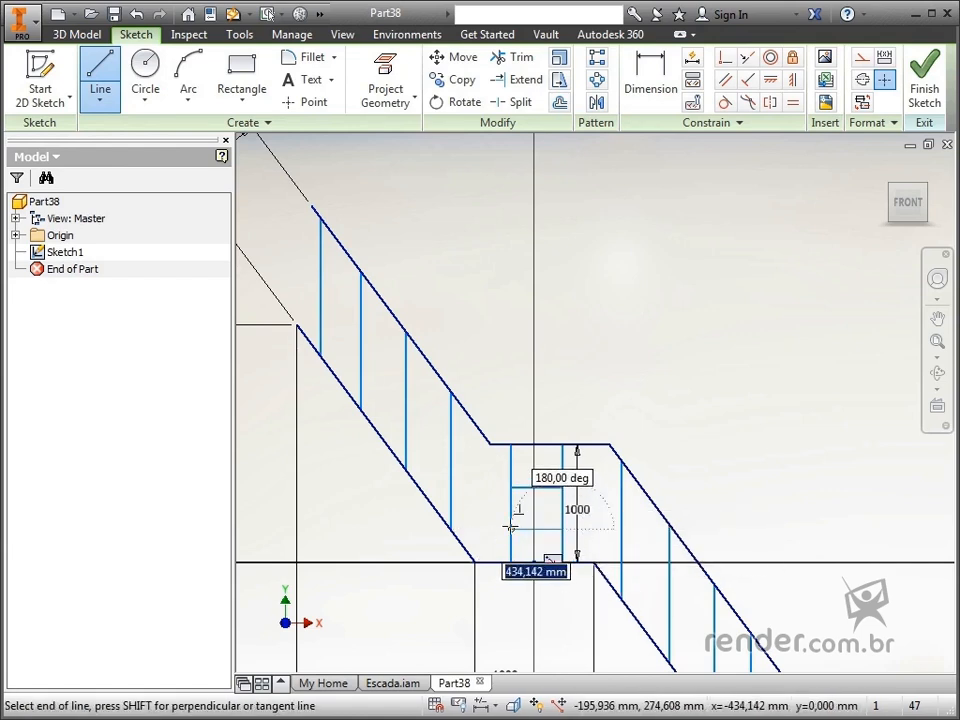
{"action": "double_click", "coordinate": [511, 529]}
{"action": "key", "text": "Escape"}
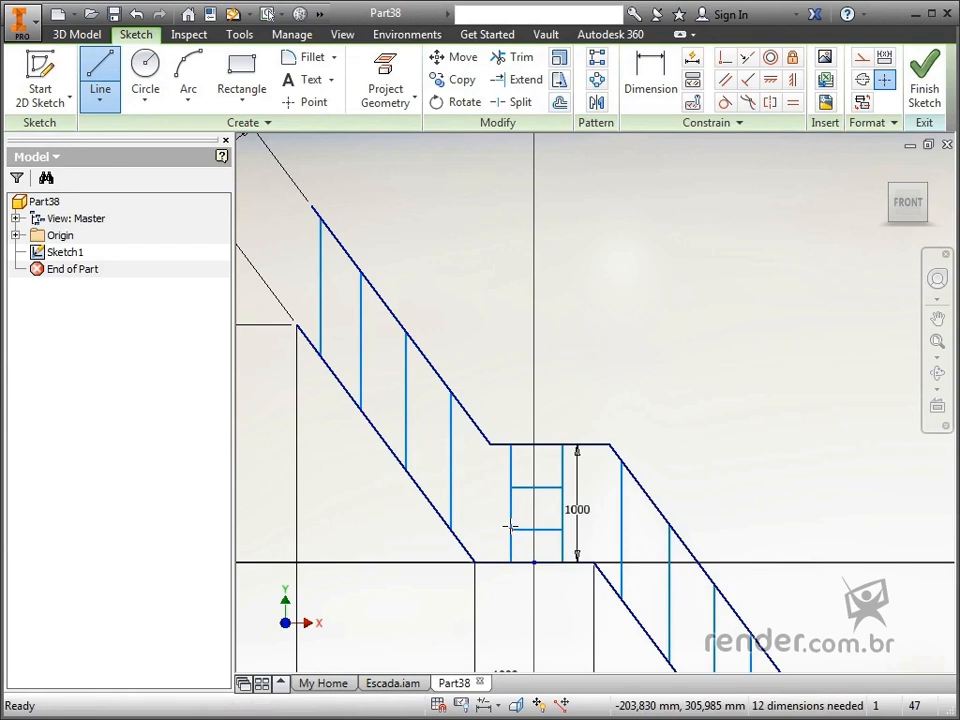
Dimension the lowest vertical line 100 mm horizontally from the lower end of the first chain's lower slope.
{"action": "mouse_move", "coordinate": [520, 475]}
{"action": "middle_mouse_down"}
{"action": "mouse_move", "coordinate": [429, 285]}
{"action": "mouse_move", "coordinate": [380, 218]}
{"action": "middle_mouse_up"}
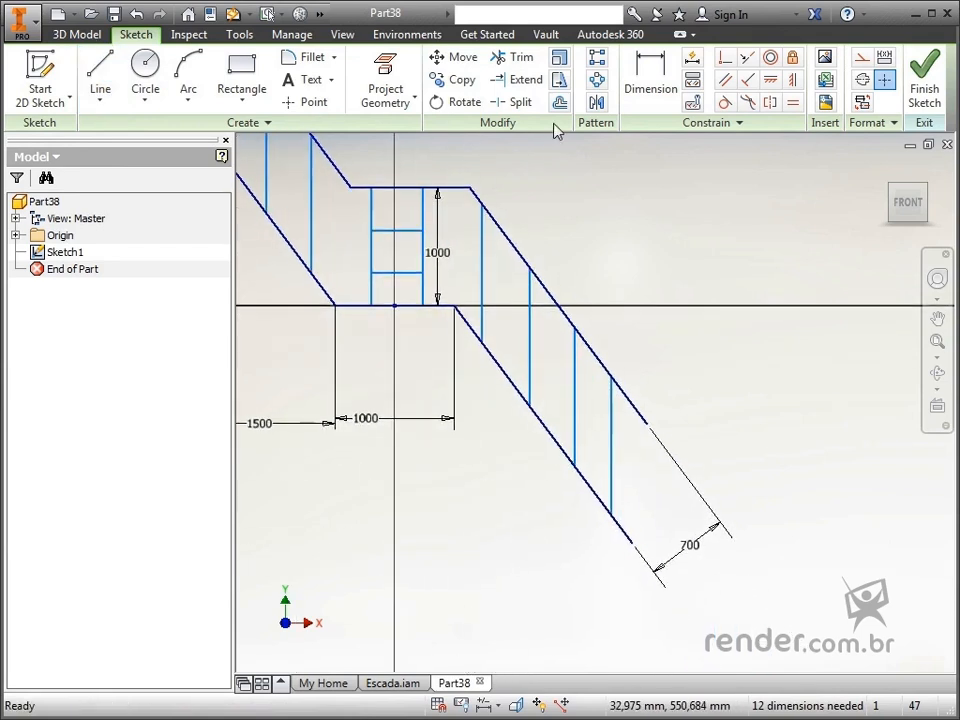
{"action": "left_click", "coordinate": [666, 92]}
{"action": "left_click", "coordinate": [632, 544]}
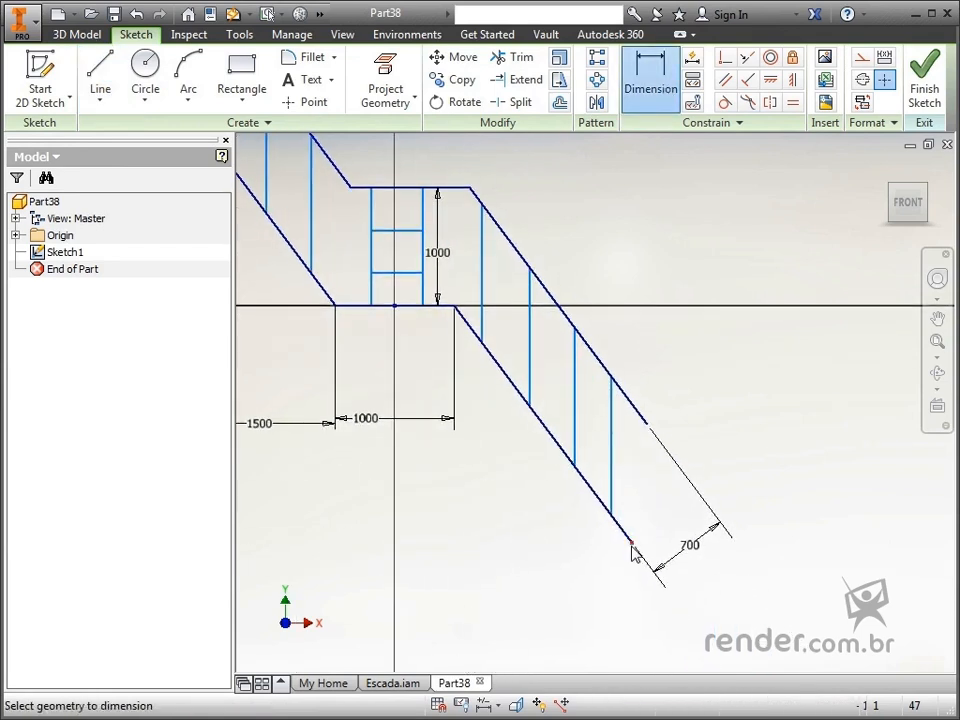
{"action": "left_click", "coordinate": [612, 505]}
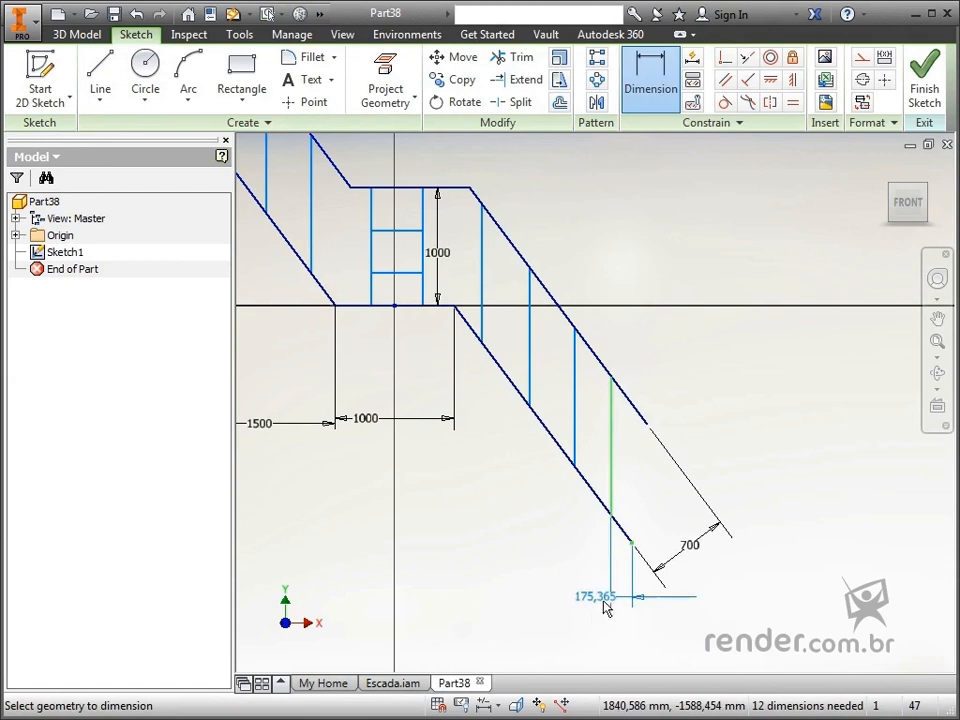
{"action": "left_click", "coordinate": [695, 648]}
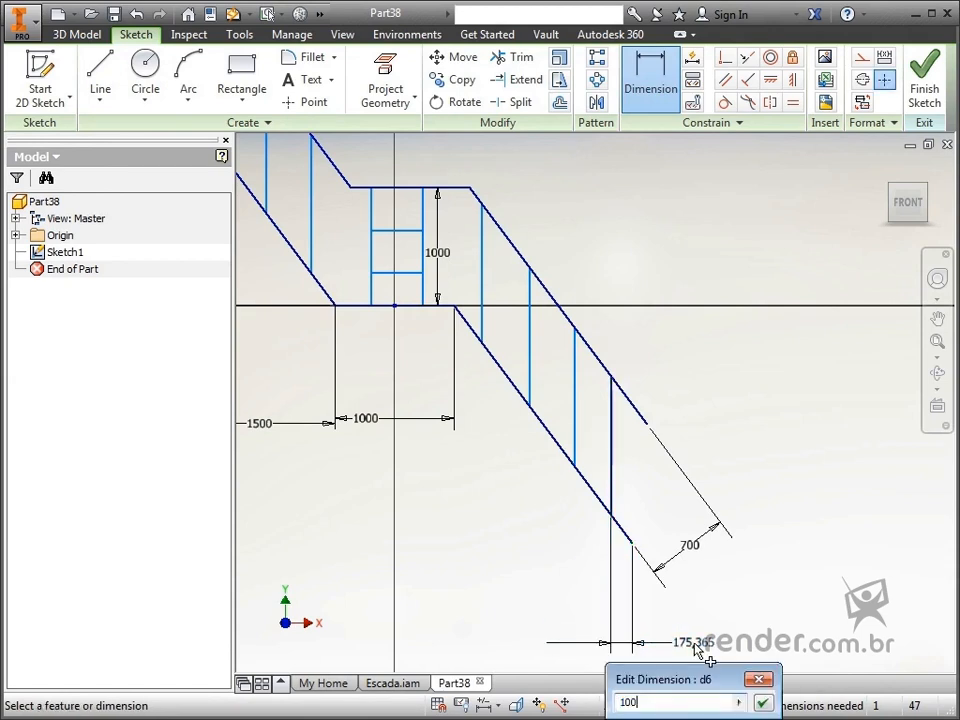
{"action": "key", "text": "Return"}
Space the second and third vertical lines up the lower slope 350 mm apart, measured from the lowest one.
{"action": "left_click", "coordinate": [619, 500]}
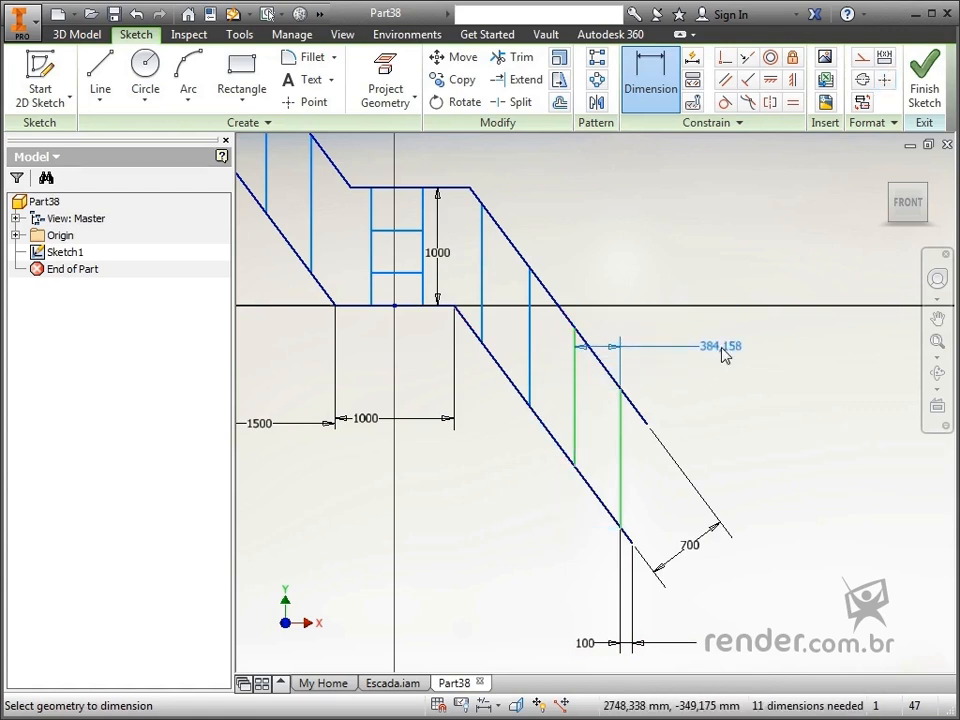
{"action": "left_click", "coordinate": [725, 355]}
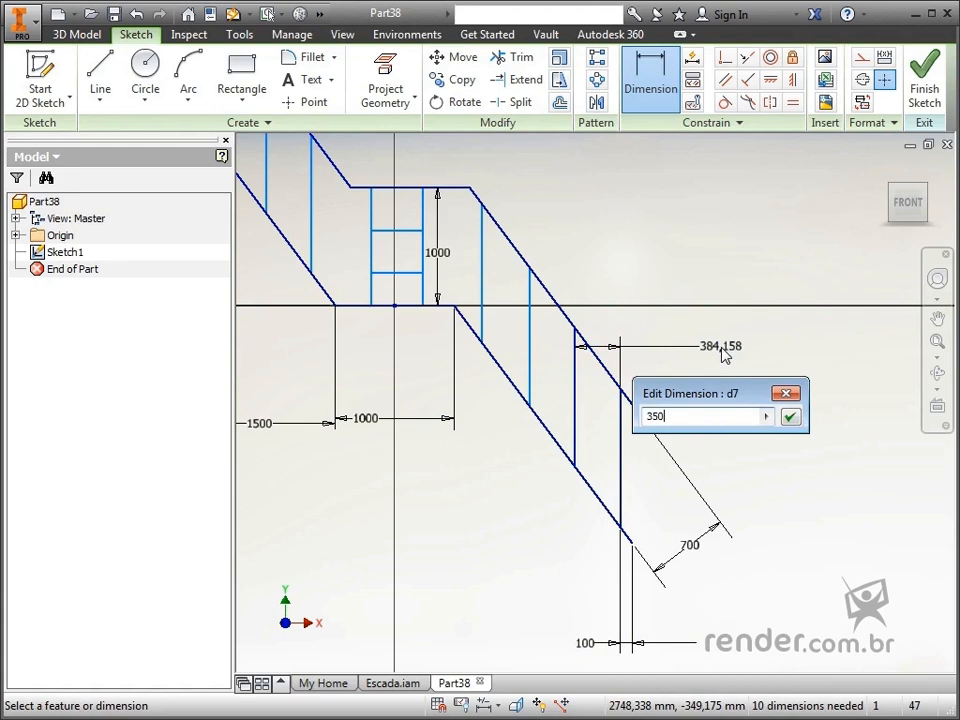
{"action": "type", "text": "350"}
{"action": "key", "text": "Return"}
{"action": "left_click", "coordinate": [578, 393]}
{"action": "left_click", "coordinate": [688, 337]}
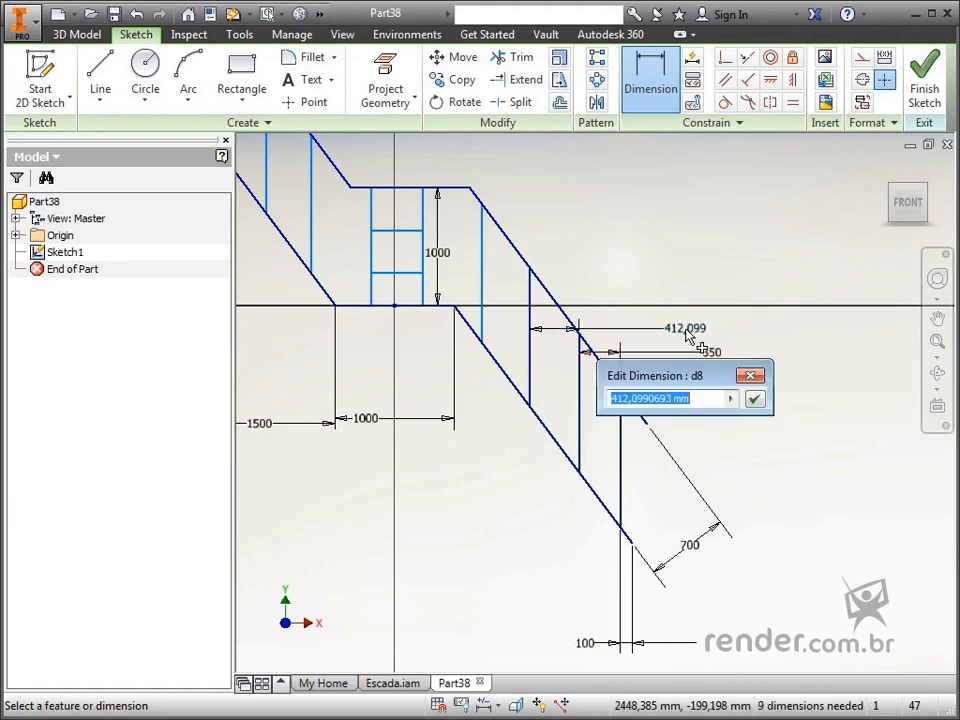
{"action": "key", "text": "Return"}
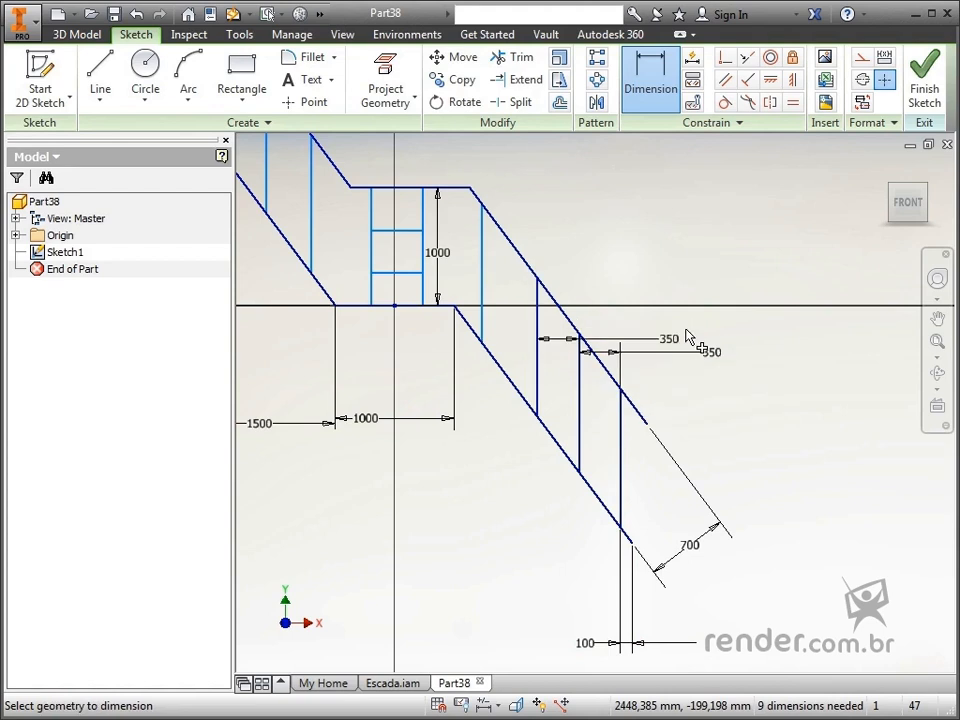
Set the distance between the third and the topmost vertical line of the lower slope to 350 mm.
{"action": "left_click", "coordinate": [537, 360]}
{"action": "left_click", "coordinate": [483, 226]}
{"action": "left_click", "coordinate": [684, 280]}
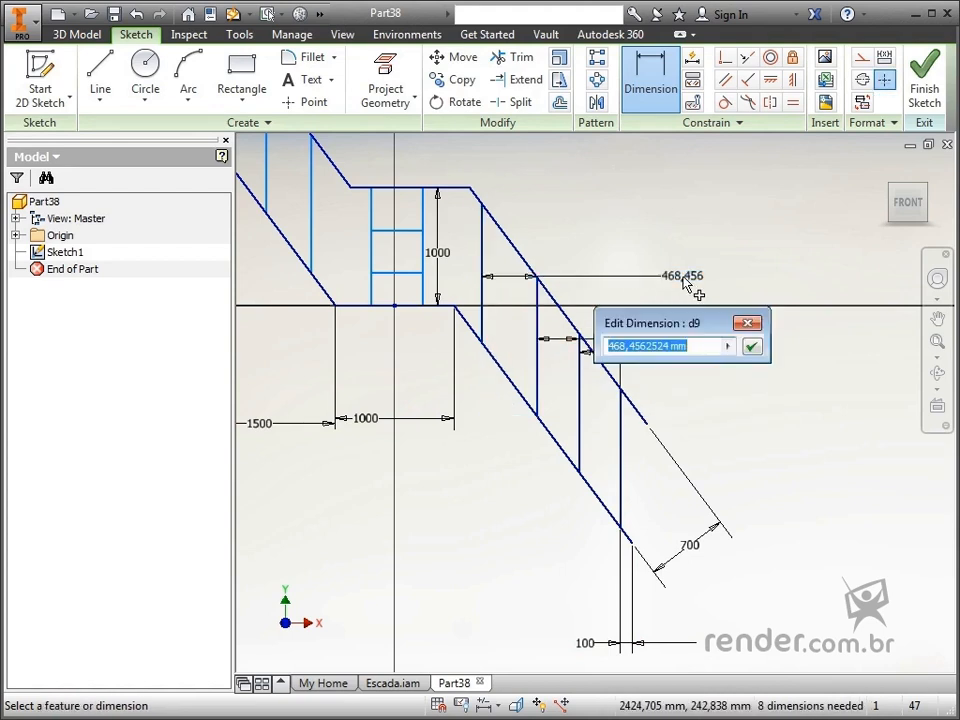
{"action": "type", "text": "350"}
{"action": "key", "text": "Return"}
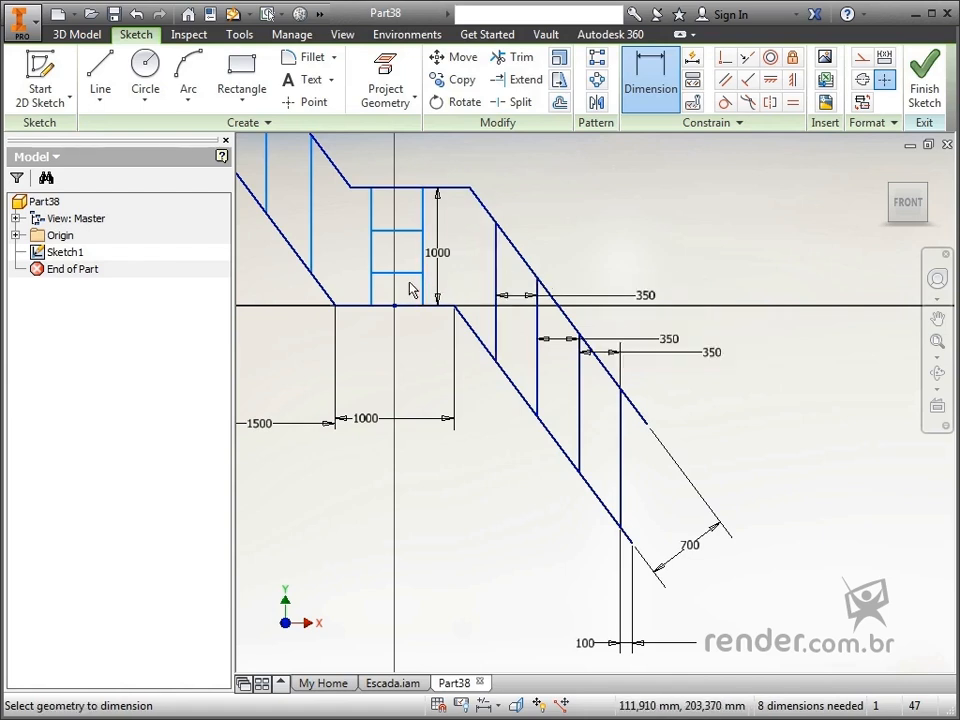
Dimension the landing's vertical line nearest the lower slope 100 mm horizontally from the landing's lower-slope corner.
{"action": "left_click", "coordinate": [451, 311]}
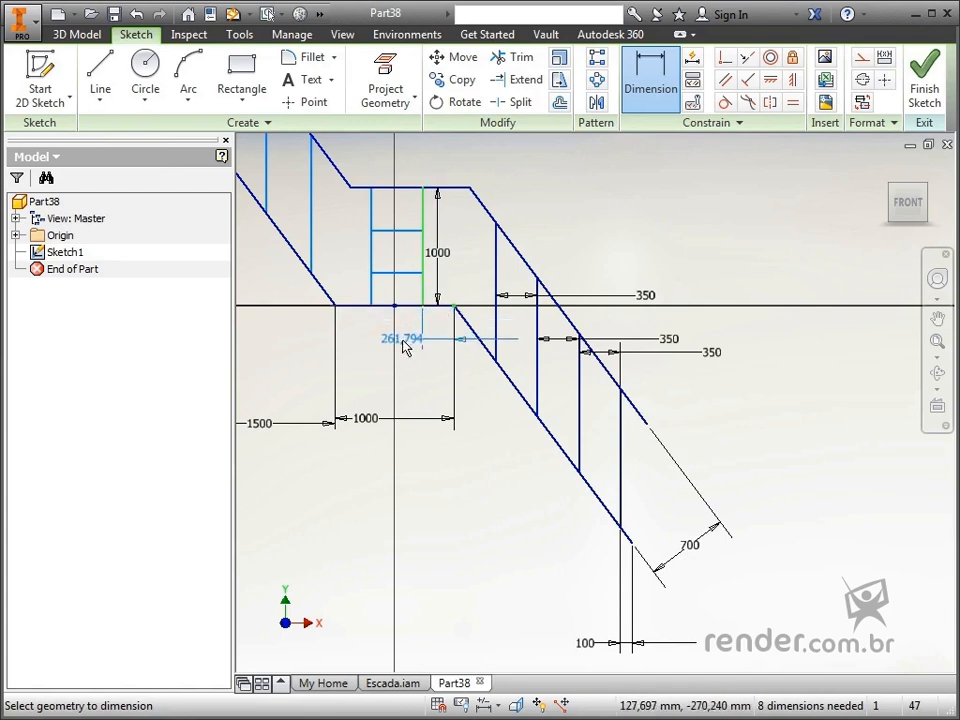
{"action": "left_click", "coordinate": [403, 356]}
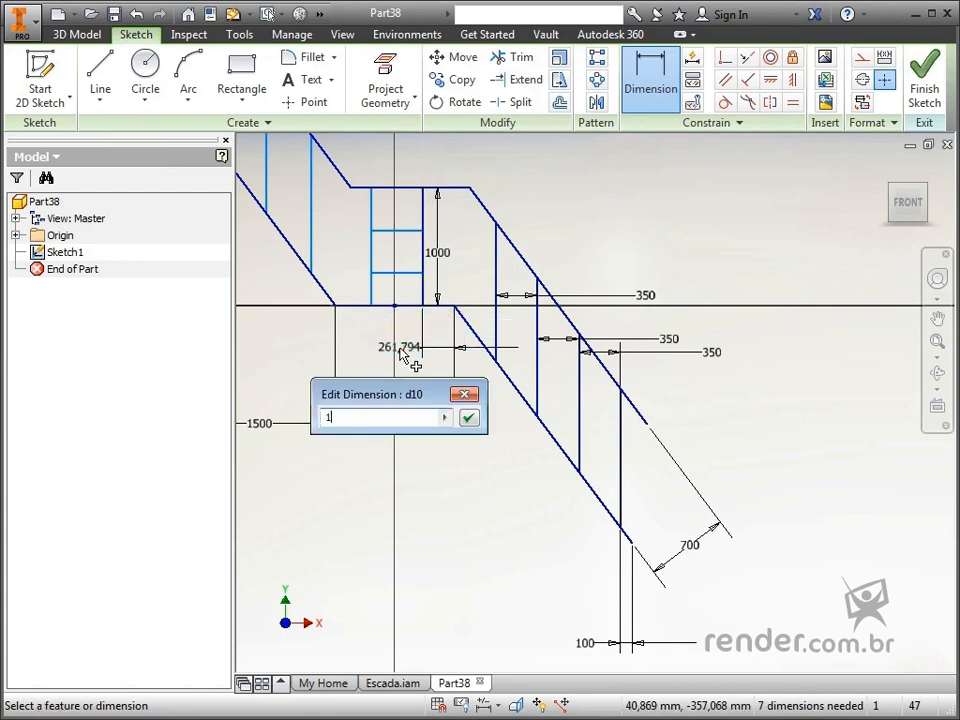
{"action": "key", "text": "Return"}
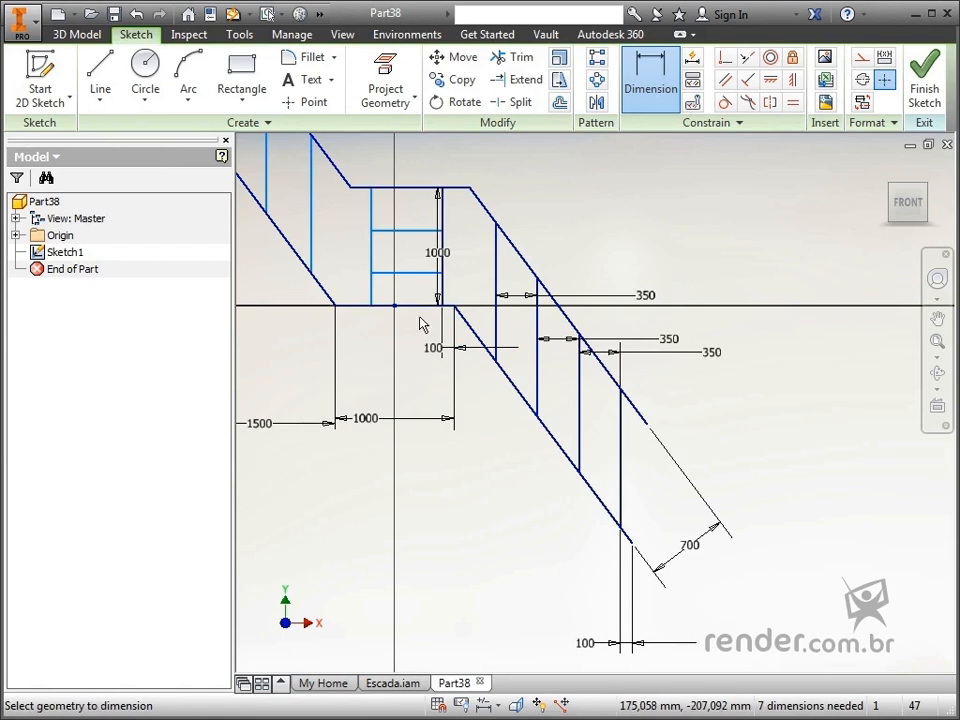
Dimension the lower landing crossbar 300 mm above the landing line of the first chain.
{"action": "left_click", "coordinate": [418, 306]}
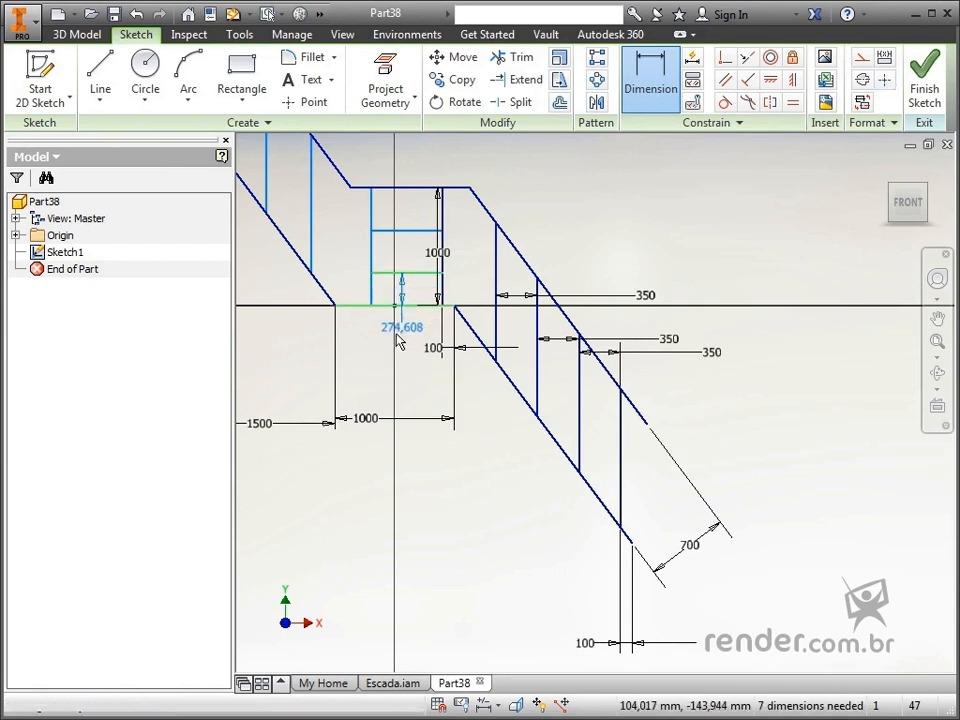
{"action": "left_click", "coordinate": [359, 357]}
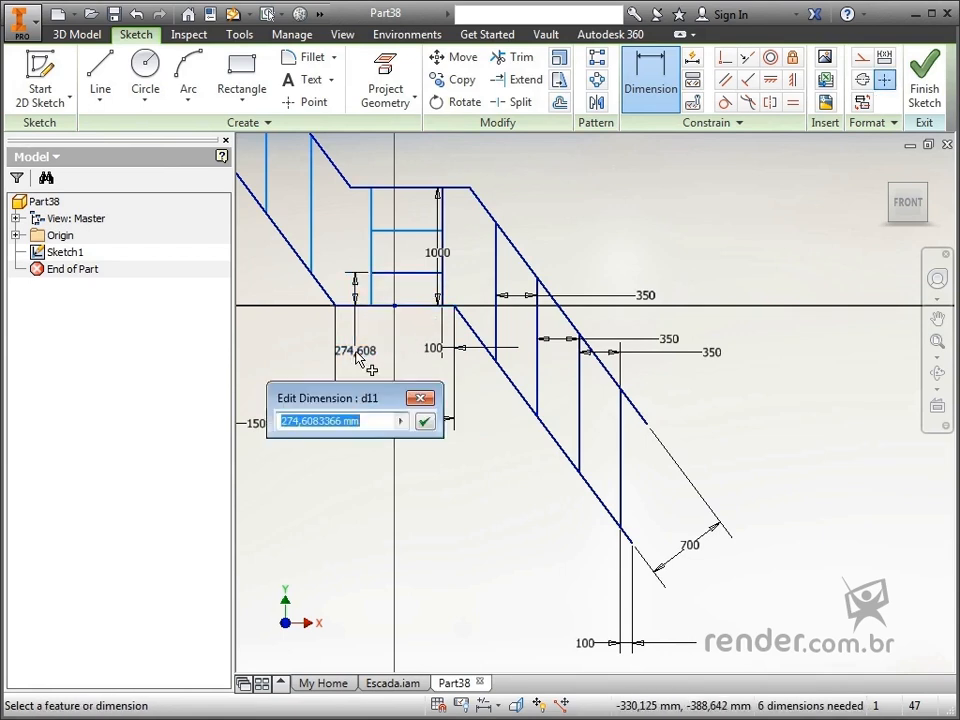
{"action": "type", "text": "300"}
{"action": "key", "text": "Return"}
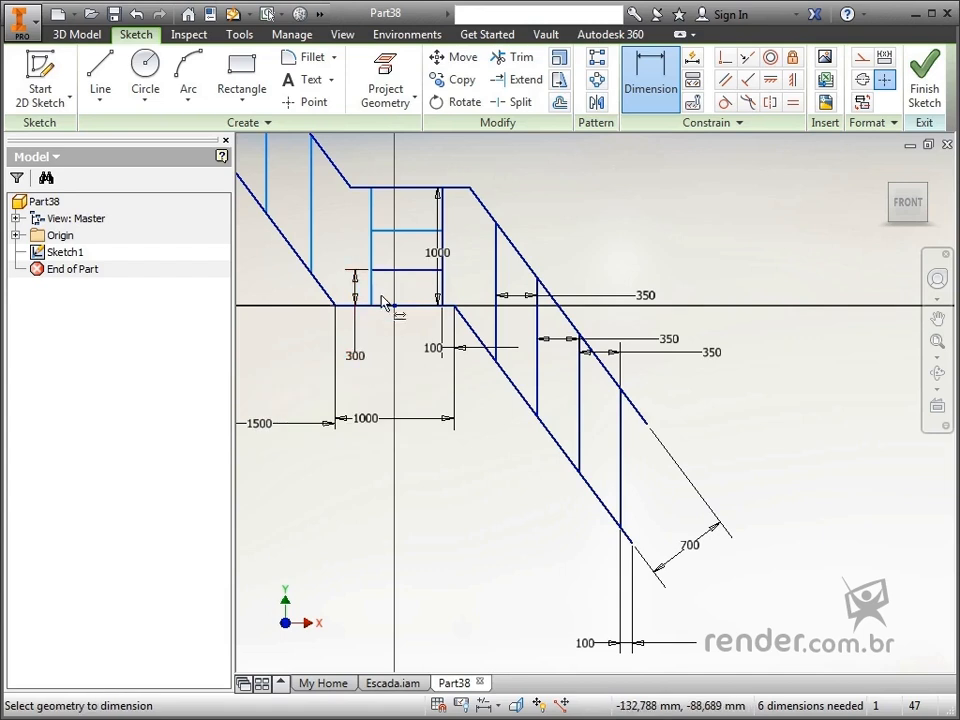
Set the distance between the lower and upper landing crossbars to 300 mm.
{"action": "left_click", "coordinate": [381, 270]}
{"action": "left_click", "coordinate": [376, 231]}
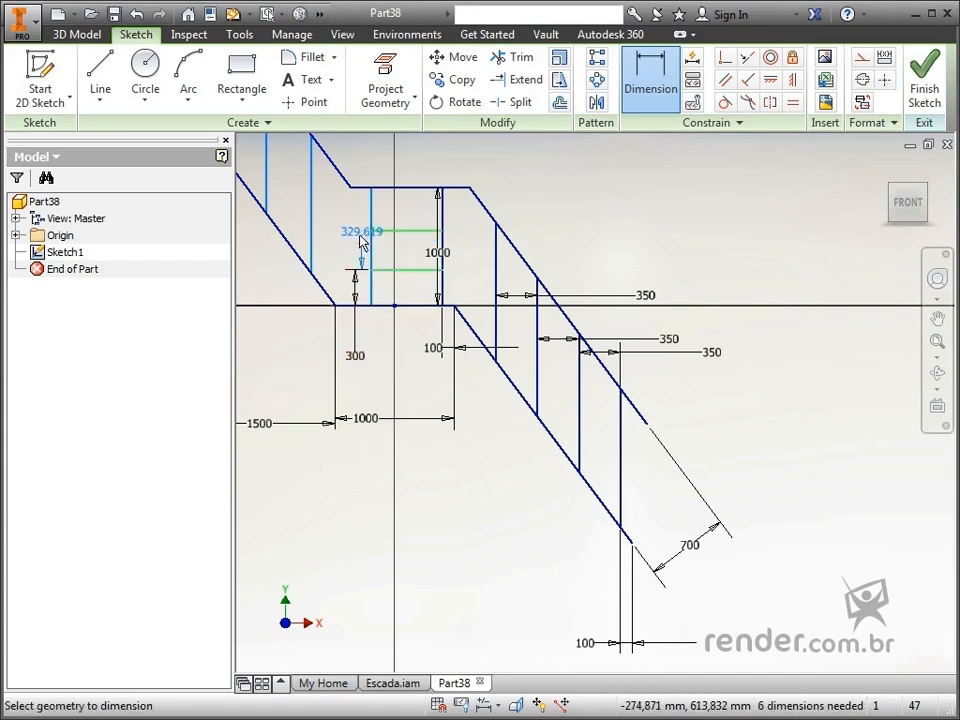
{"action": "left_click", "coordinate": [358, 252]}
{"action": "type", "text": "30"}
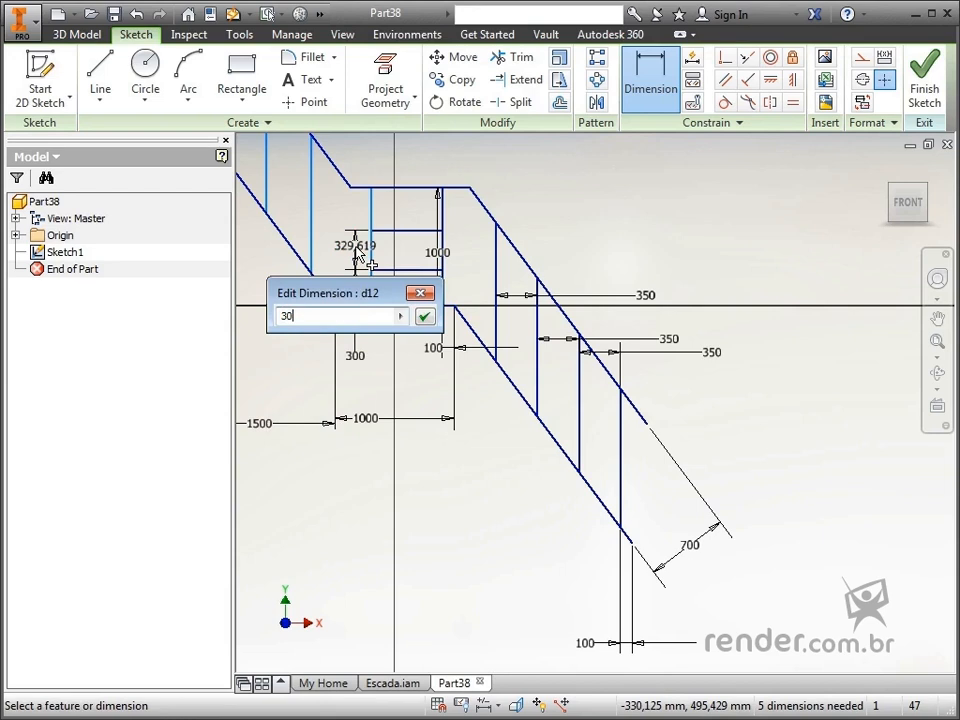
{"action": "type", "text": "0"}
{"action": "key", "text": "Return"}
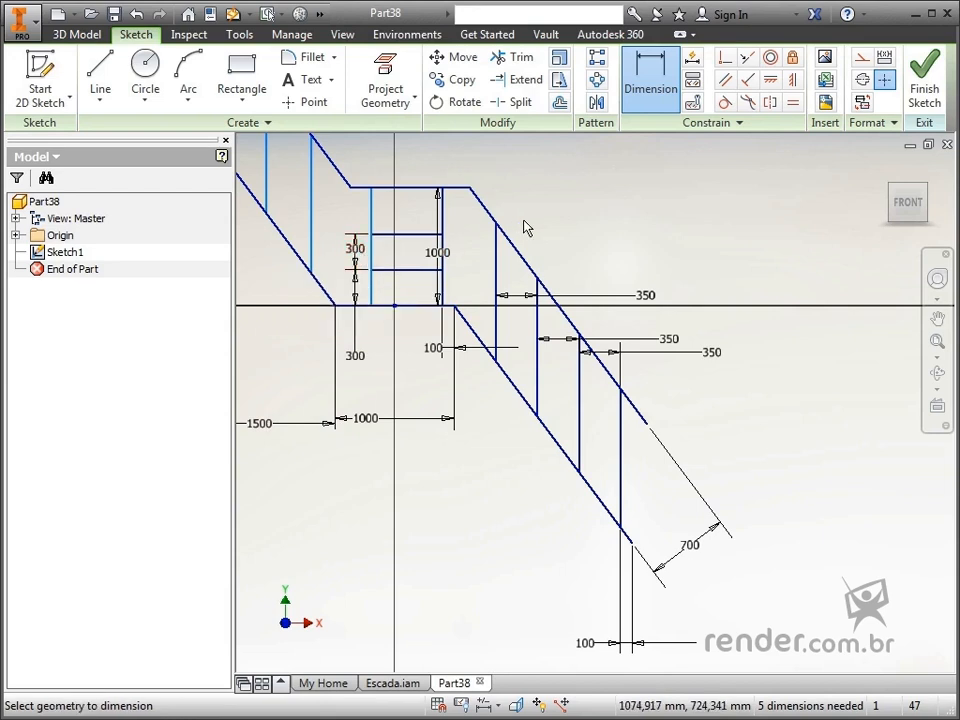
{"action": "key", "text": "Escape"}
Dimension the landing's other vertical line 100 mm from the corner where the second chain's landing meets its upper slope.
{"action": "left_click", "coordinate": [371, 203]}
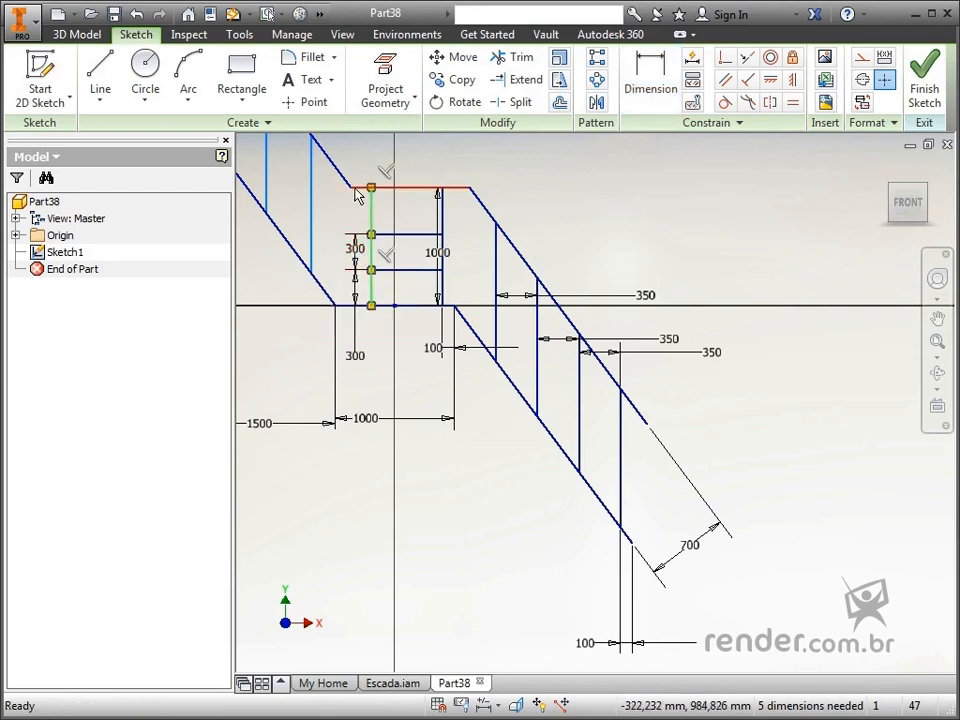
{"action": "left_click", "coordinate": [651, 80]}
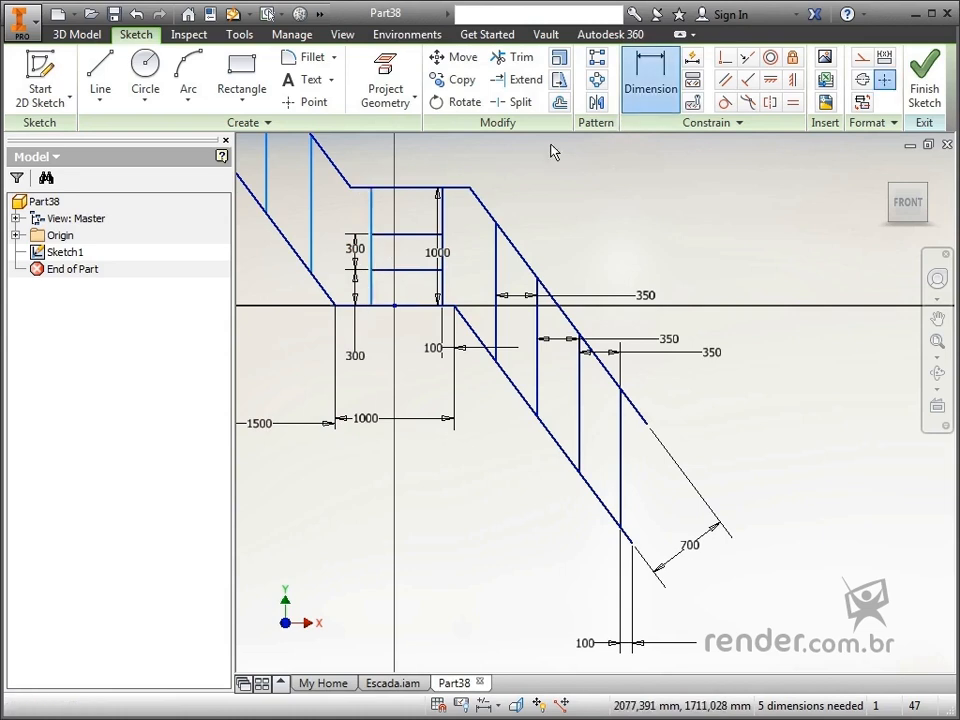
{"action": "left_click", "coordinate": [372, 205]}
{"action": "mouse_move", "coordinate": [403, 176]}
{"action": "middle_mouse_down"}
{"action": "mouse_move", "coordinate": [422, 328]}
{"action": "mouse_move", "coordinate": [440, 345]}
{"action": "middle_mouse_up"}
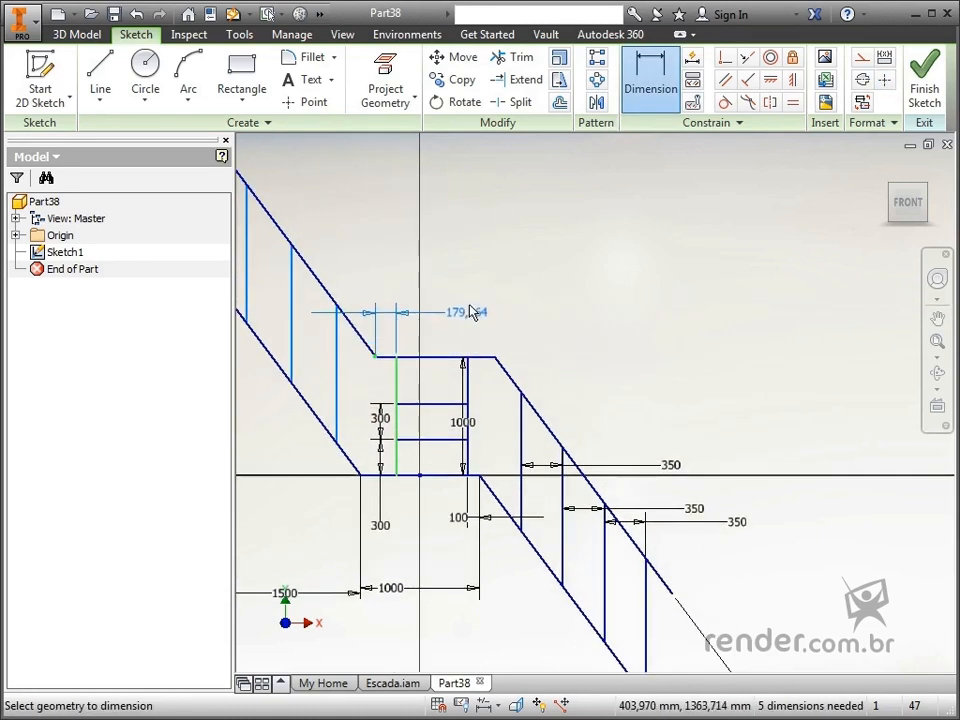
{"action": "left_click", "coordinate": [476, 304]}
{"action": "type", "text": "100"}
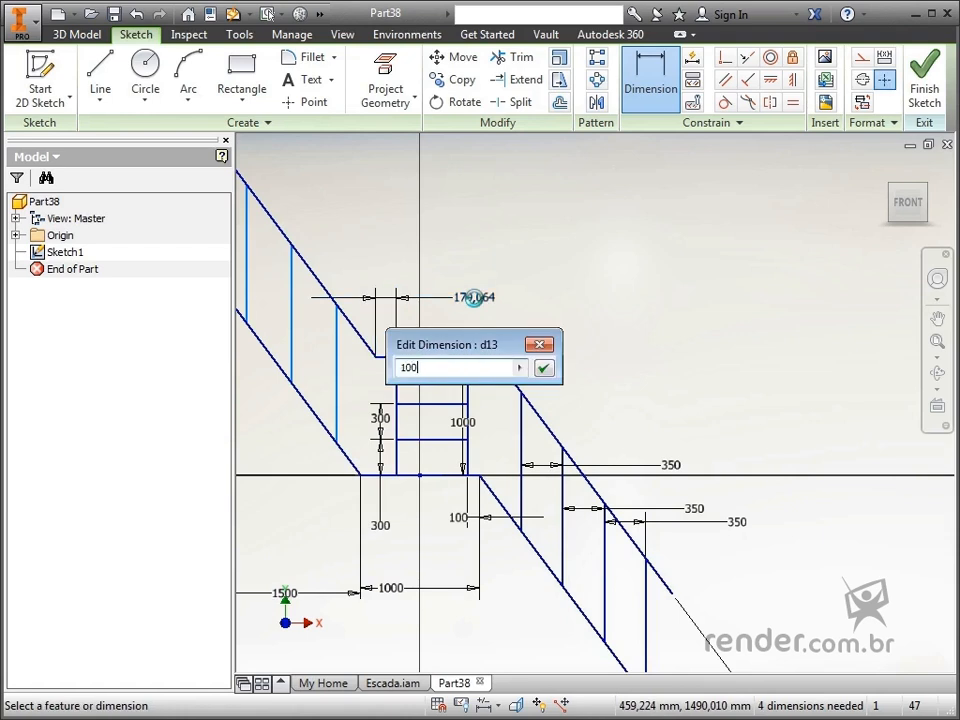
{"action": "key", "text": "Return"}
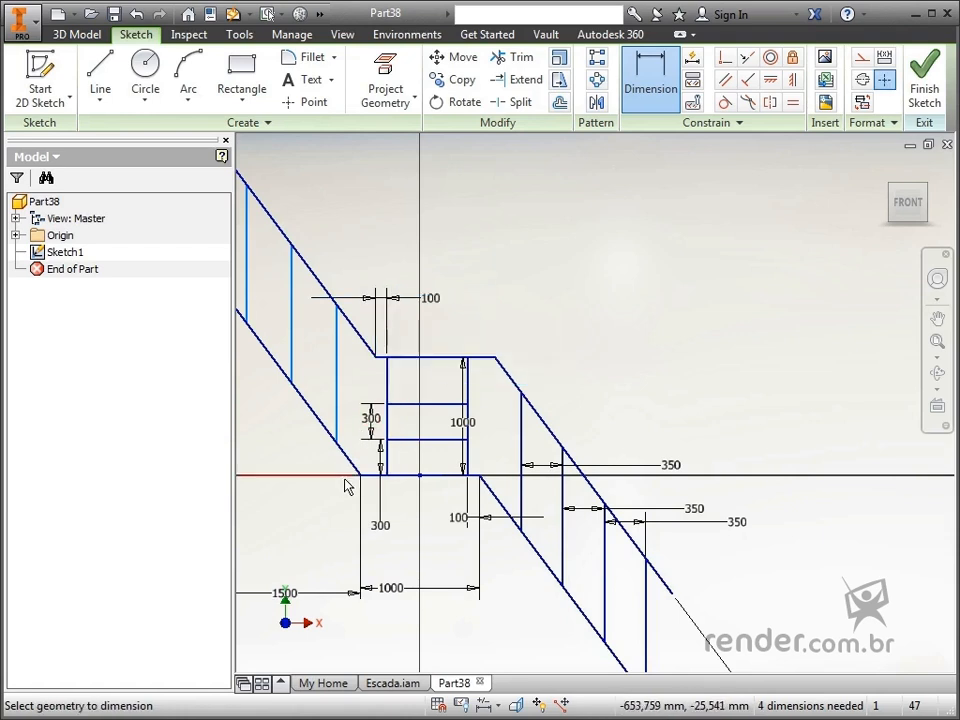
Dimension the lowest vertical line of the upper slope 100 mm horizontally from the first chain's landing corner.
{"action": "left_click", "coordinate": [337, 432]}
{"action": "left_click", "coordinate": [312, 529]}
{"action": "type", "text": "1100"}
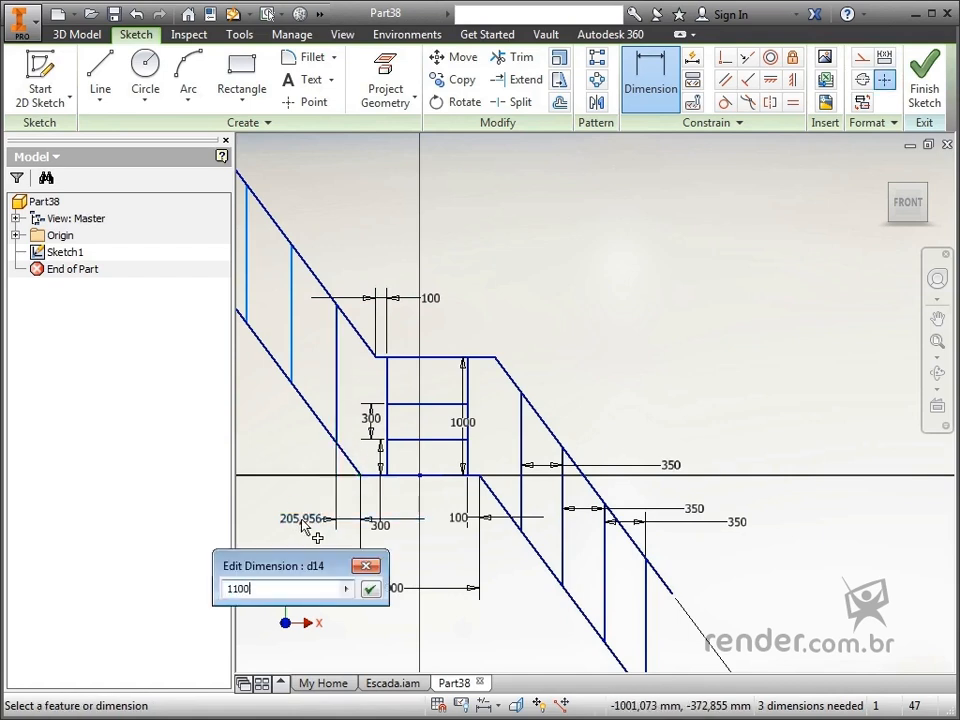
{"action": "key", "text": "Return"}
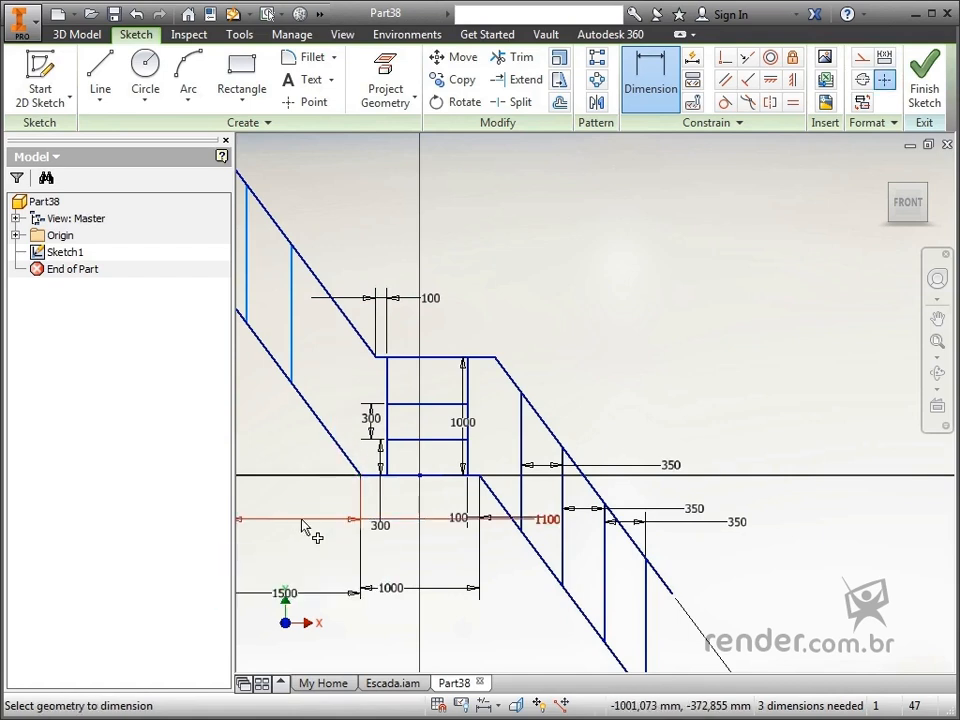
{"action": "key", "text": "ctrl+z"}
{"action": "double_click", "coordinate": [304, 519]}
{"action": "type", "text": "10"}
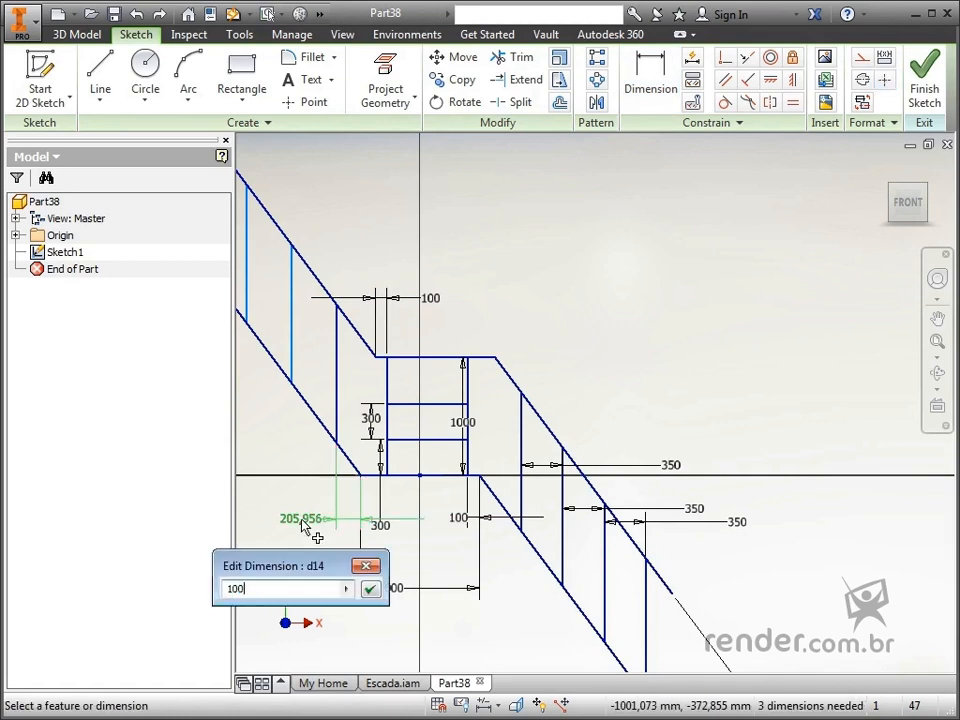
{"action": "type", "text": "0"}
{"action": "key", "text": "Return"}
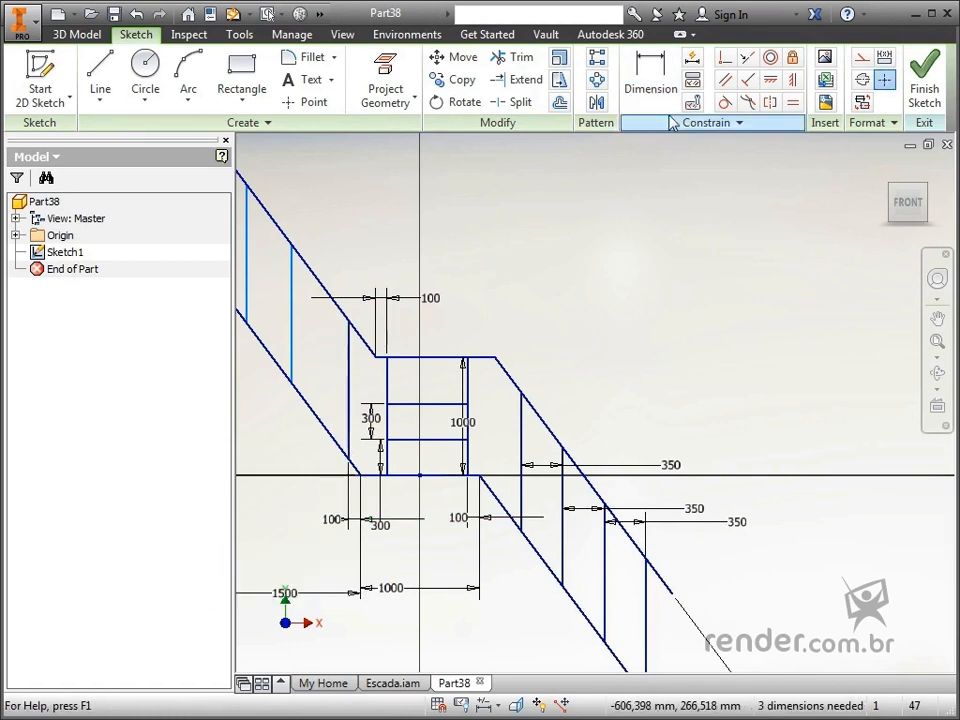
Set the distance between the lowest and second vertical lines of the upper slope to 350 mm.
{"action": "left_click", "coordinate": [627, 70]}
{"action": "left_click", "coordinate": [349, 440]}
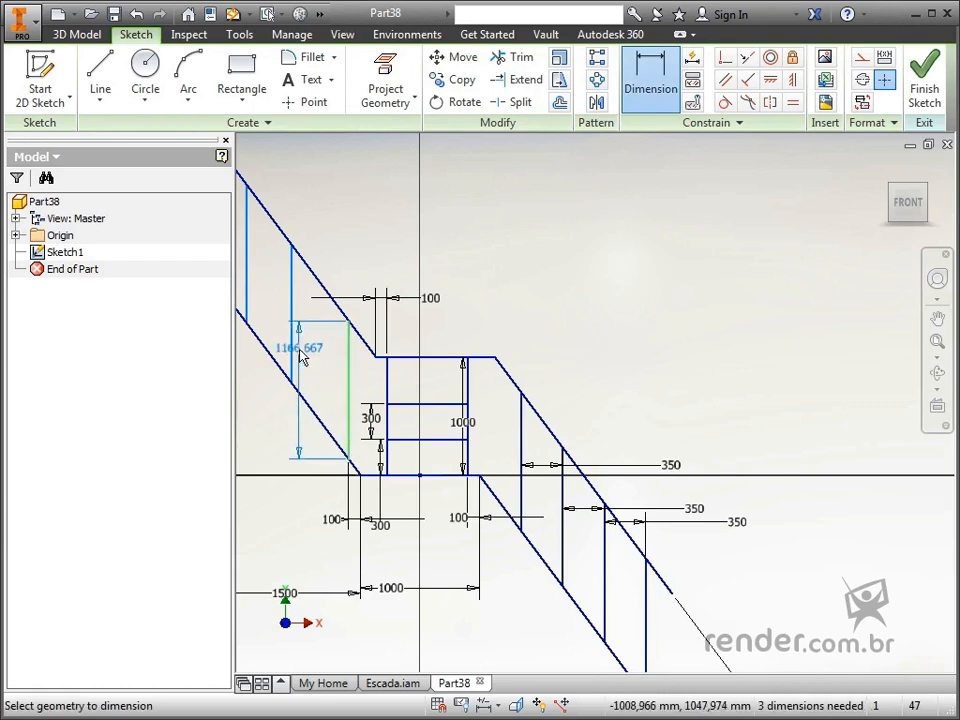
{"action": "left_click", "coordinate": [291, 330]}
{"action": "middle_click_drag", "start_coordinate": [300, 468], "coordinate": [542, 510]}
{"action": "left_click", "coordinate": [548, 485]}
{"action": "type", "text": "350"}
{"action": "key", "text": "Return"}
Set the distance between the second and third vertical lines of the upper slope to 350 mm.
{"action": "left_click", "coordinate": [567, 377]}
{"action": "left_click", "coordinate": [506, 336]}
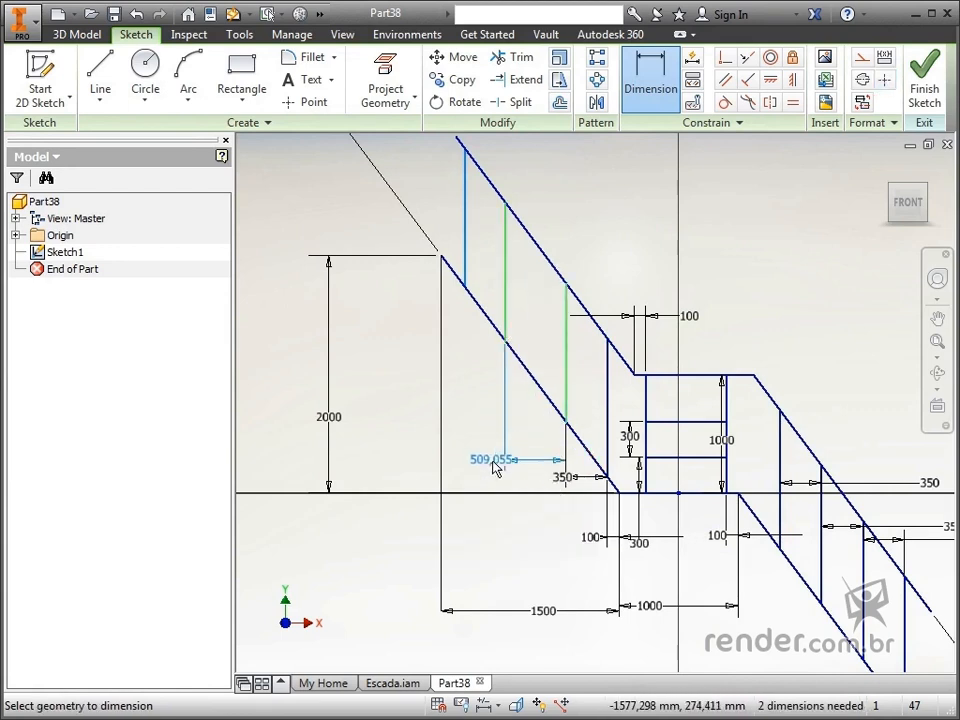
{"action": "left_click", "coordinate": [494, 464]}
{"action": "type", "text": "3"}
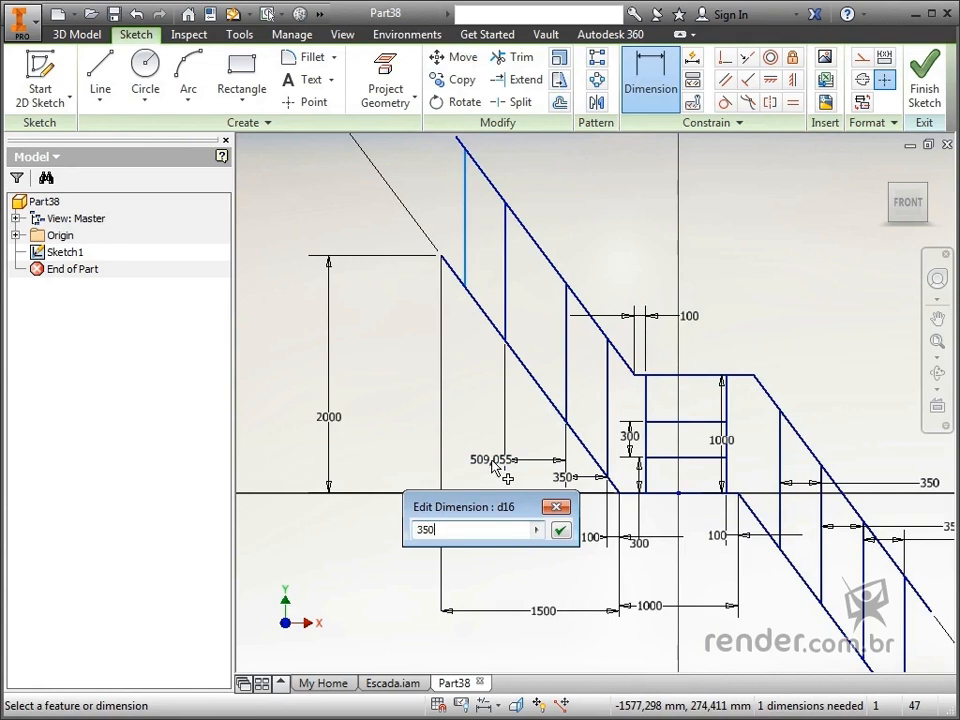
{"action": "type", "text": "50"}
{"action": "key", "text": "Return"}
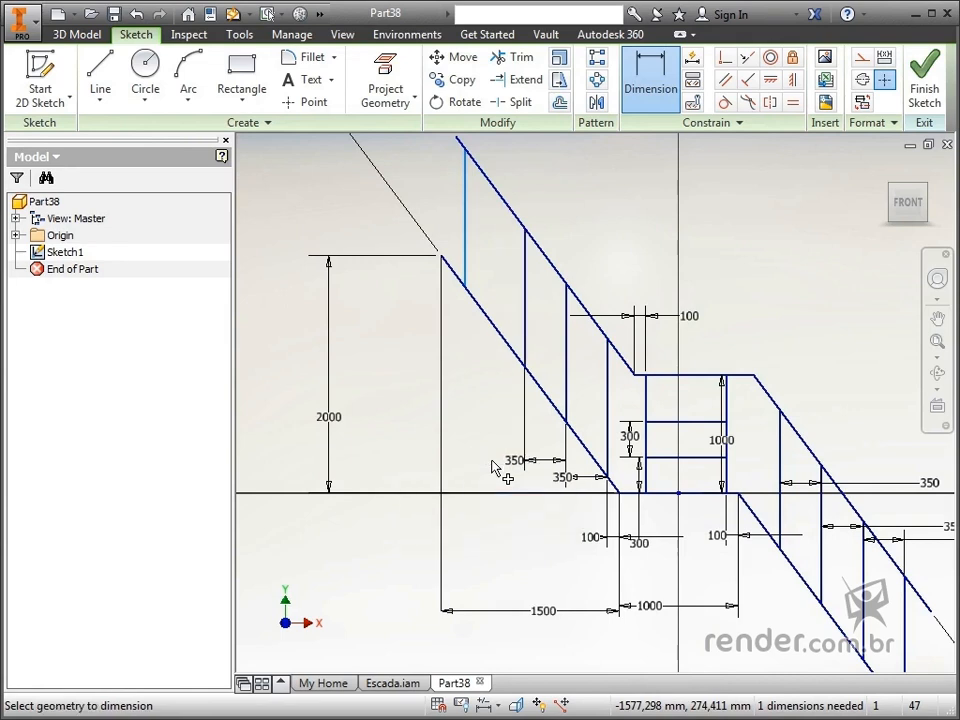
Set the distance between the third and topmost vertical lines of the upper slope to 350 mm.
{"action": "left_click", "coordinate": [524, 330]}
{"action": "left_click", "coordinate": [464, 262]}
{"action": "left_click", "coordinate": [465, 425]}
{"action": "type", "text": "350"}
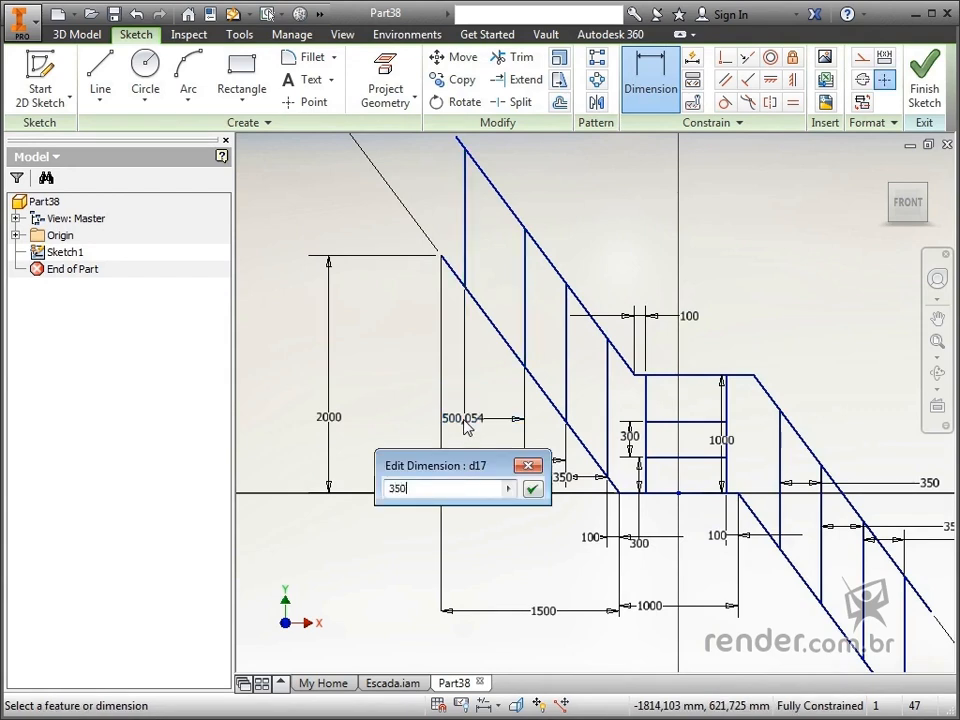
{"action": "key", "text": "Return"}
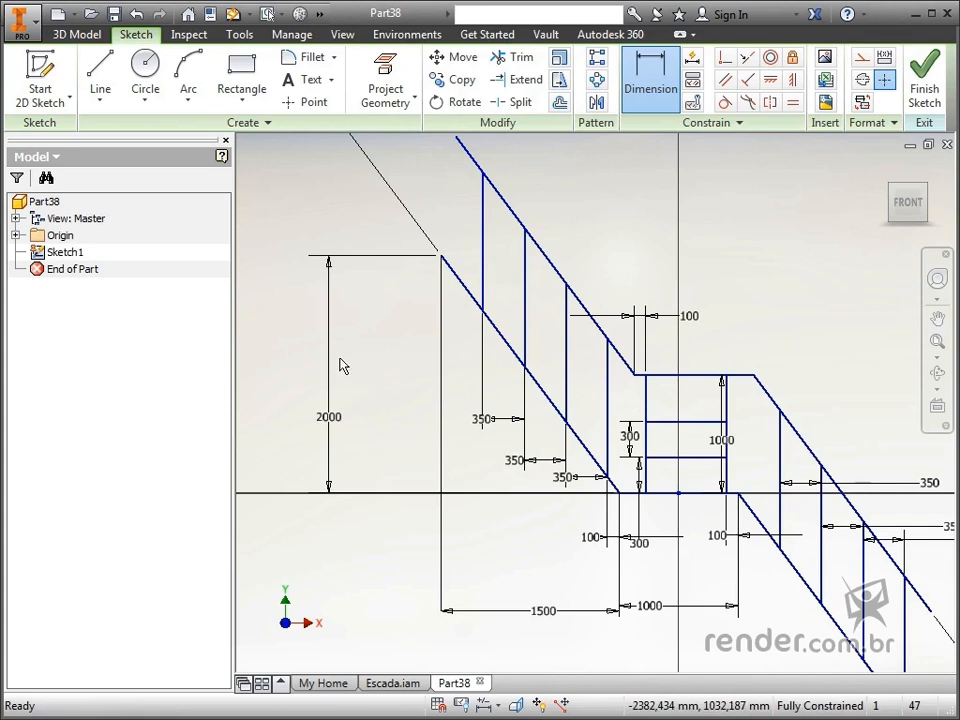
Draw a three-point arc of about 88 mm radius, starting at the top end of the second chain's upper slope and curving away from the stairs.
{"action": "left_click", "coordinate": [188, 78]}
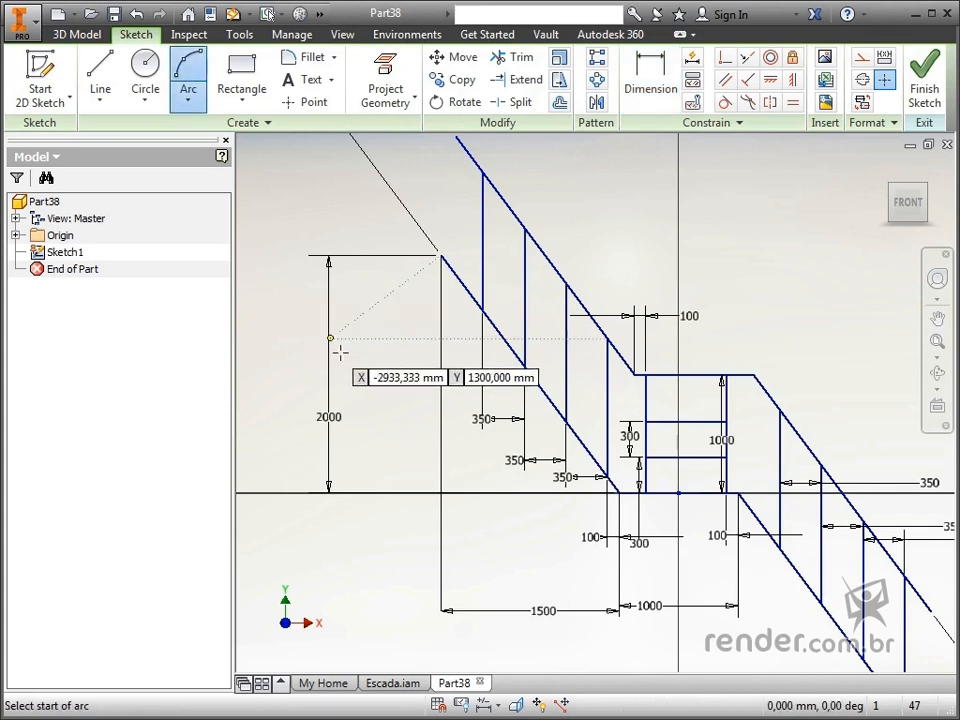
{"action": "middle_click_drag", "start_coordinate": [341, 279], "coordinate": [383, 386]}
{"action": "scroll", "coordinate": [514, 212], "scroll_direction": "down", "scroll_amount": 8}
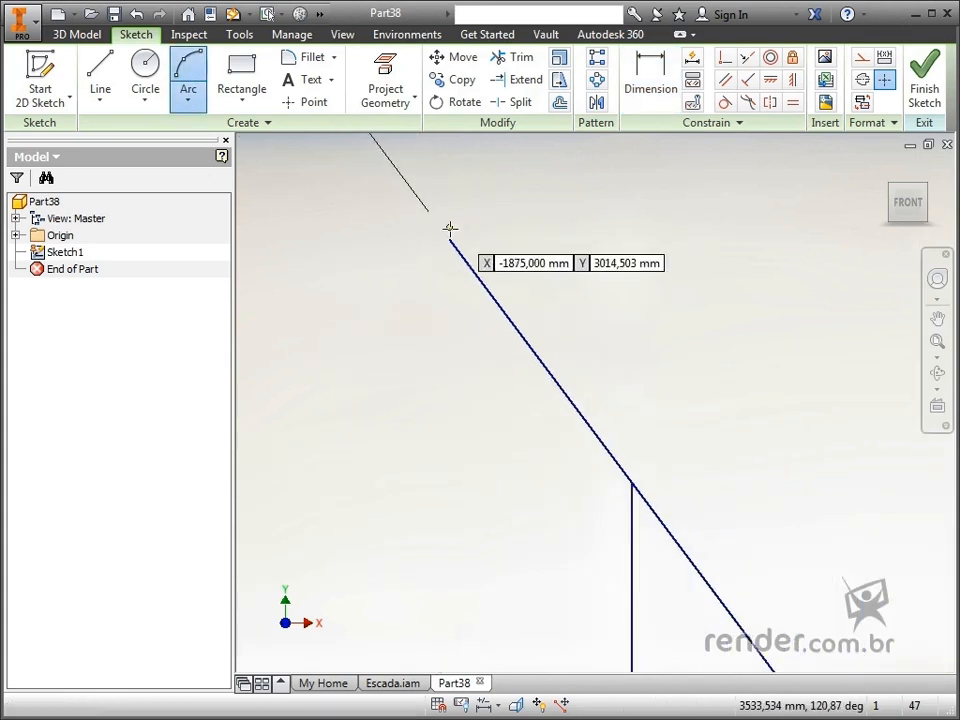
{"action": "left_click", "coordinate": [449, 238]}
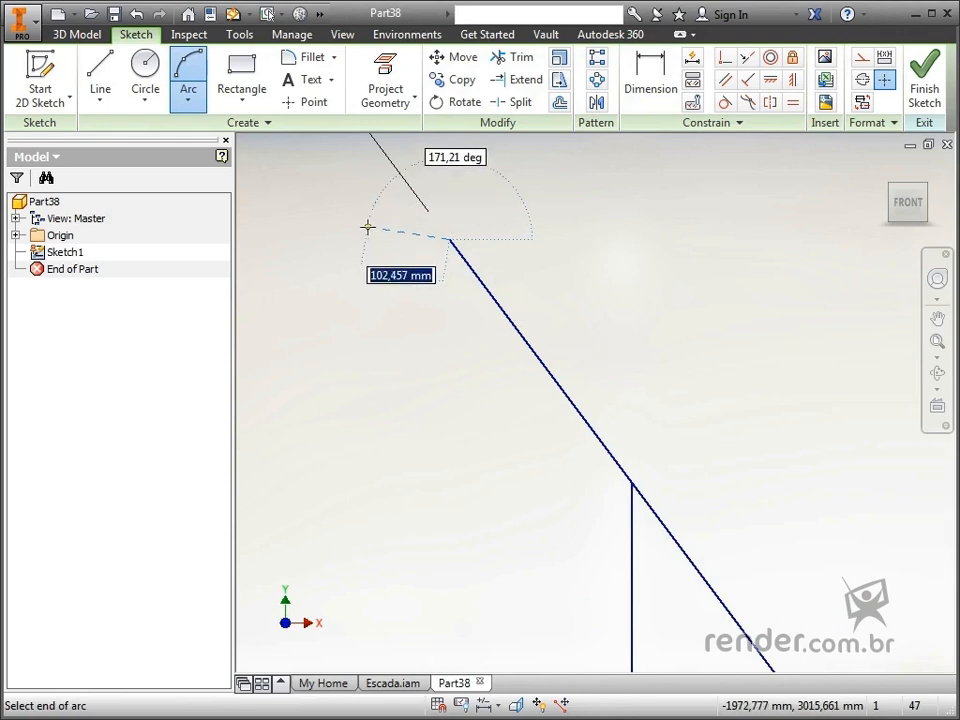
{"action": "left_click", "coordinate": [369, 227]}
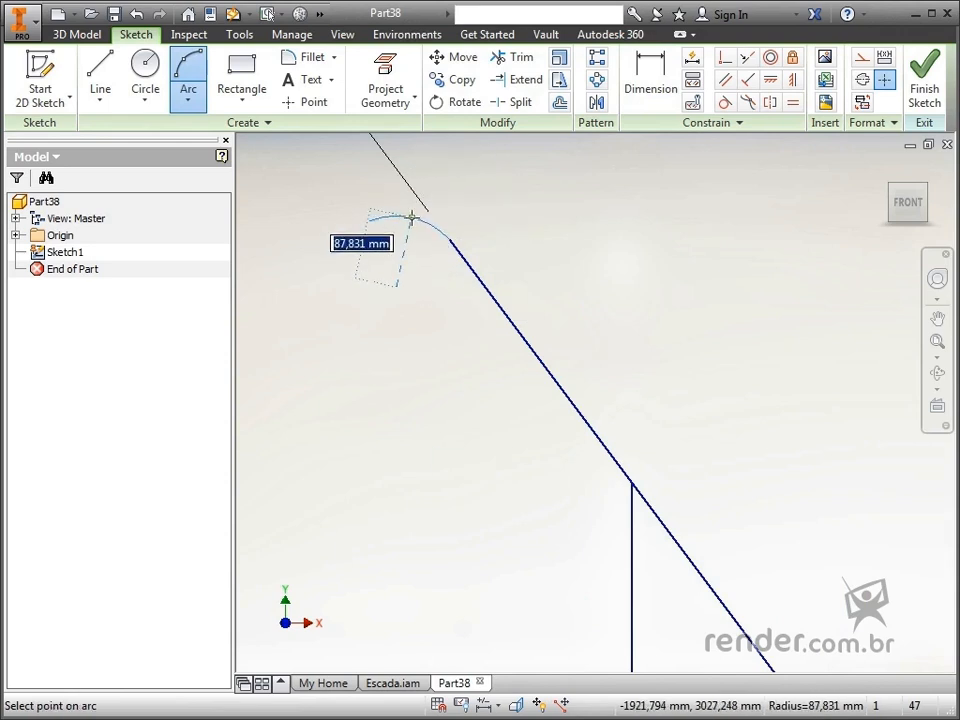
{"action": "left_click", "coordinate": [411, 217]}
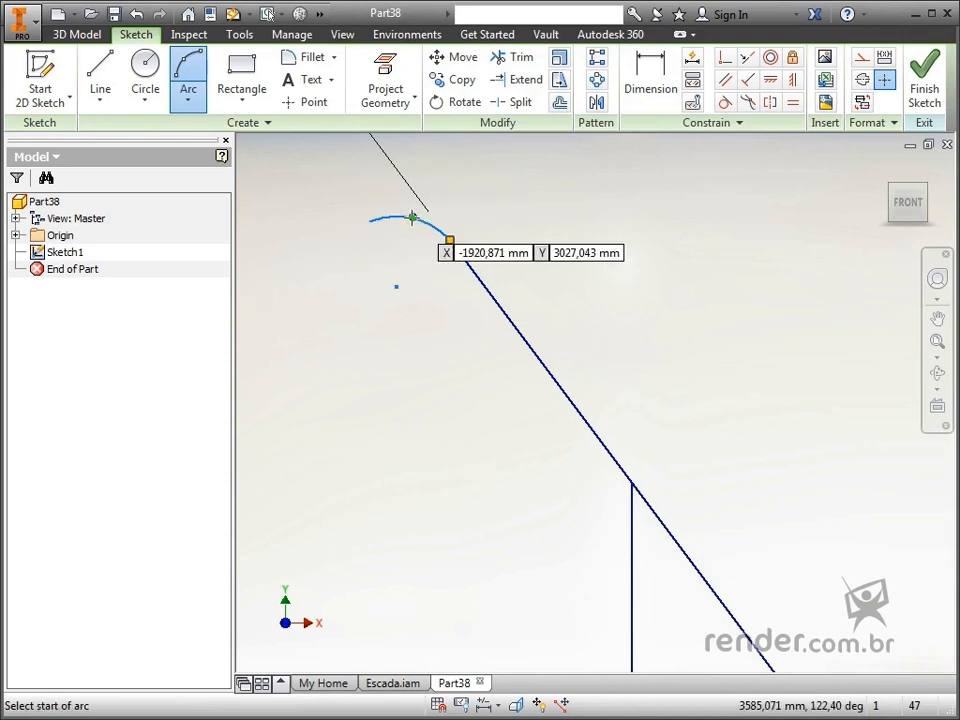
{"action": "key", "text": "Escape"}
Make the arc tangent to the second chain's upper slope line.
{"action": "left_click", "coordinate": [725, 102]}
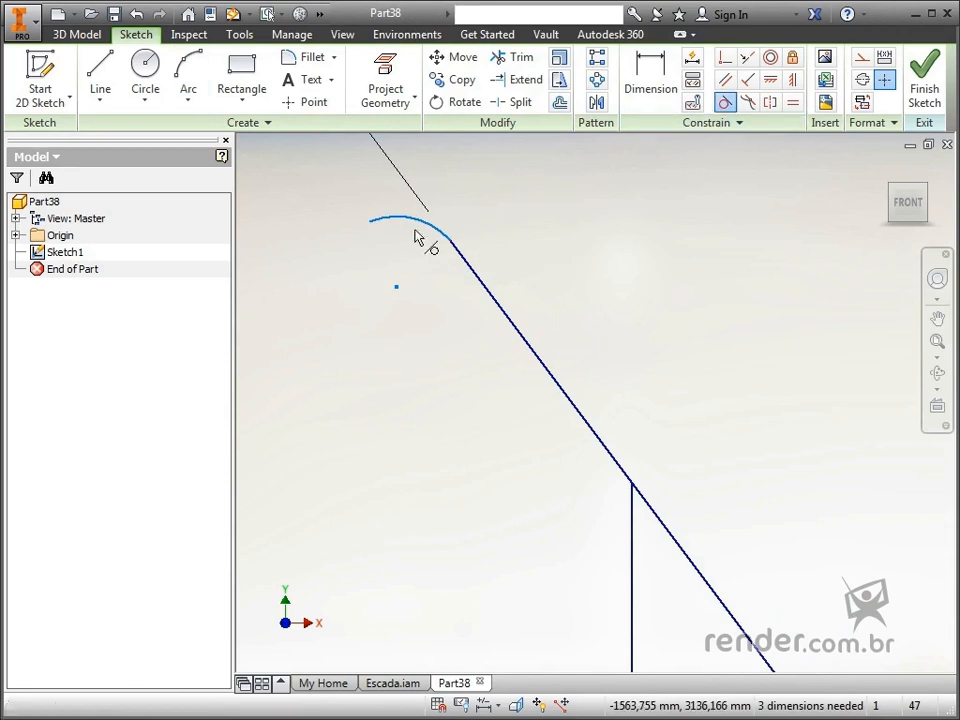
{"action": "left_click", "coordinate": [422, 230]}
{"action": "left_click", "coordinate": [461, 257]}
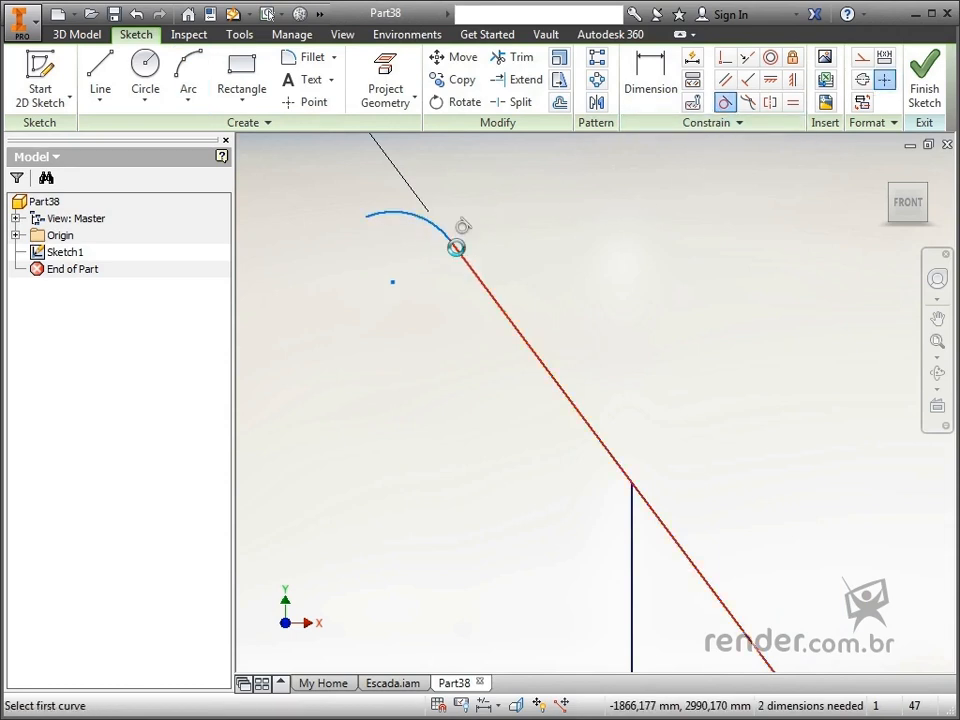
{"action": "key", "text": "Escape"}
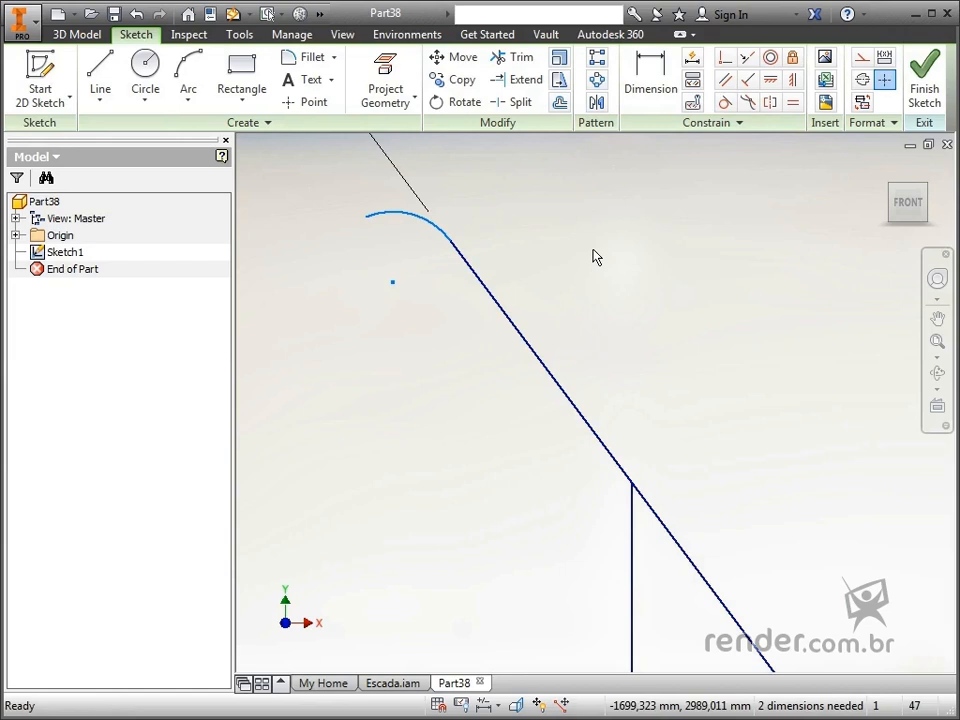
Align the arc's two endpoints horizontally with a Horizontal constraint.
{"action": "left_click", "coordinate": [770, 79]}
{"action": "left_click", "coordinate": [366, 219]}
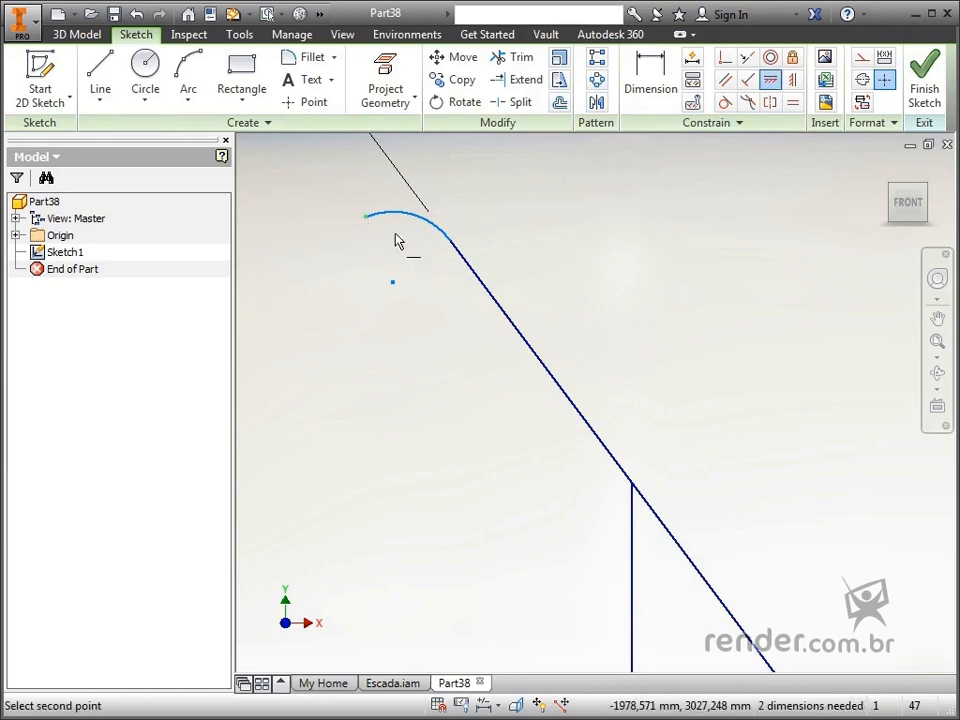
{"action": "left_click", "coordinate": [451, 242]}
{"action": "key", "text": "Escape"}
Set the radius of the arc at the handrail's upper end to 100 mm.
{"action": "middle_click_drag", "start_coordinate": [441, 280], "coordinate": [435, 373]}
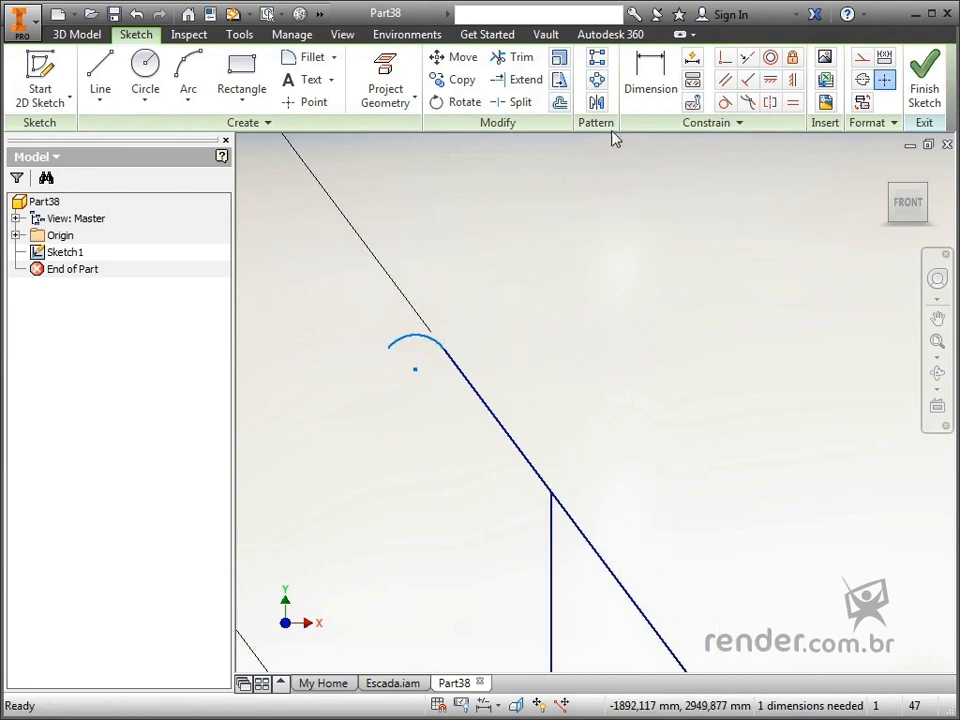
{"action": "left_click", "coordinate": [650, 78]}
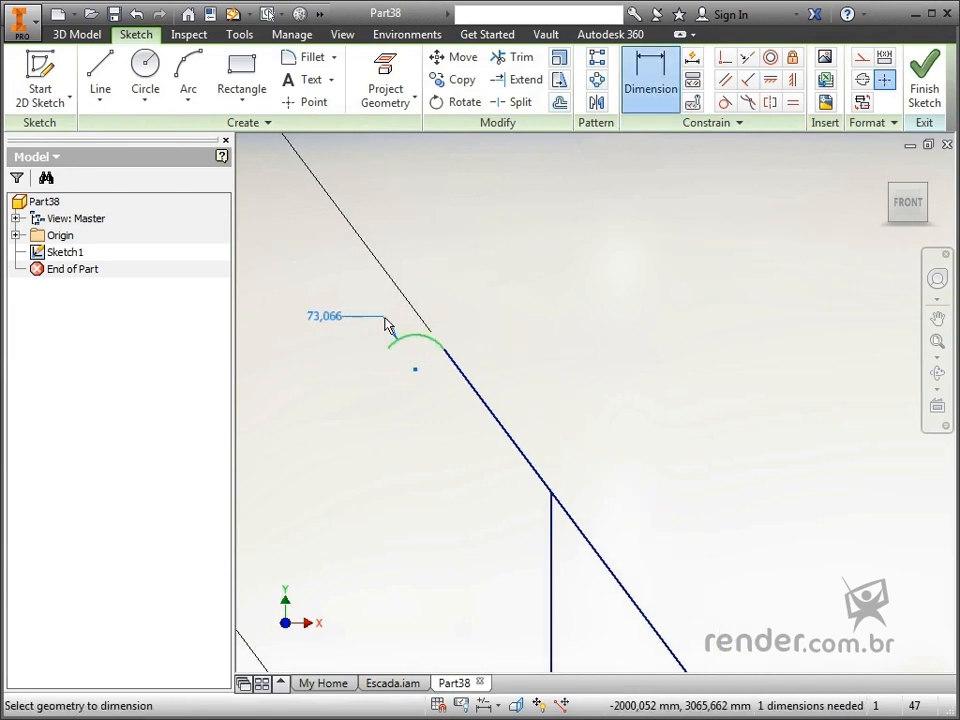
{"action": "left_click", "coordinate": [392, 320]}
{"action": "type", "text": "100"}
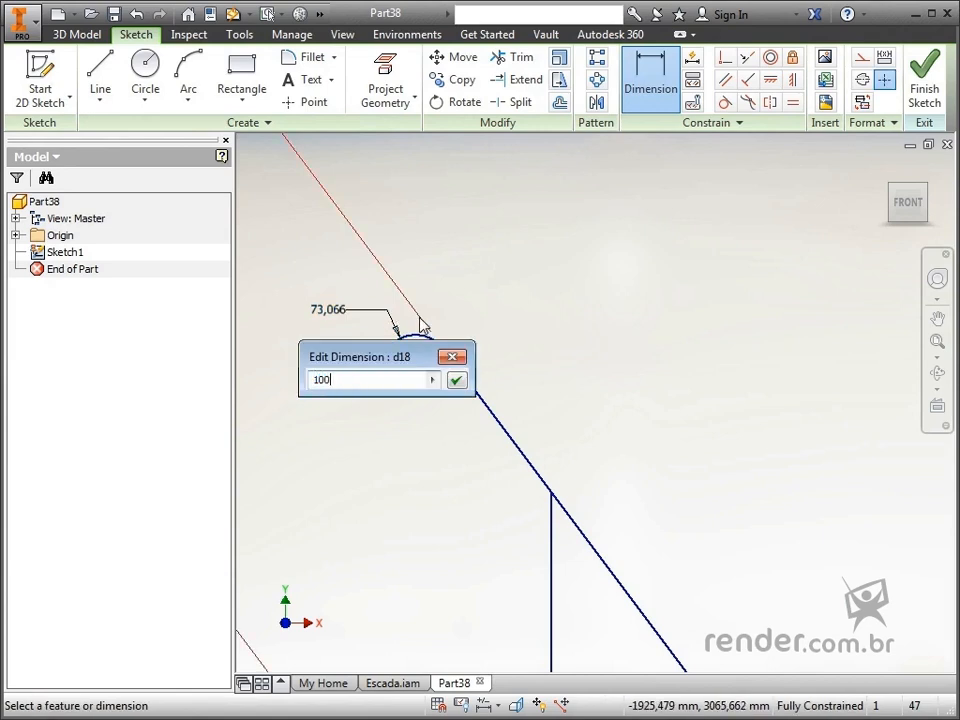
{"action": "key", "text": "Return"}
{"action": "scroll", "coordinate": [422, 330], "scroll_direction": "down", "scroll_amount": 5}
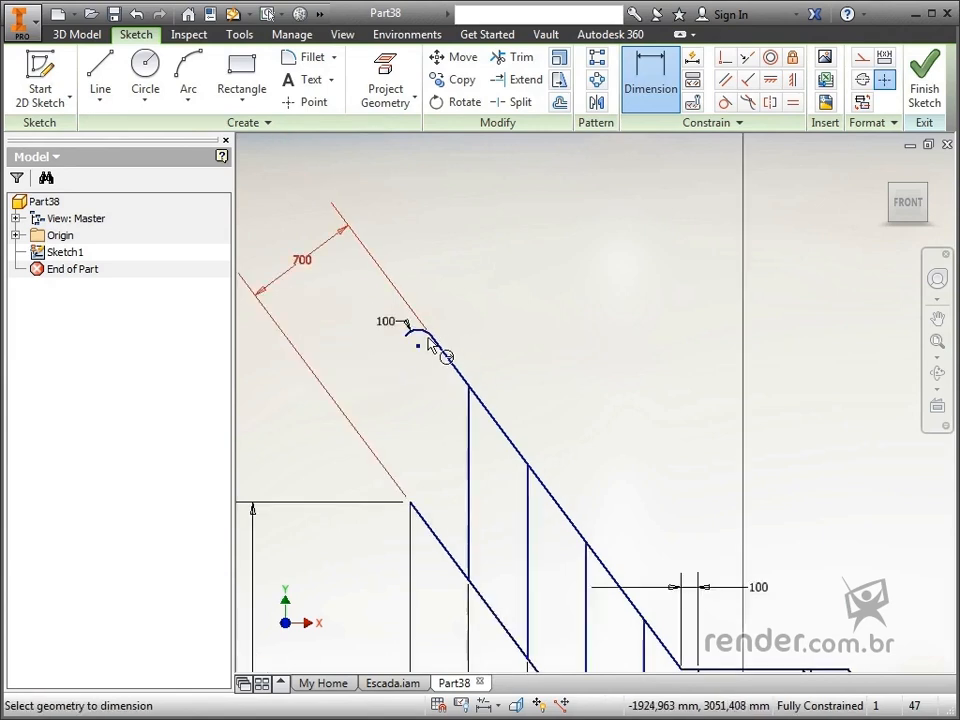
Draw a three-point arc of about 35 mm radius from the lower end of the handrail's lower slope, bulging away from the stairs.
{"action": "scroll", "coordinate": [455, 494], "scroll_direction": "up", "scroll_amount": 5}
{"action": "scroll", "coordinate": [452, 494], "scroll_direction": "up", "scroll_amount": 3}
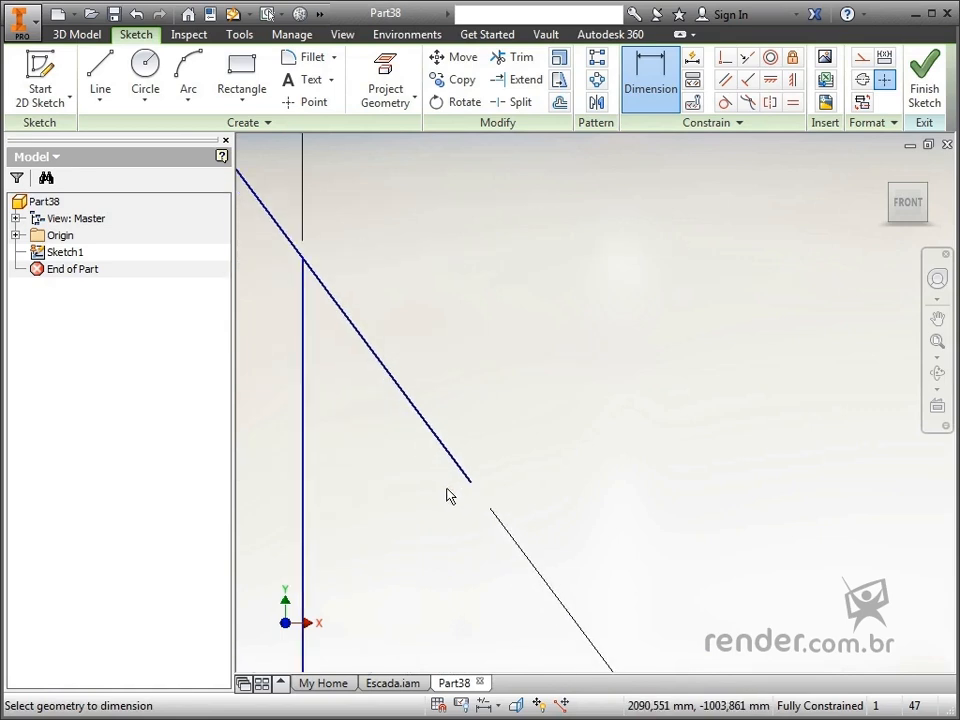
{"action": "left_click", "coordinate": [188, 75]}
{"action": "middle_click_drag", "start_coordinate": [470, 510], "coordinate": [398, 478]}
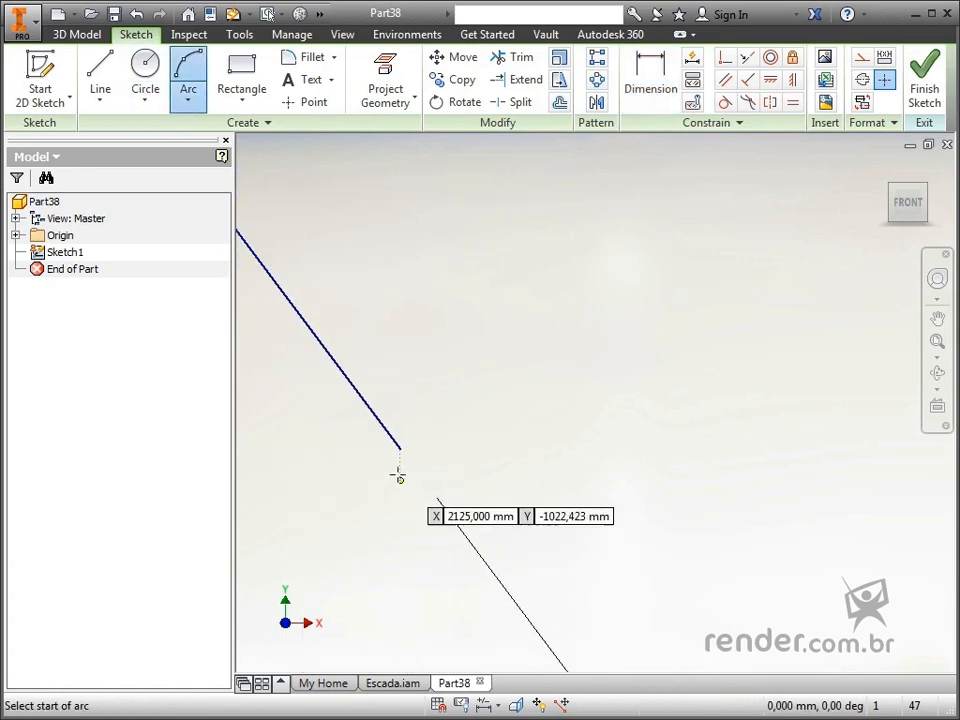
{"action": "left_click", "coordinate": [399, 449]}
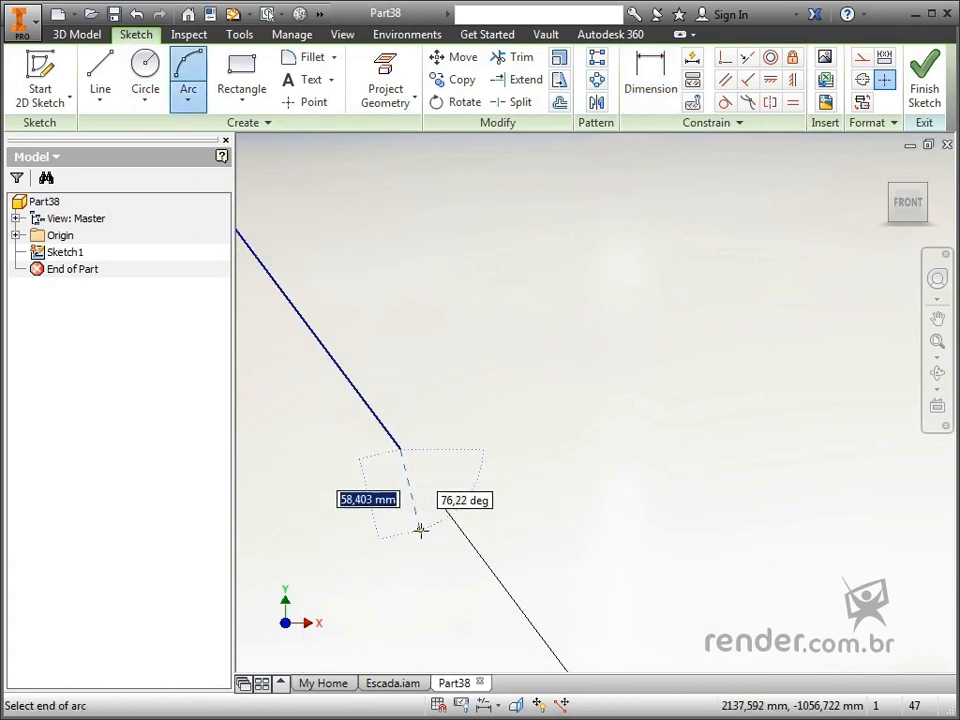
{"action": "left_click", "coordinate": [425, 530]}
{"action": "left_click", "coordinate": [436, 506]}
Make the lower end arc tangent to the handrail's lower slope line.
{"action": "left_click", "coordinate": [725, 102]}
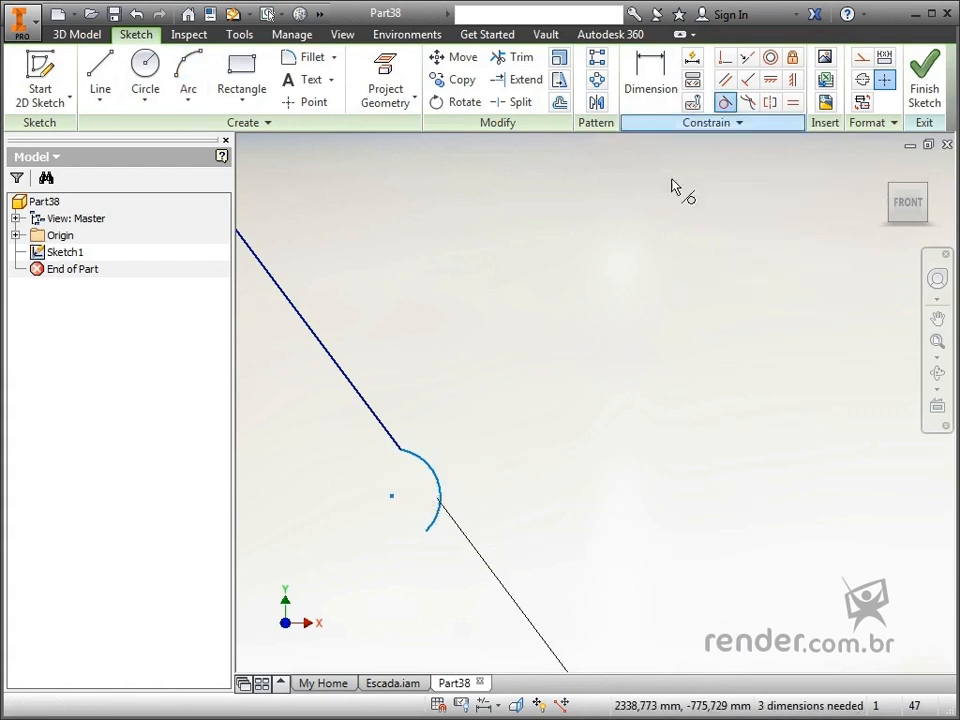
{"action": "left_click", "coordinate": [428, 474]}
{"action": "left_click", "coordinate": [394, 444]}
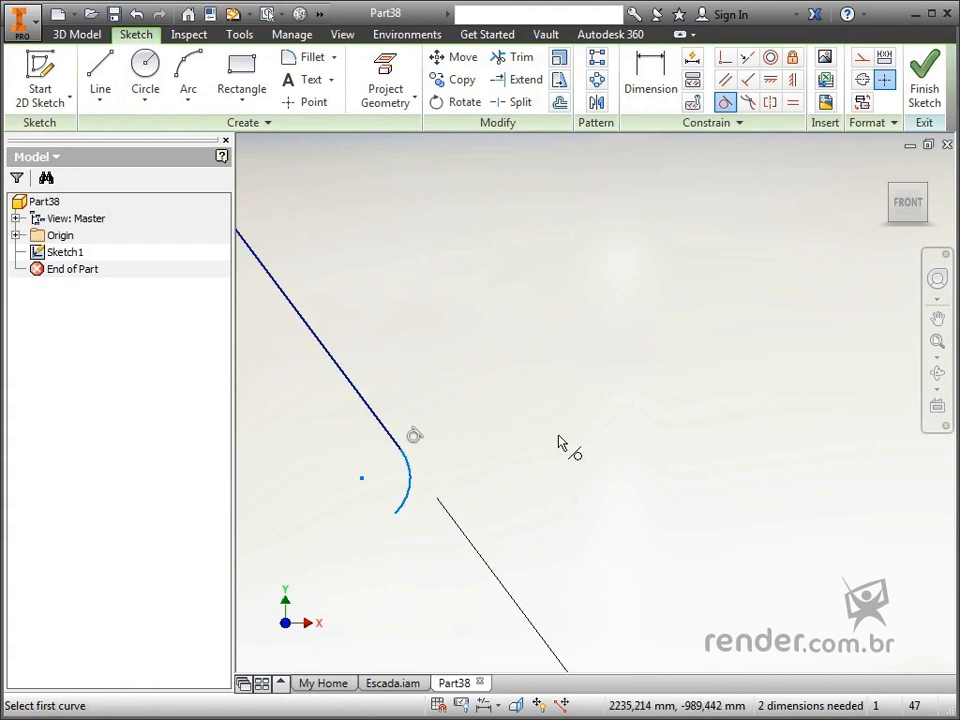
{"action": "key", "text": "Escape"}
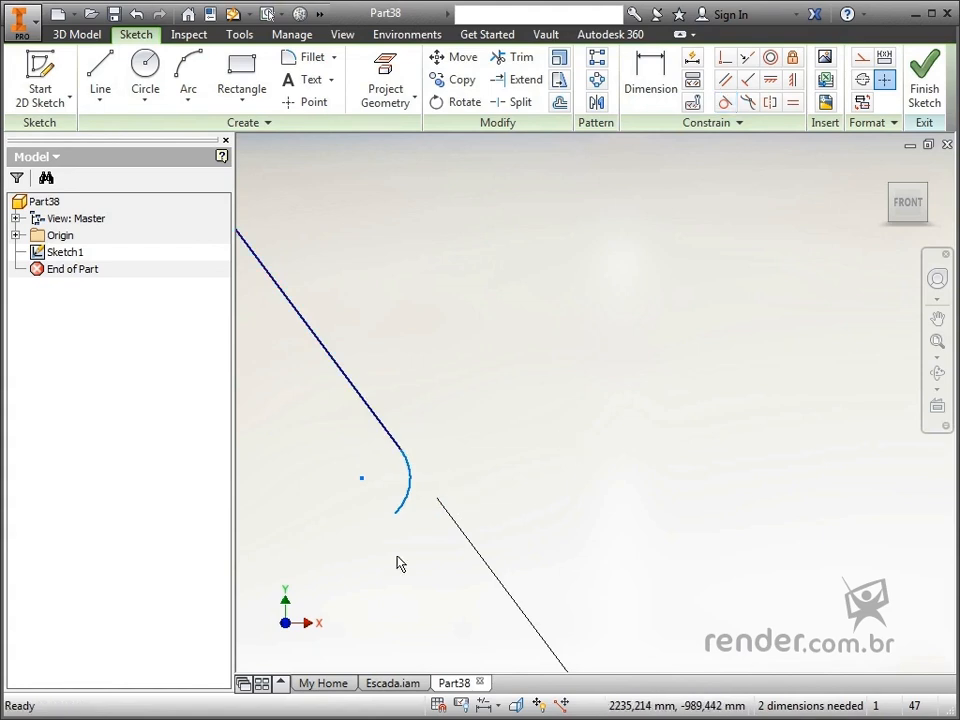
Align the lower arc's two endpoints vertically with a Vertical constraint.
{"action": "left_click", "coordinate": [793, 79]}
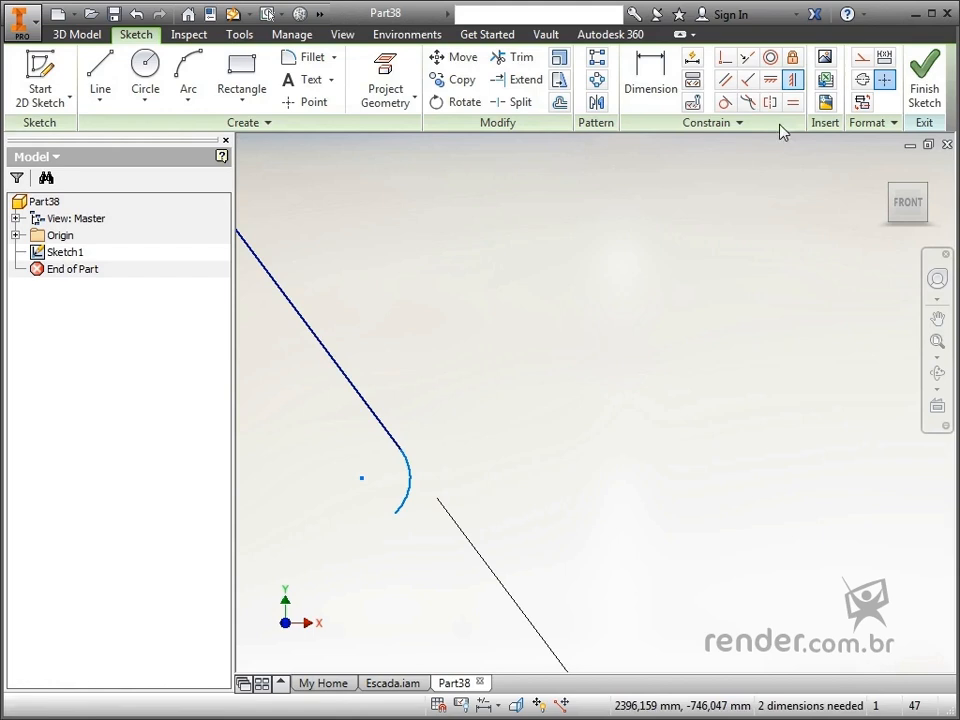
{"action": "left_click", "coordinate": [396, 514]}
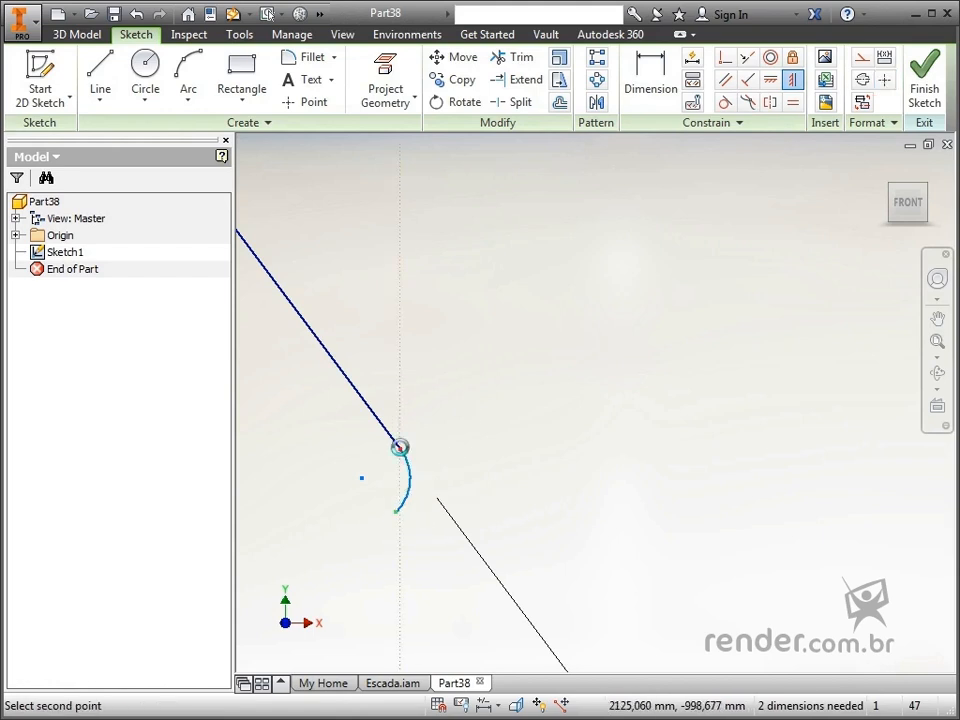
{"action": "left_click", "coordinate": [403, 454]}
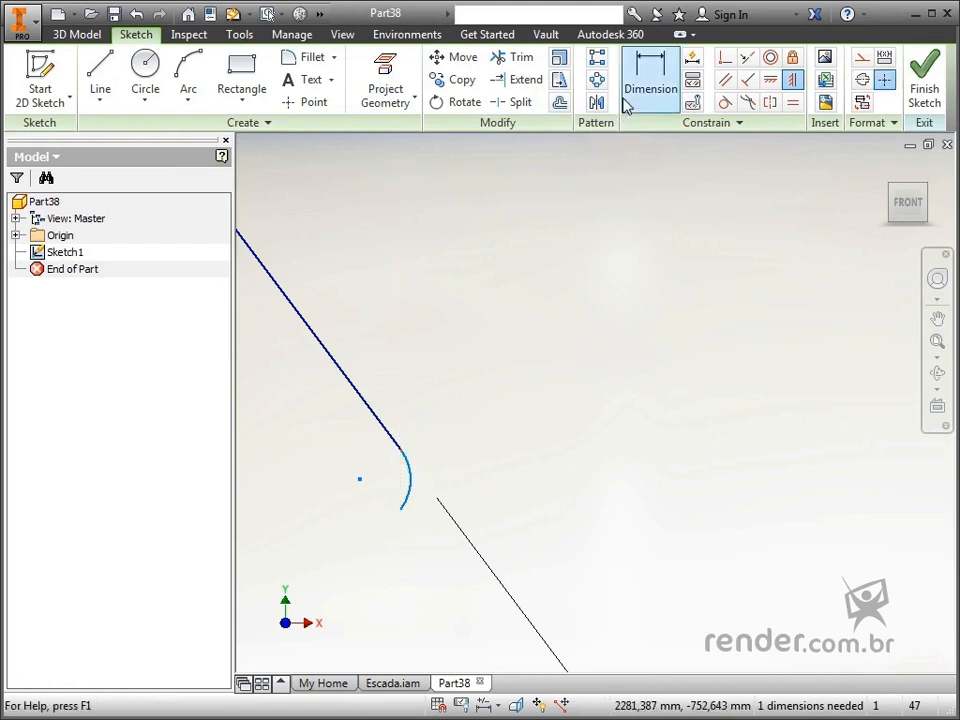
Set the radius of the arc at the handrail's lower end to 100 mm.
{"action": "left_click", "coordinate": [651, 82]}
{"action": "left_click", "coordinate": [412, 488]}
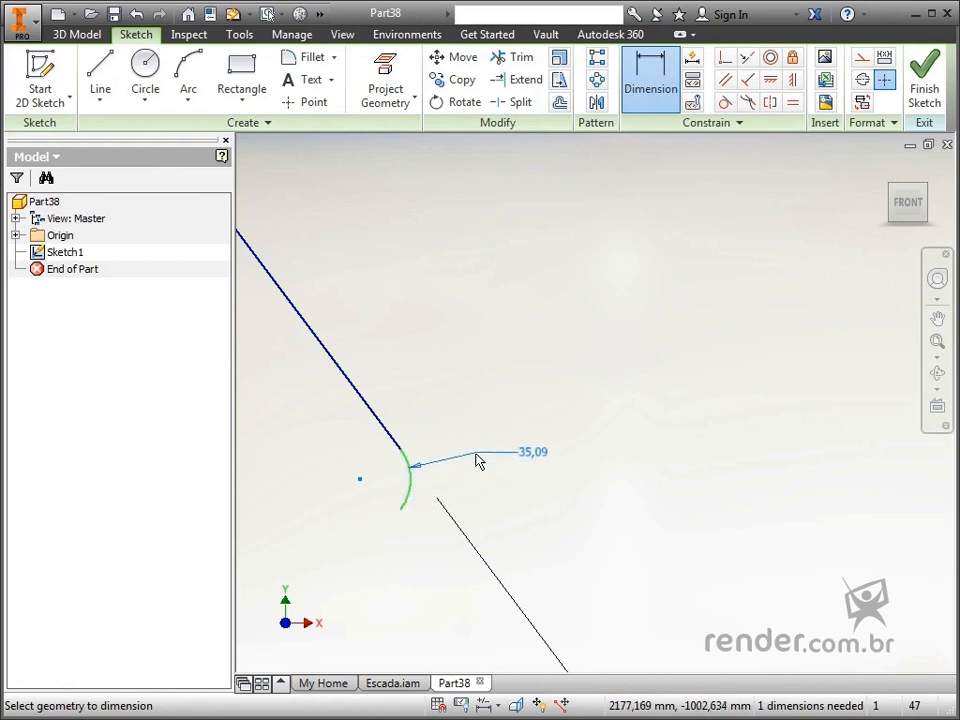
{"action": "left_click", "coordinate": [480, 460]}
{"action": "type", "text": "1"}
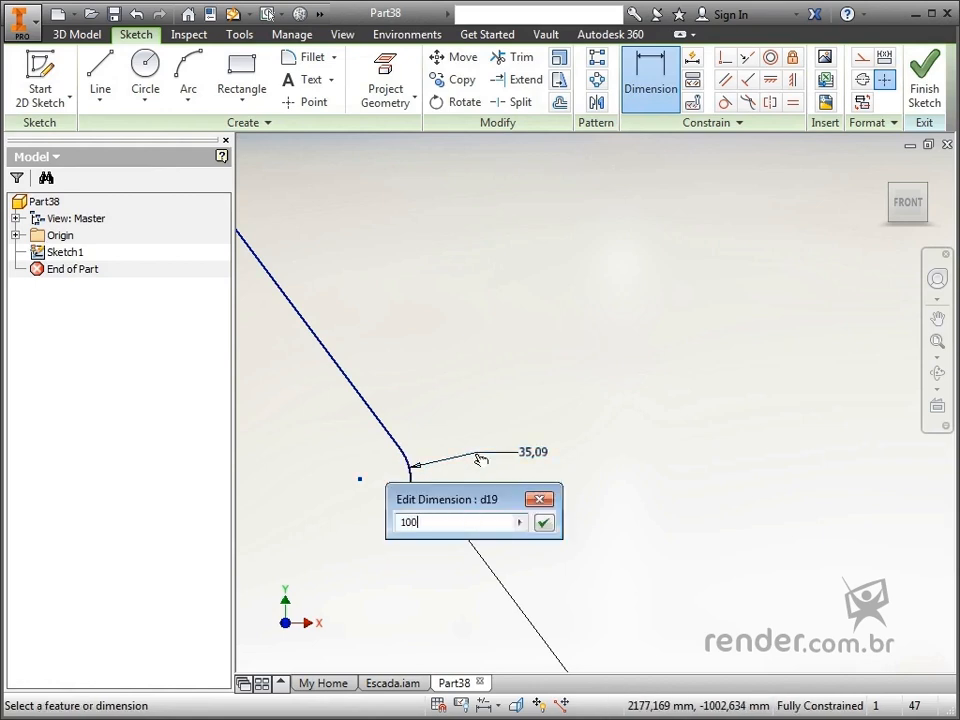
{"action": "type", "text": "00"}
{"action": "key", "text": "Return"}
{"action": "scroll", "coordinate": [482, 462], "scroll_direction": "down", "scroll_amount": 5}
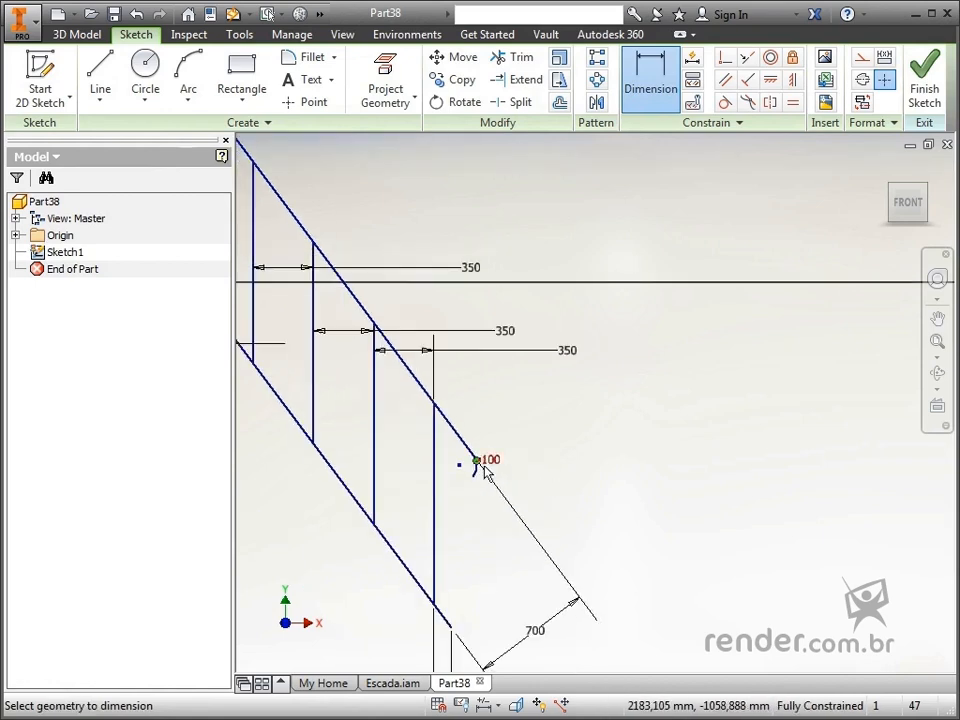
Fit the whole railing profile in view and finish the sketch.
{"action": "middle_click", "coordinate": [501, 503]}
{"action": "middle_click", "coordinate": [501, 503]}
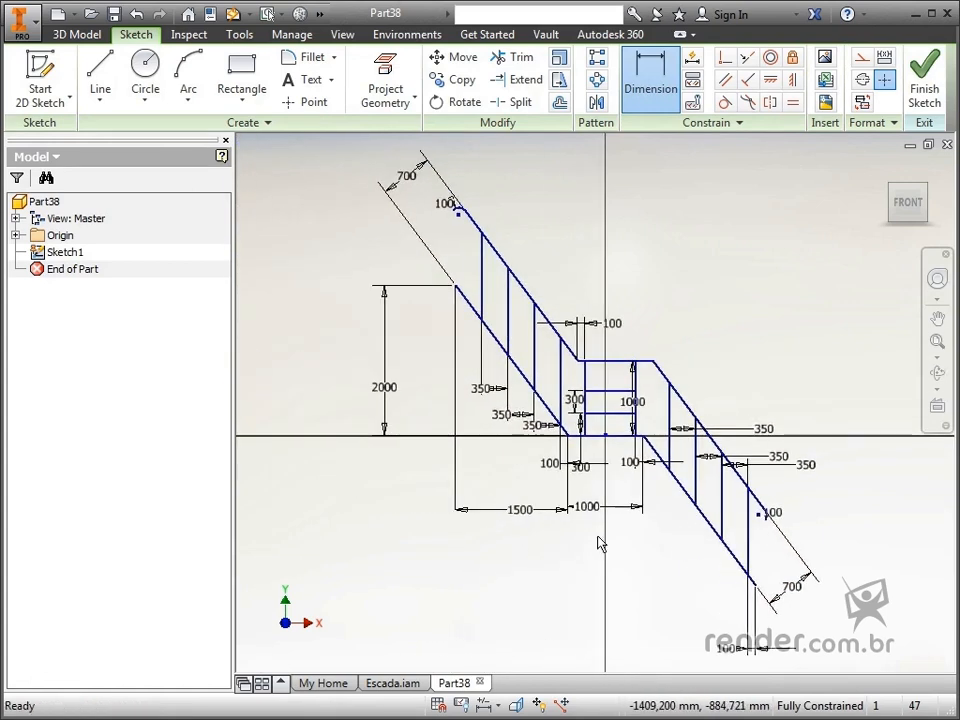
{"action": "left_click", "coordinate": [914, 107]}
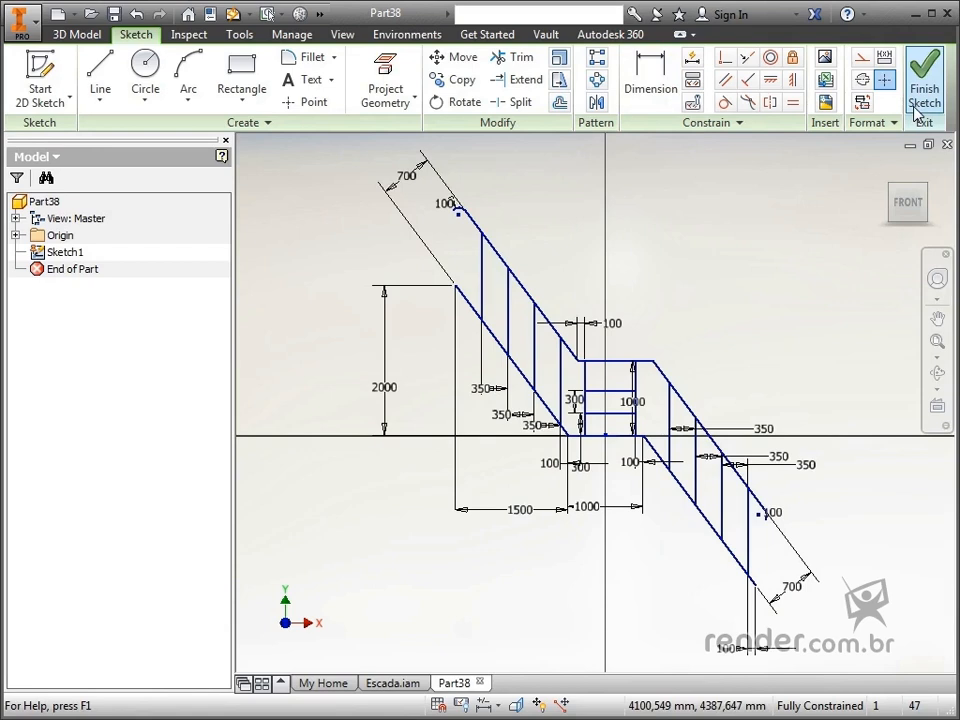
{"action": "left_click", "coordinate": [916, 110]}
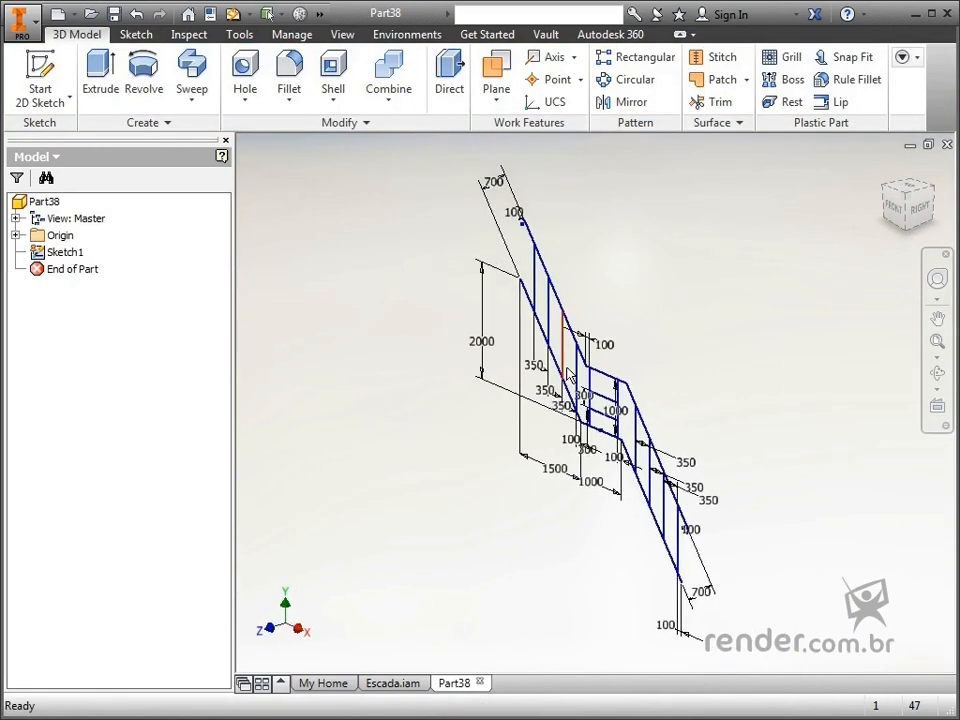
Create a work plane offset -1200 mm from the origin's XY Plane.
{"action": "left_click", "coordinate": [496, 72]}
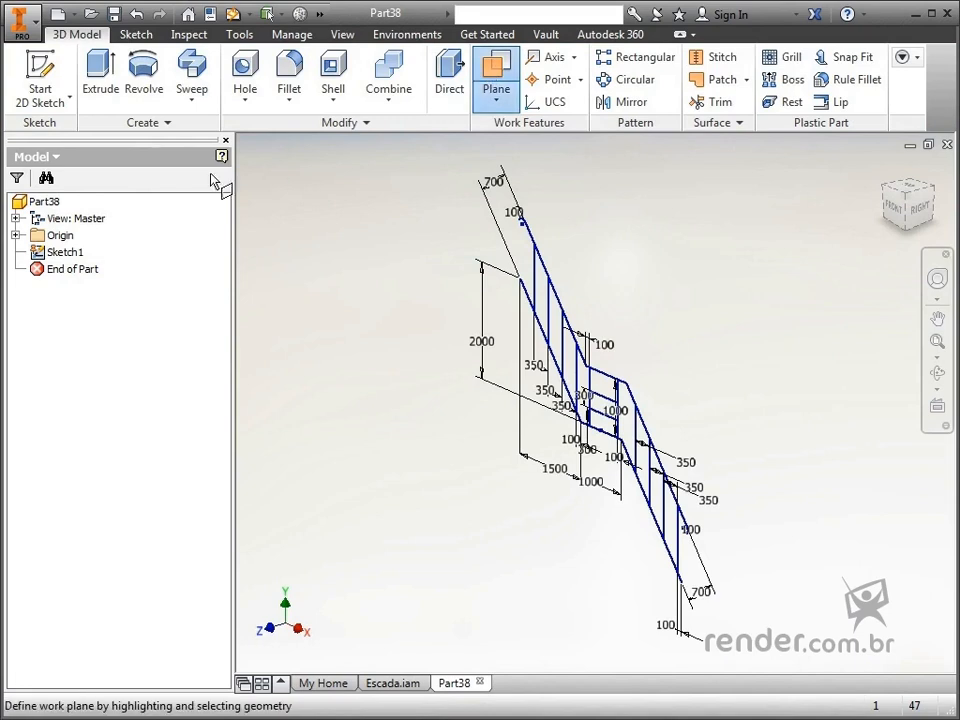
{"action": "left_click", "coordinate": [15, 235]}
{"action": "left_click", "coordinate": [80, 286]}
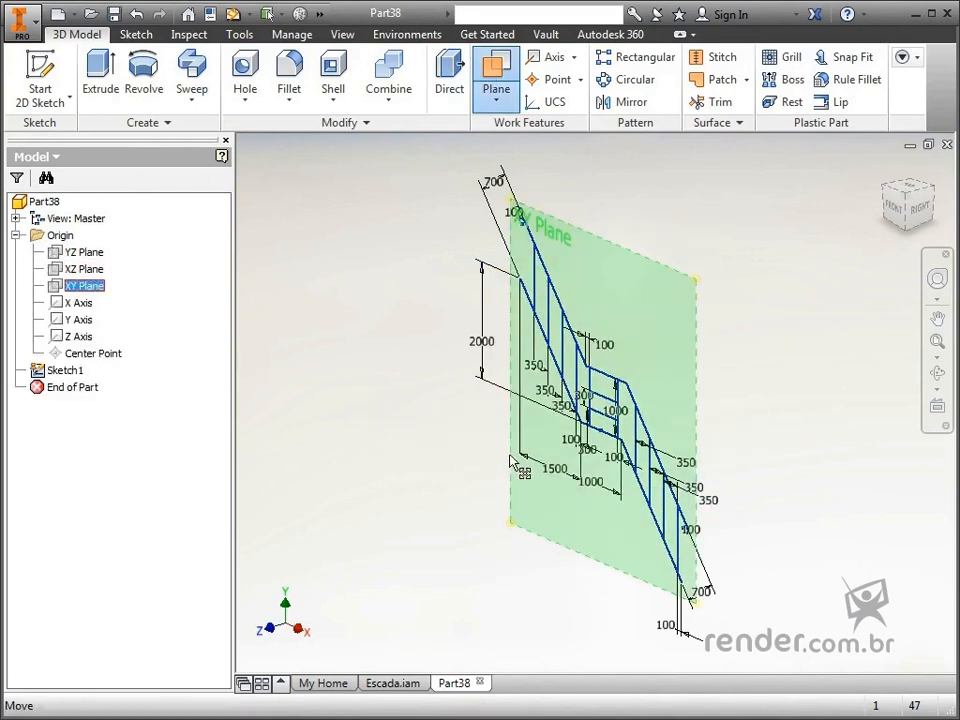
{"action": "left_click_drag", "start_coordinate": [510, 462], "coordinate": [533, 452]}
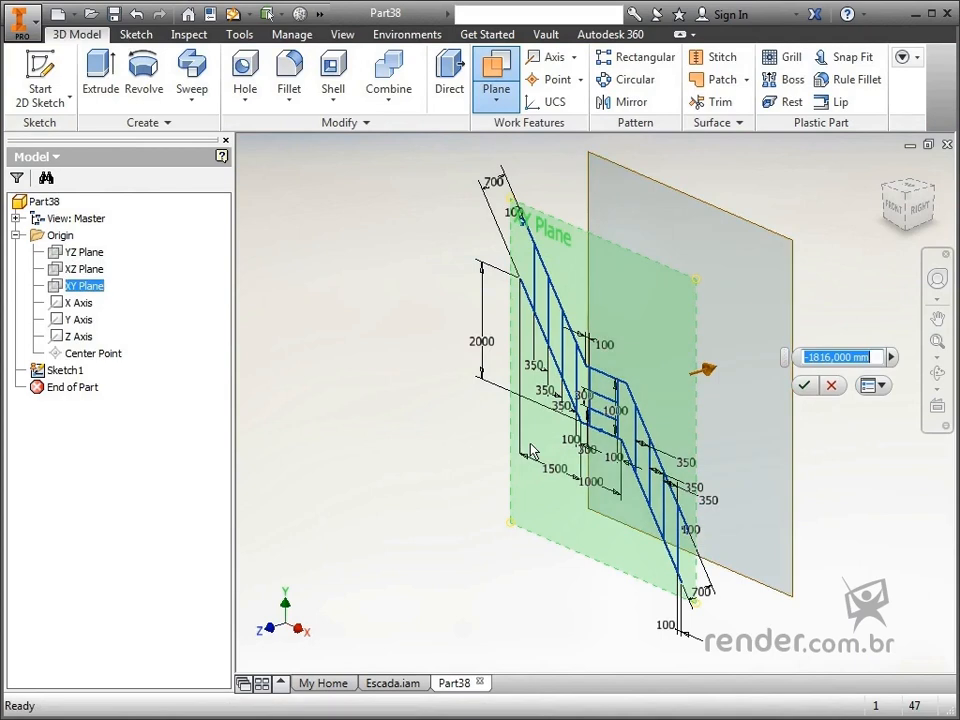
{"action": "type", "text": "-1200"}
{"action": "key", "text": "Return"}
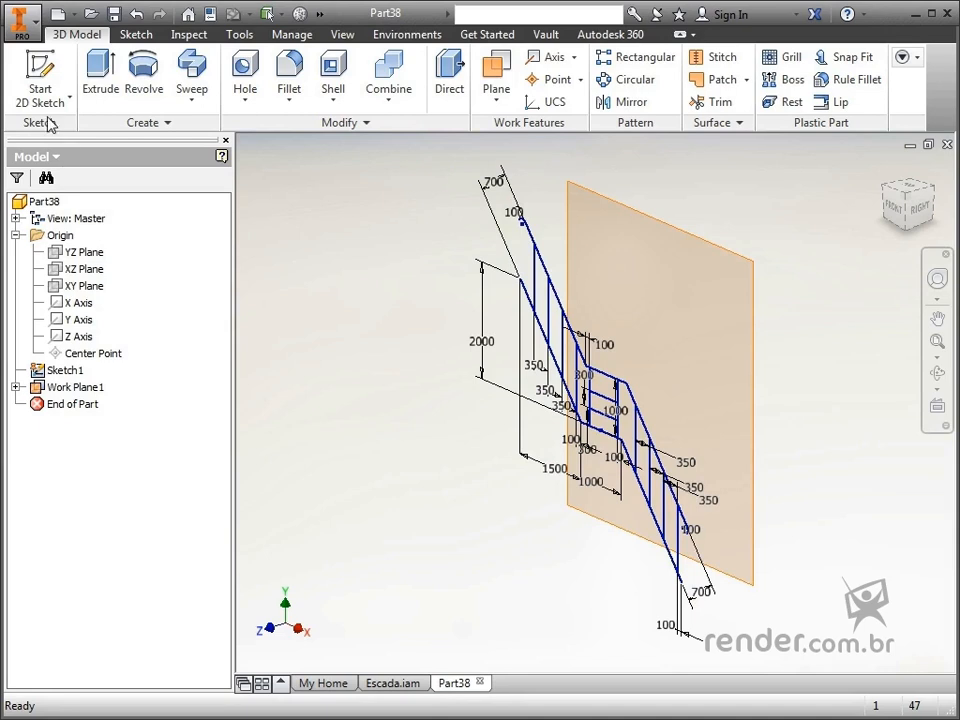
Start a new 2D sketch on the offset work plane and return to an isometric view.
{"action": "left_click", "coordinate": [40, 80]}
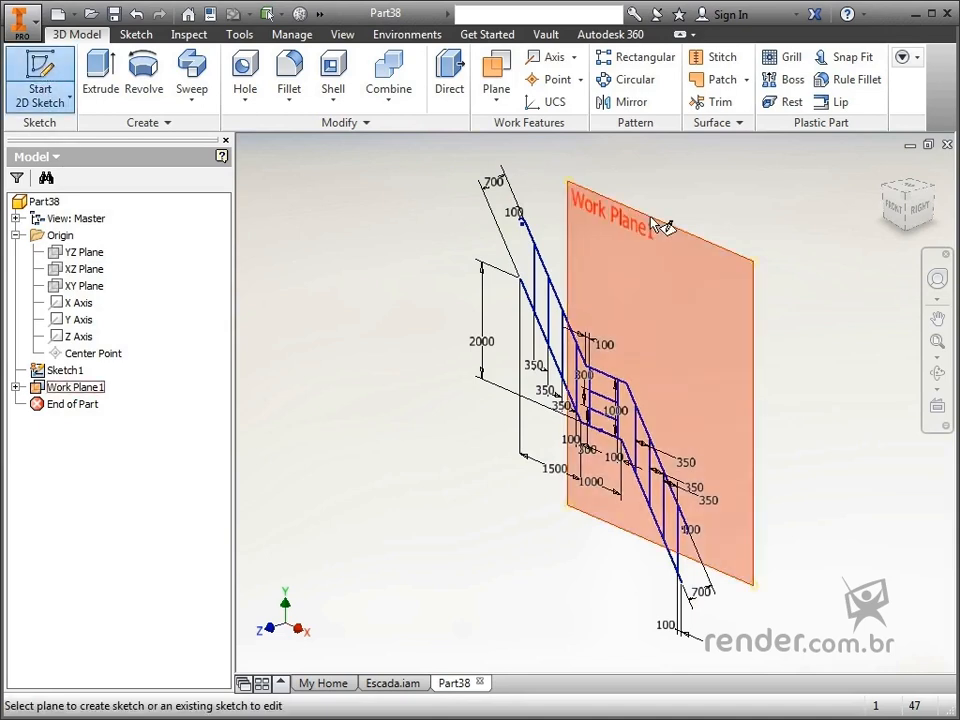
{"action": "left_click", "coordinate": [654, 222]}
{"action": "left_click", "coordinate": [926, 192]}
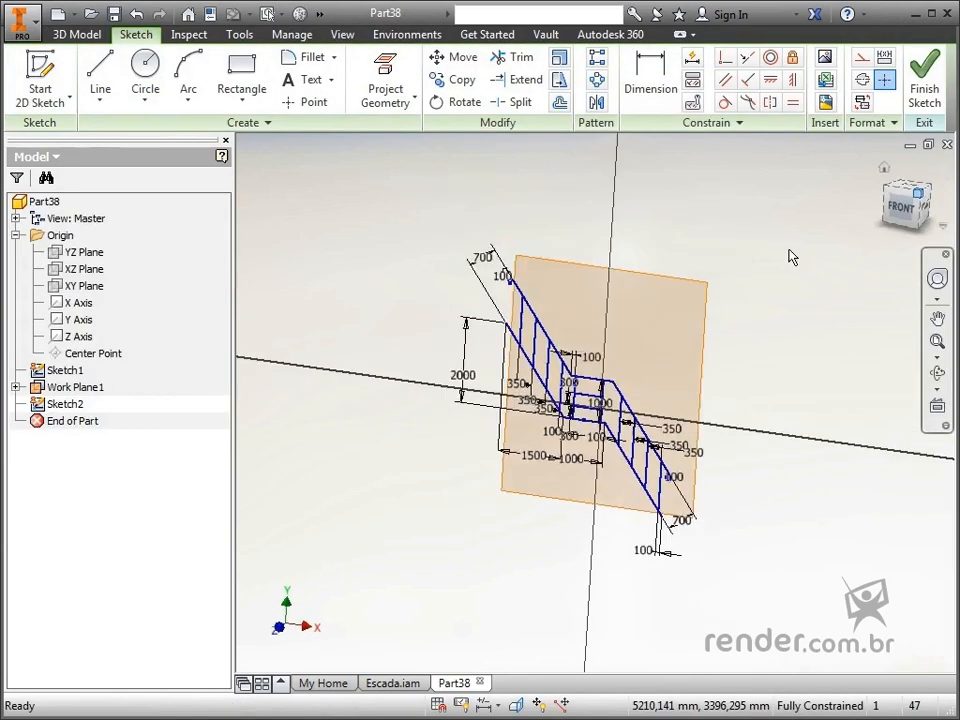
Project the upper flight's sloped rails and its first three posts from the first sketch into the new sketch.
{"action": "left_click", "coordinate": [381, 96]}
{"action": "scroll", "coordinate": [542, 262], "scroll_direction": "up", "scroll_amount": 2}
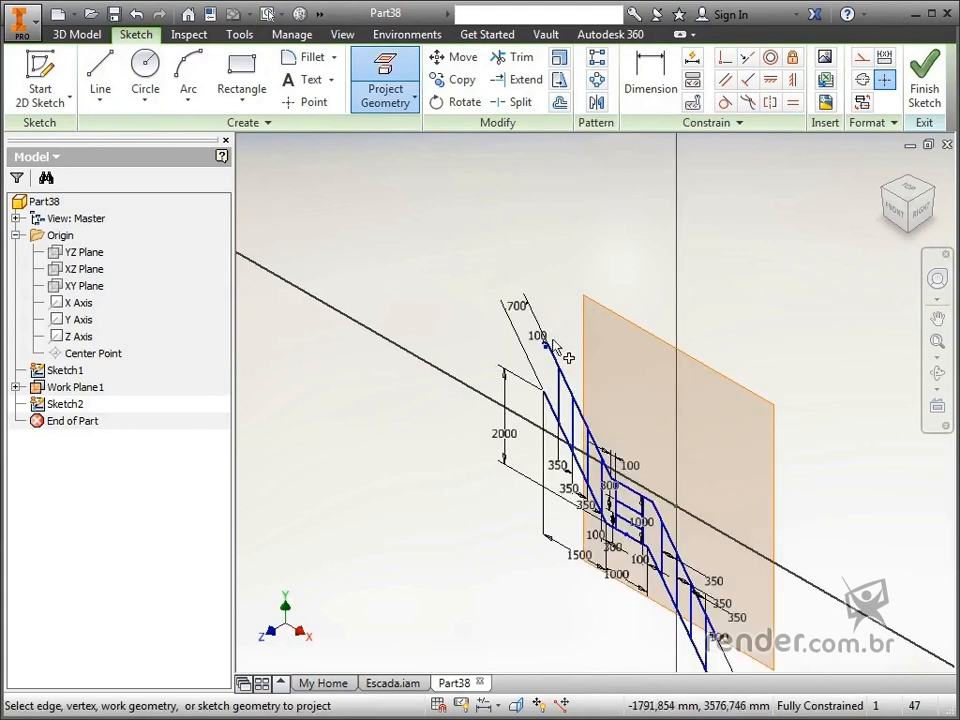
{"action": "scroll", "coordinate": [553, 316], "scroll_direction": "up", "scroll_amount": 4}
{"action": "left_click", "coordinate": [561, 374]}
{"action": "left_click", "coordinate": [586, 446]}
{"action": "left_click", "coordinate": [549, 517]}
{"action": "middle_click_drag", "start_coordinate": [535, 636], "coordinate": [472, 432]}
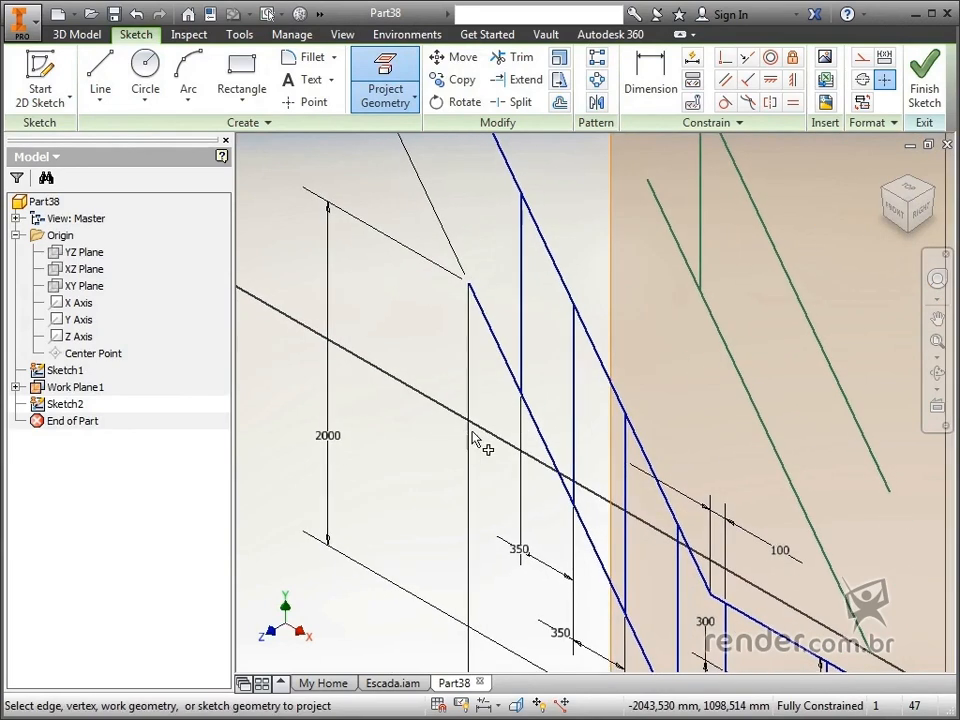
{"action": "left_click", "coordinate": [573, 387]}
{"action": "left_click", "coordinate": [626, 488]}
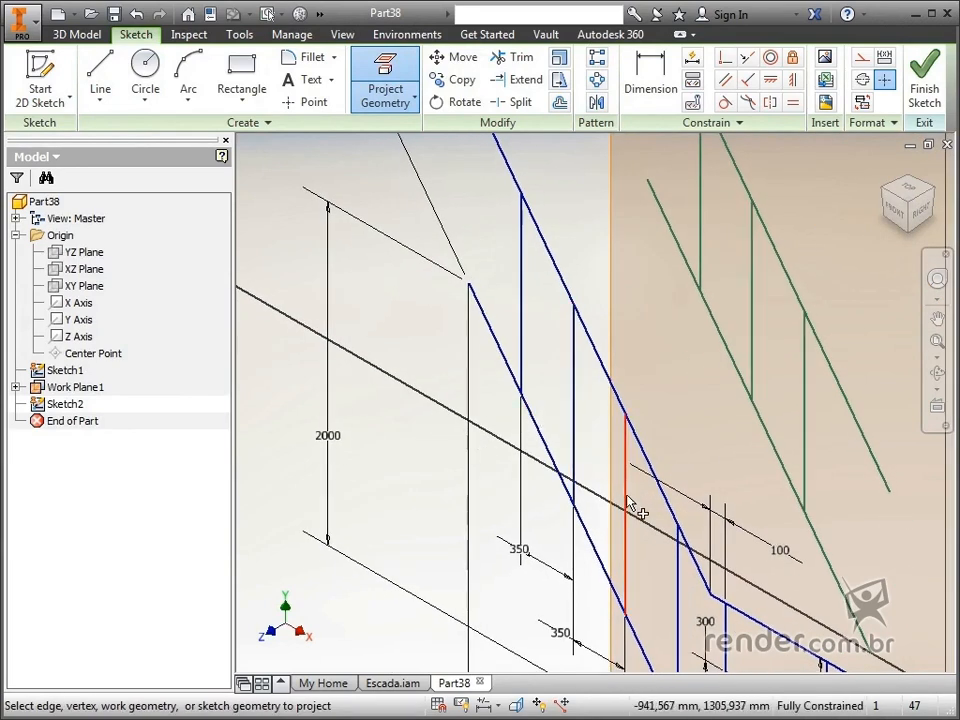
Project the upper flight's fourth post and the landing's top and bottom rails, first post and two crossbars.
{"action": "mouse_move", "coordinate": [658, 581]}
{"action": "middle_mouse_down"}
{"action": "mouse_move", "coordinate": [652, 508]}
{"action": "mouse_move", "coordinate": [590, 400]}
{"action": "middle_mouse_up"}
{"action": "left_click", "coordinate": [600, 395]}
{"action": "left_click", "coordinate": [586, 430]}
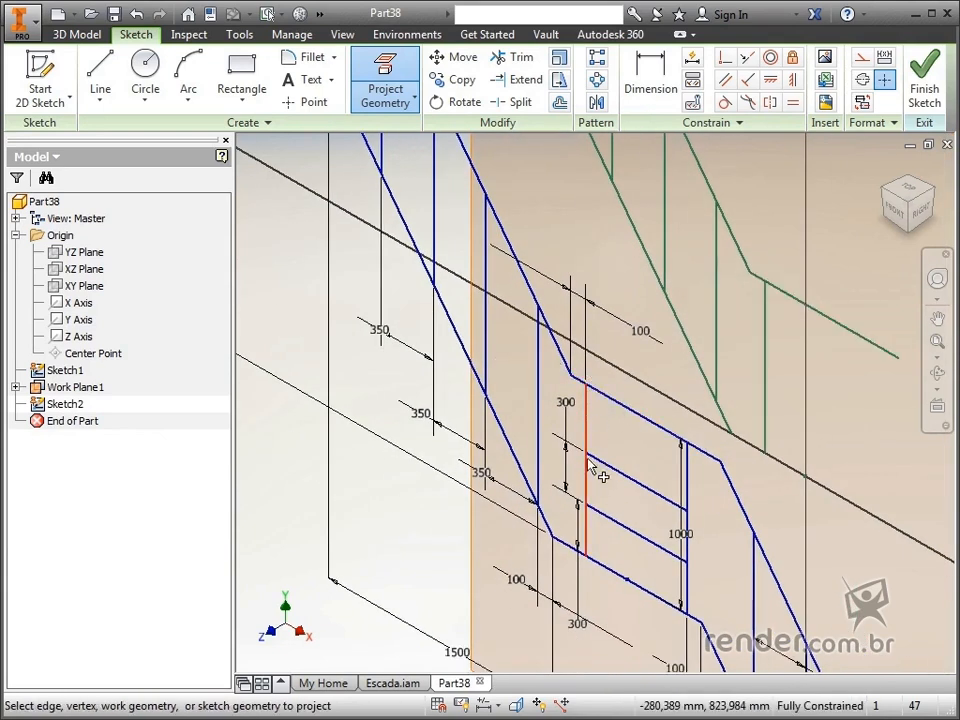
{"action": "left_click", "coordinate": [565, 556]}
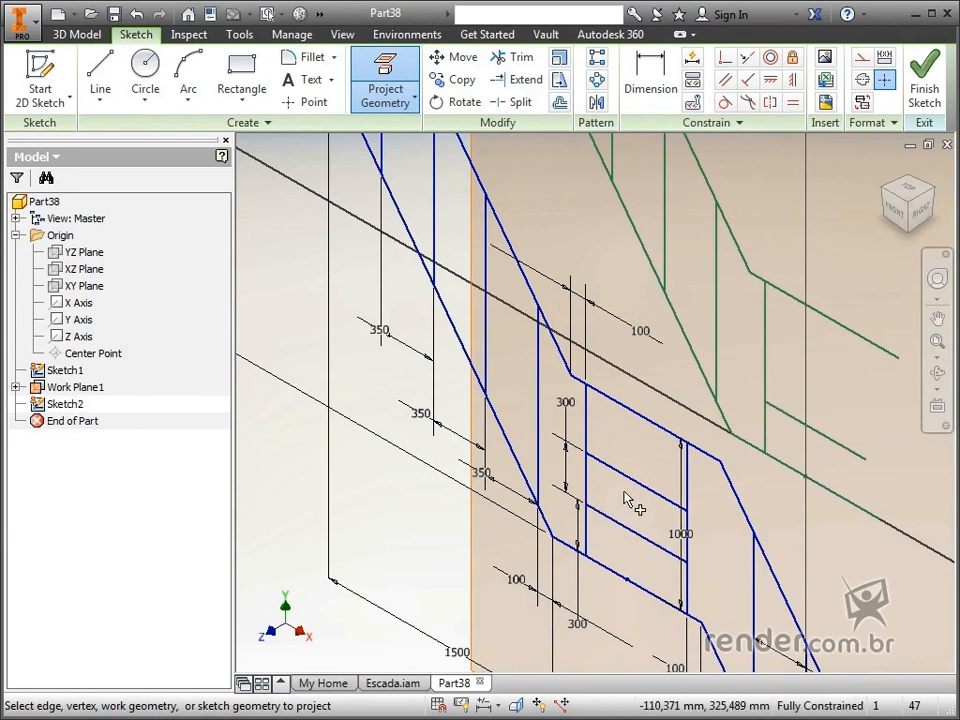
{"action": "left_click", "coordinate": [632, 484]}
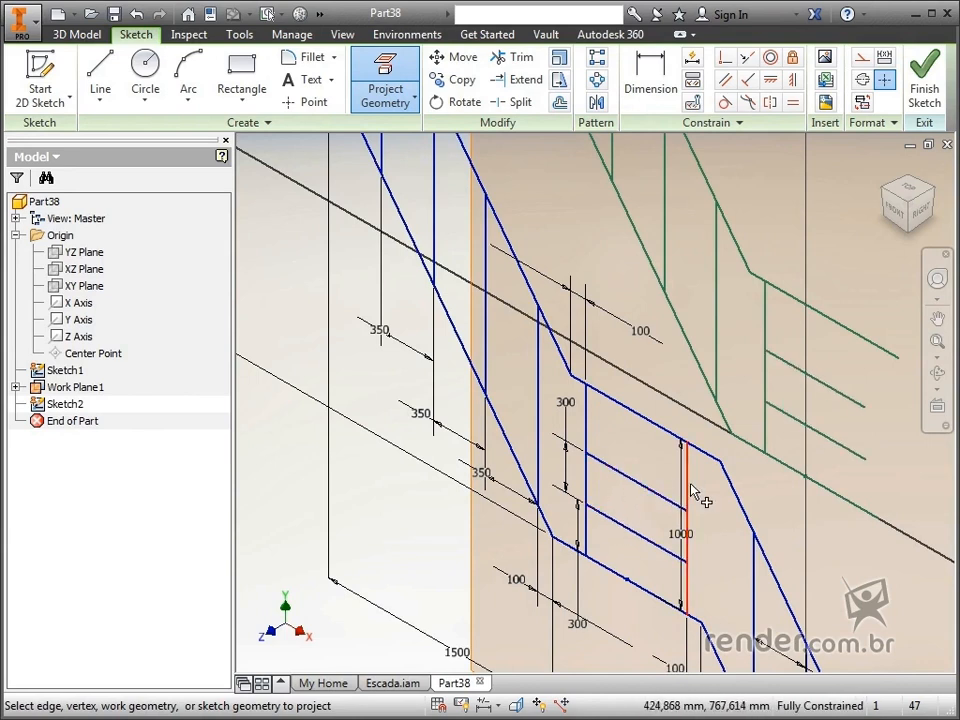
Project the landing's second post and the lower flight's sloped rails, four posts and handrail end arc.
{"action": "mouse_move", "coordinate": [649, 549]}
{"action": "middle_mouse_down"}
{"action": "mouse_move", "coordinate": [497, 353]}
{"action": "mouse_move", "coordinate": [442, 300]}
{"action": "middle_mouse_up"}
{"action": "left_click", "coordinate": [545, 403]}
{"action": "left_click", "coordinate": [590, 488]}
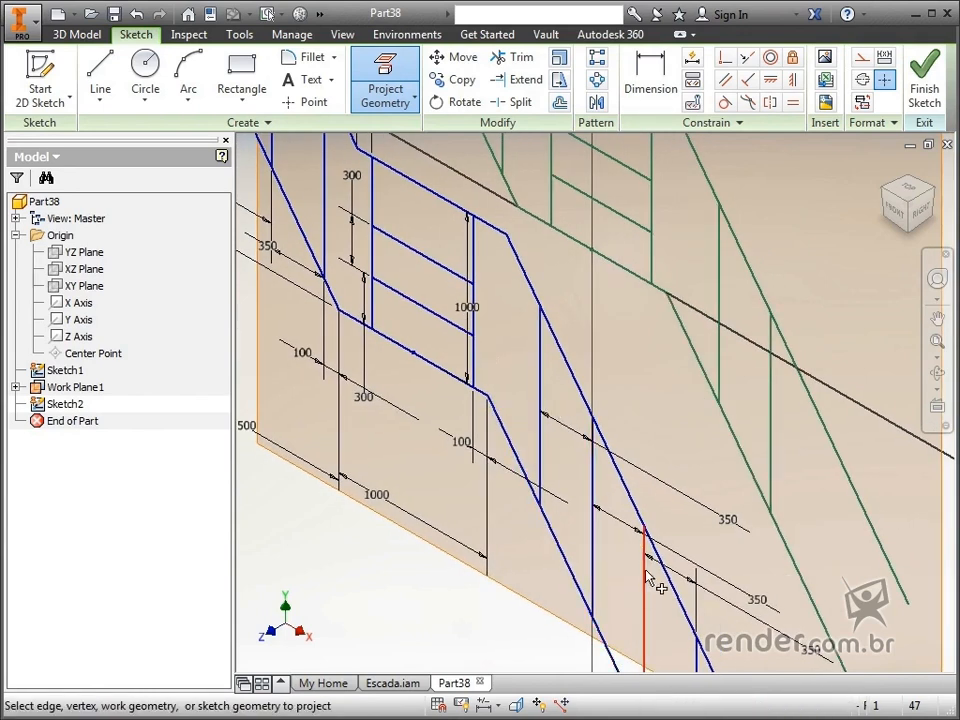
{"action": "middle_click_drag", "start_coordinate": [628, 579], "coordinate": [502, 364]}
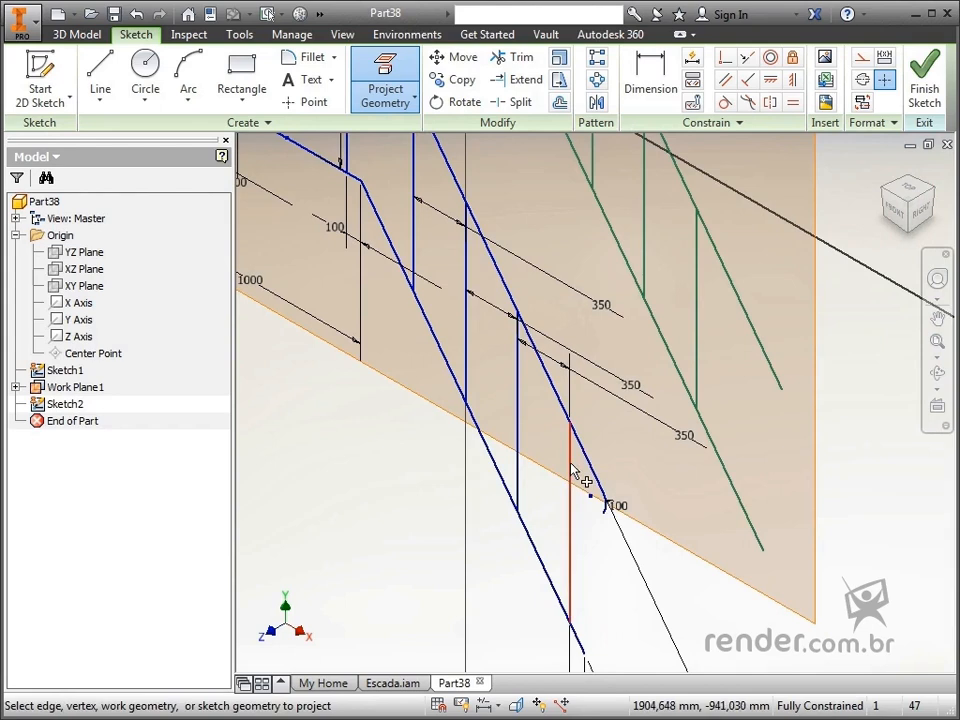
{"action": "scroll", "coordinate": [621, 512], "scroll_direction": "up", "scroll_amount": 3}
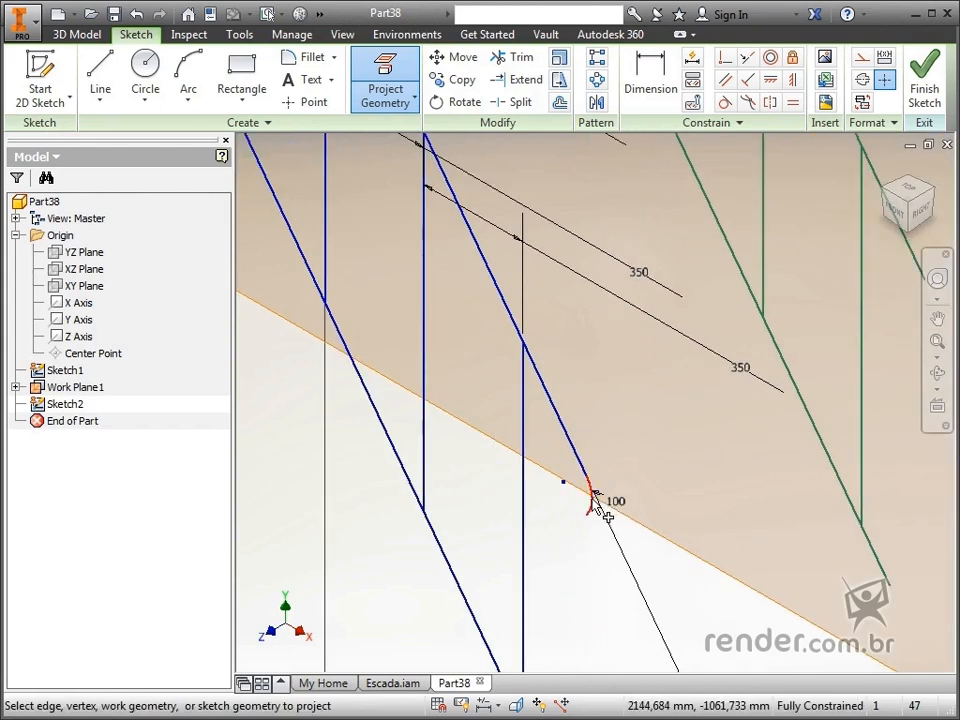
{"action": "scroll", "coordinate": [599, 509], "scroll_direction": "down", "scroll_amount": 3}
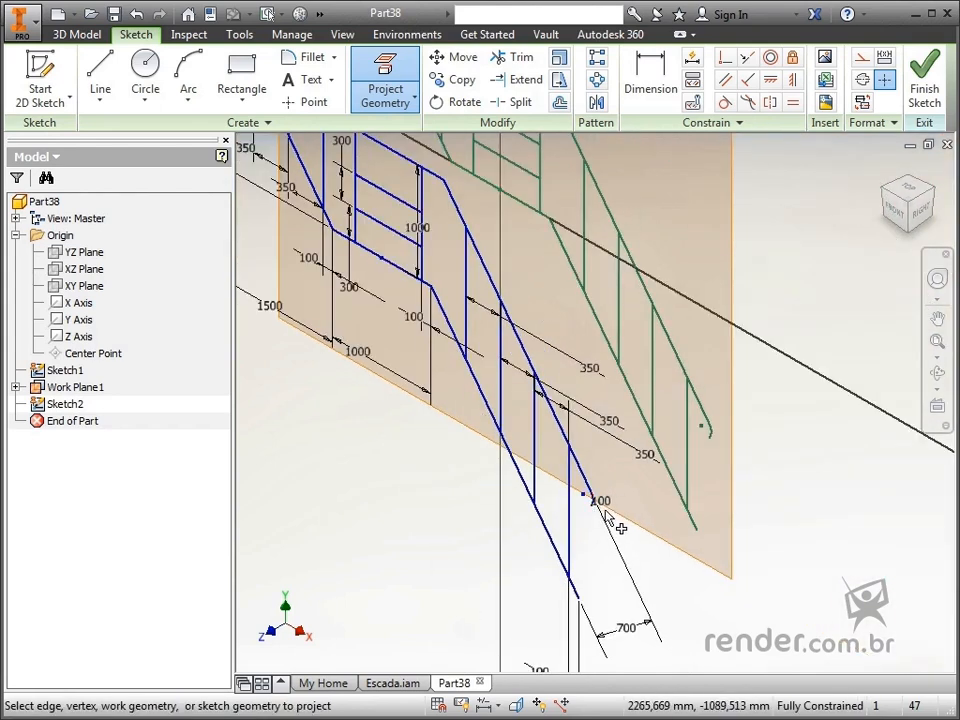
Finish the projected railing sketch and hide the offset work plane.
{"action": "key", "text": "Escape"}
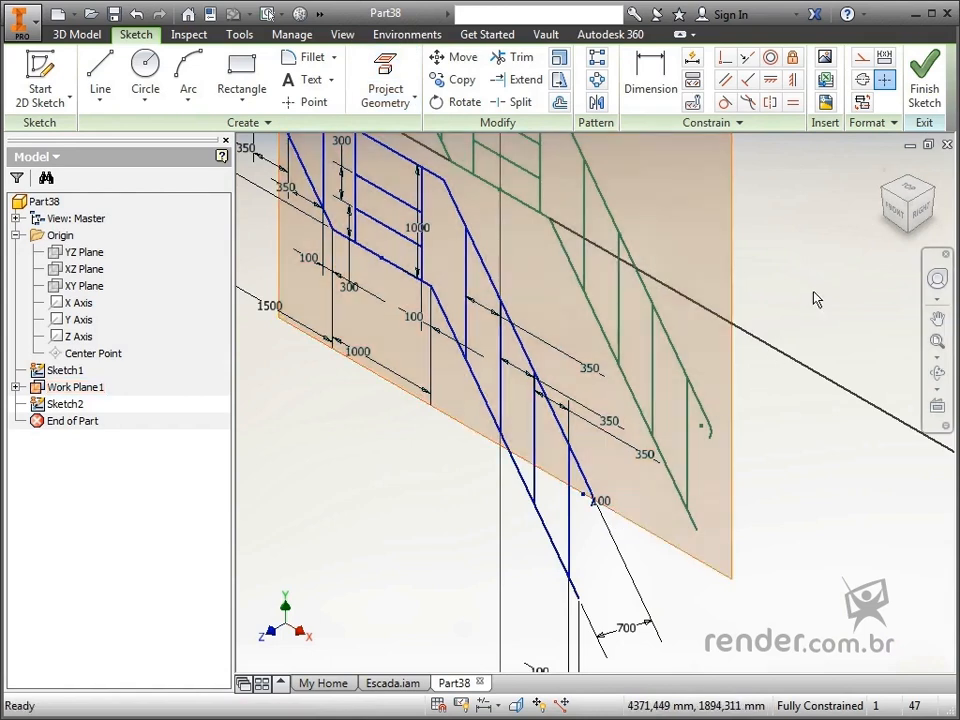
{"action": "scroll", "coordinate": [816, 298], "scroll_direction": "down", "scroll_amount": 5}
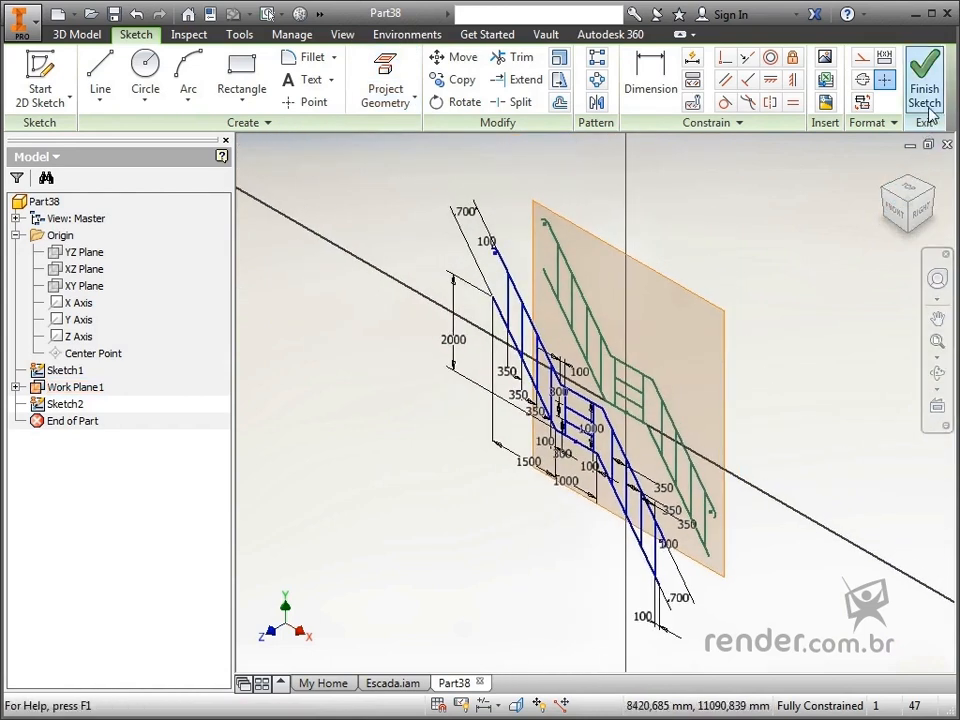
{"action": "left_click", "coordinate": [925, 110]}
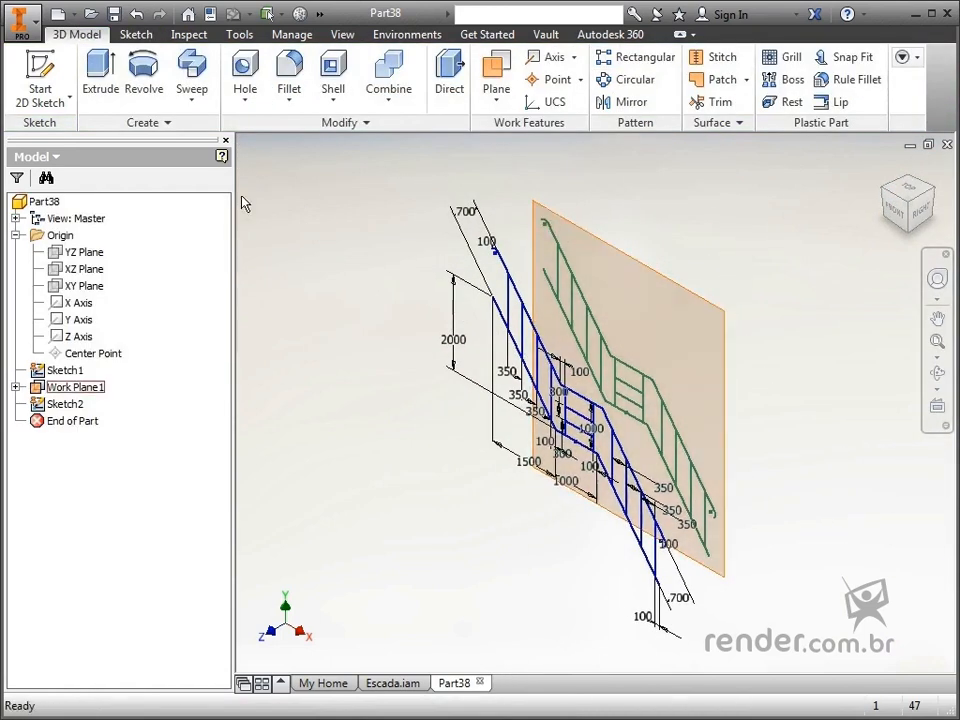
{"action": "left_click", "coordinate": [16, 236]}
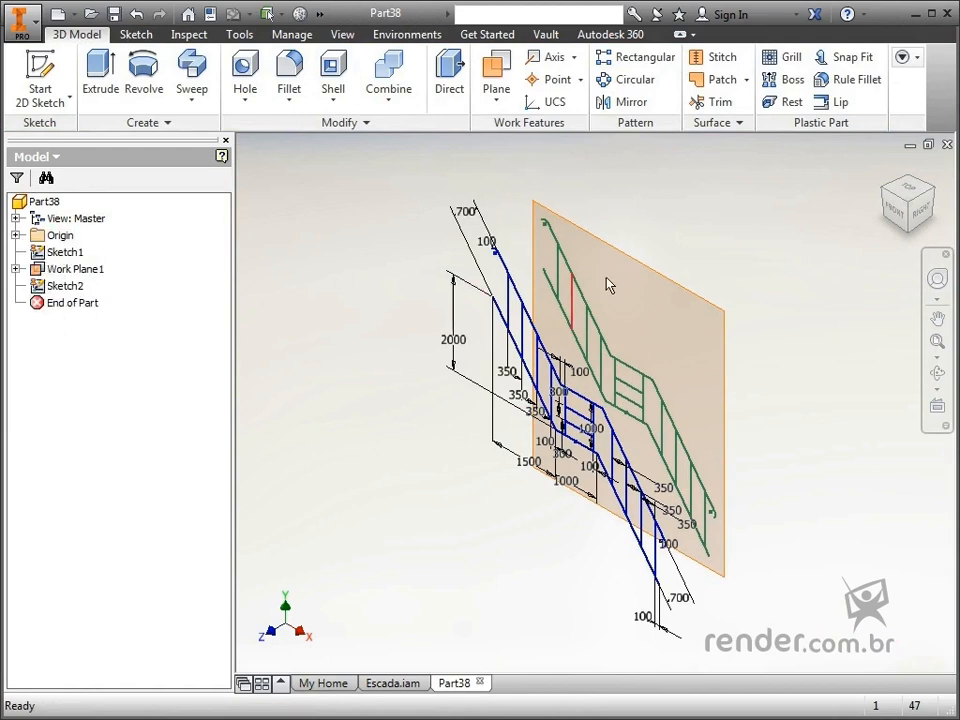
{"action": "left_click", "coordinate": [672, 282]}
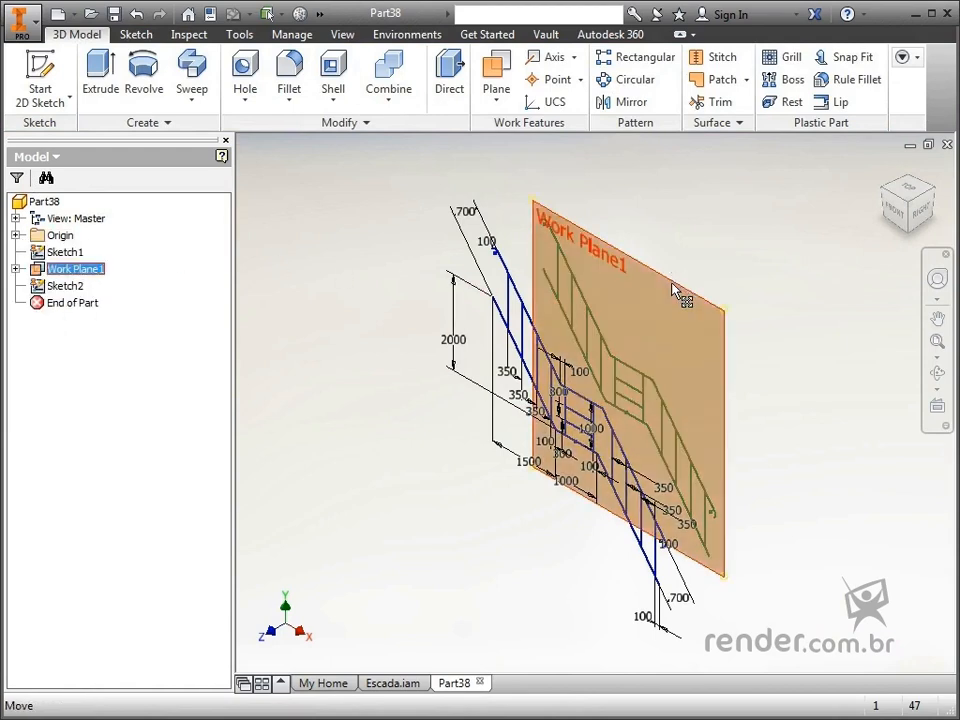
{"action": "right_click", "coordinate": [675, 290]}
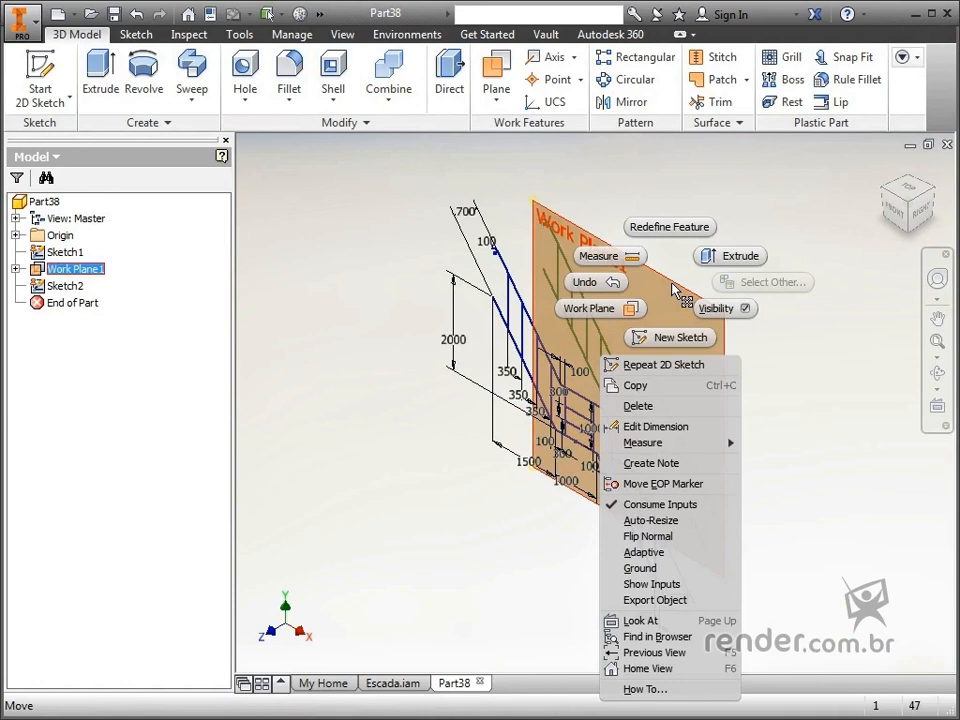
{"action": "left_click", "coordinate": [716, 309]}
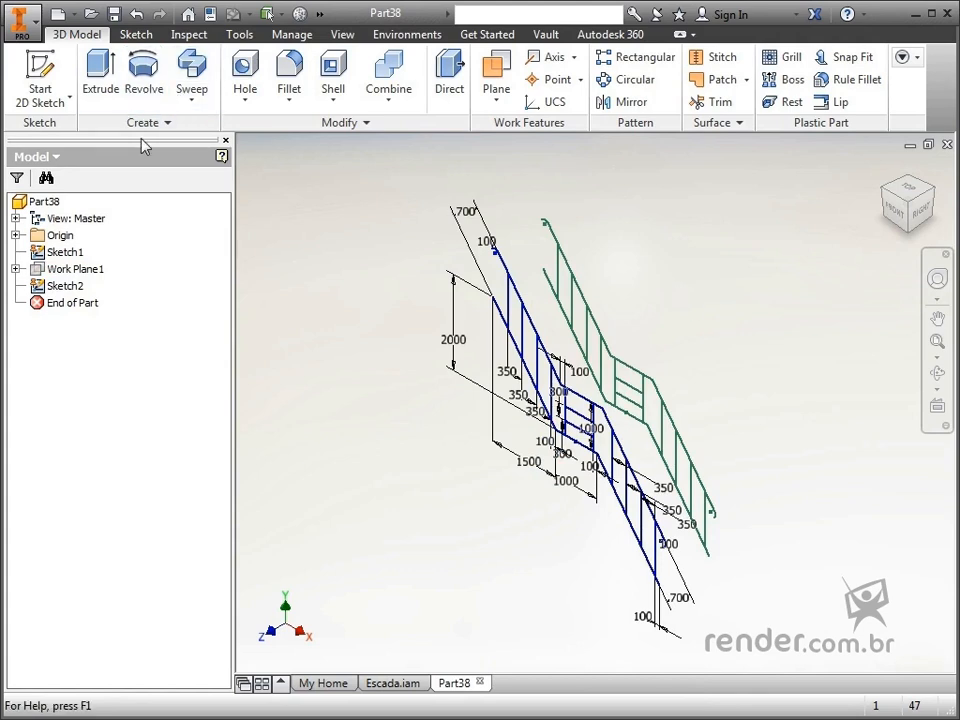
Save the part as Esqueleto in the Peças folder.
{"action": "left_click", "coordinate": [116, 16]}
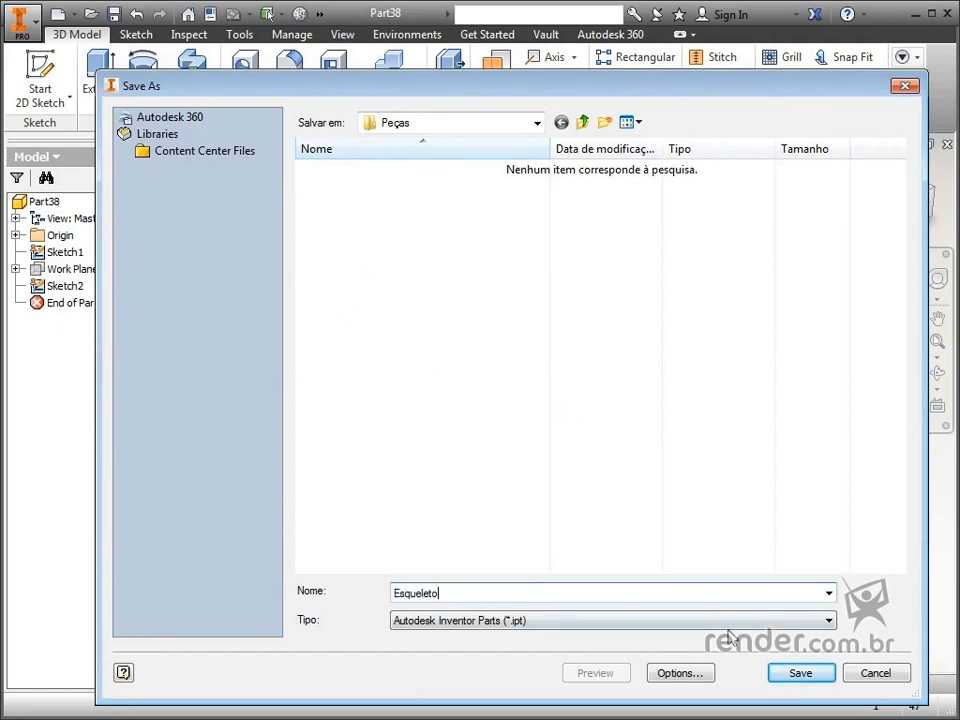
{"action": "left_click", "coordinate": [780, 679]}
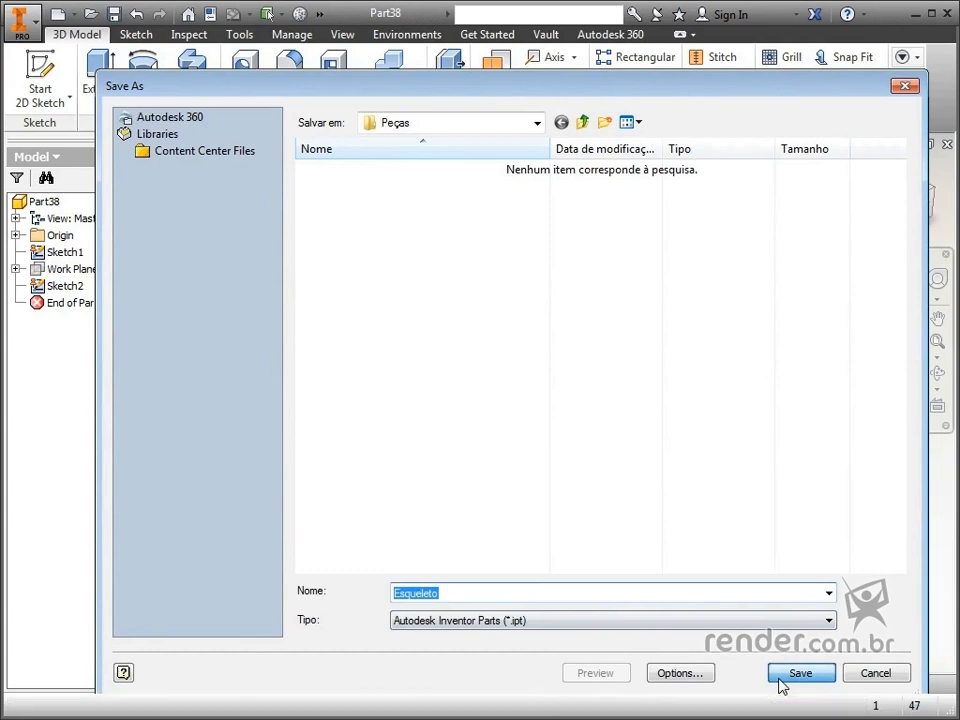
{"action": "left_click", "coordinate": [785, 677]}
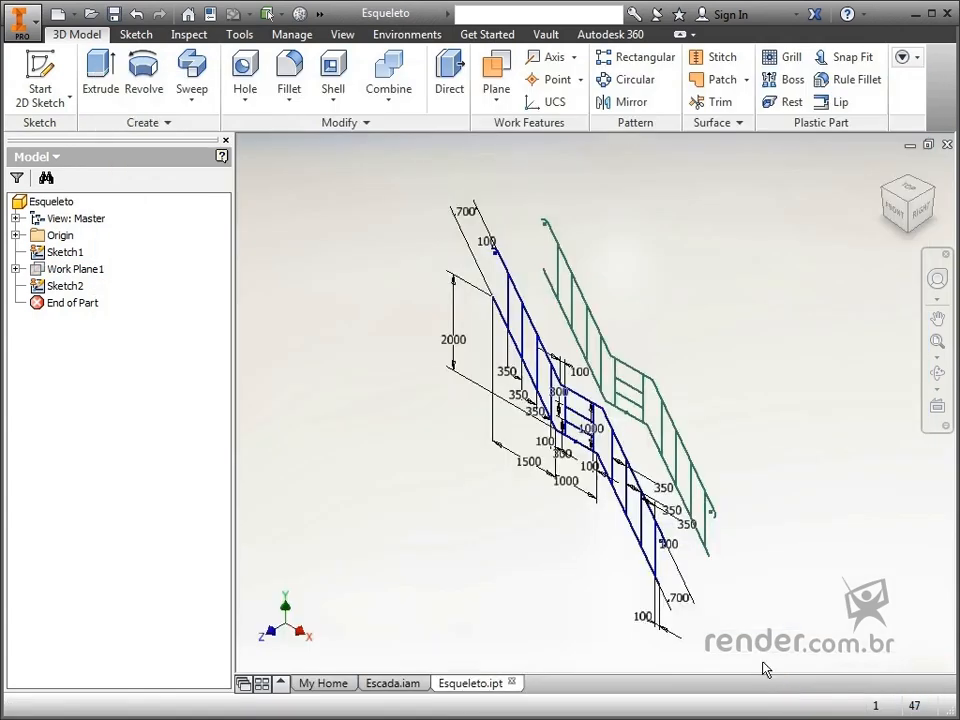
Create a new assembly from the metric Standard (mm).iam template and place one instance of the Esqueleto part in it.
{"action": "left_click", "coordinate": [58, 14]}
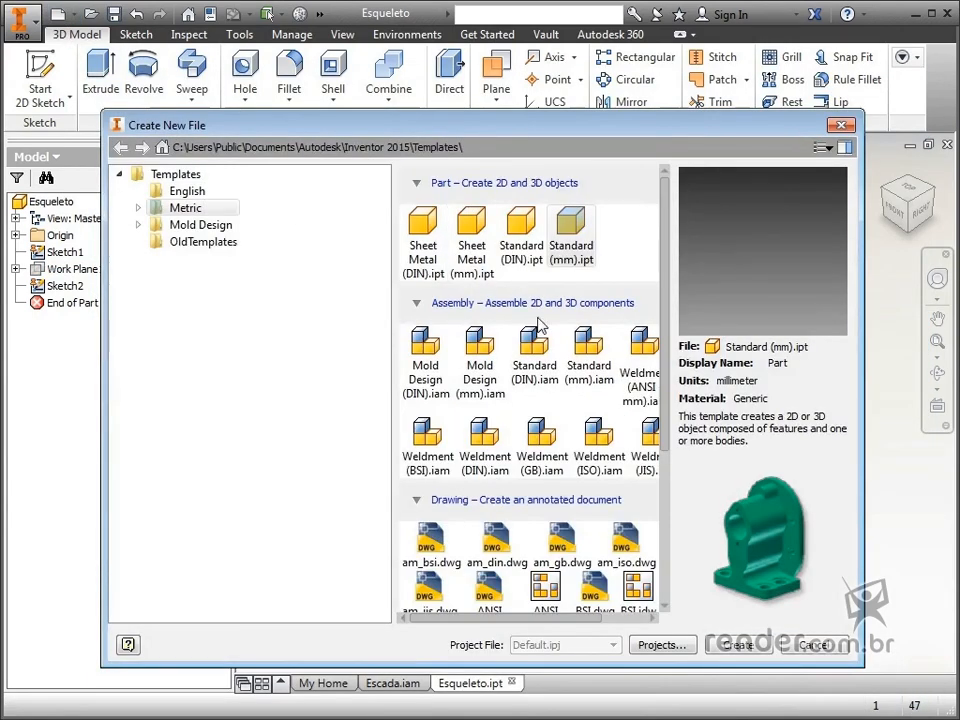
{"action": "double_click", "coordinate": [588, 352]}
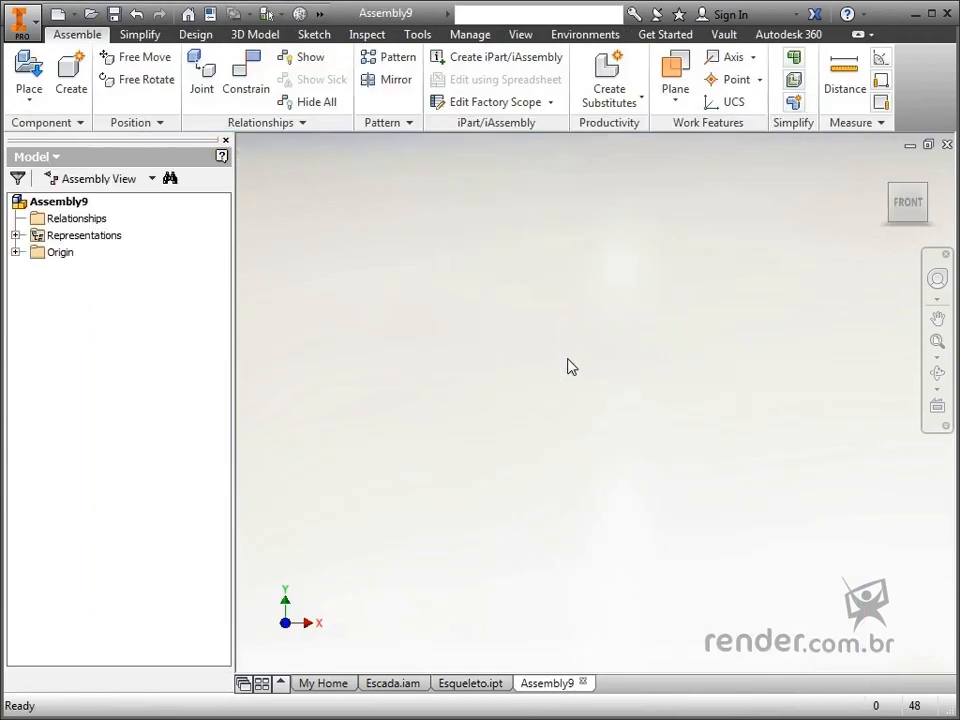
{"action": "left_click", "coordinate": [29, 75]}
{"action": "double_click", "coordinate": [314, 172]}
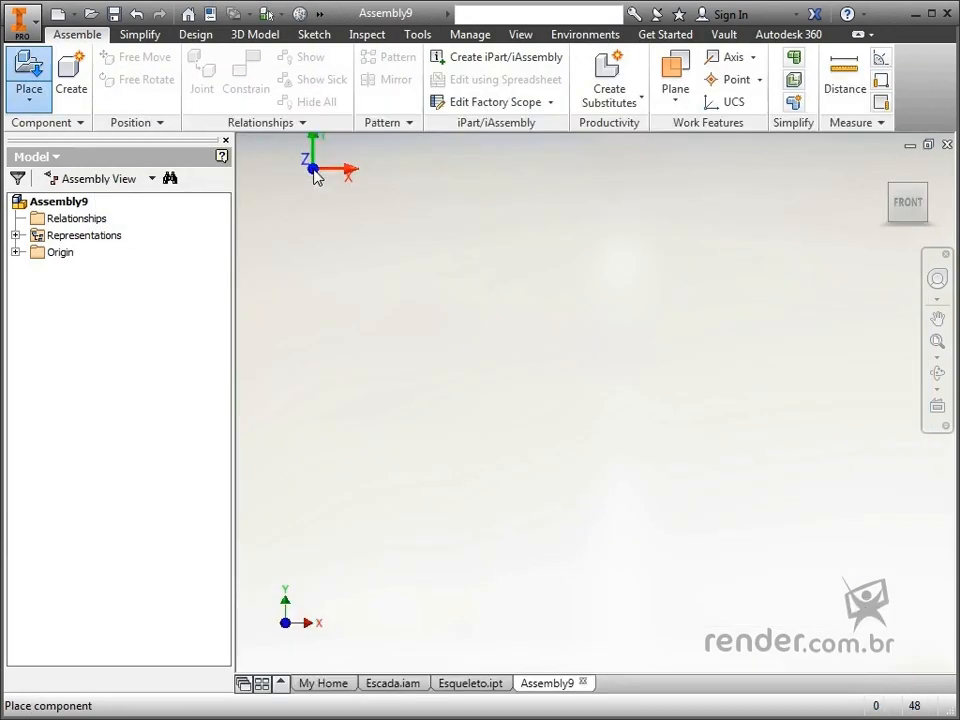
{"action": "left_click", "coordinate": [452, 355]}
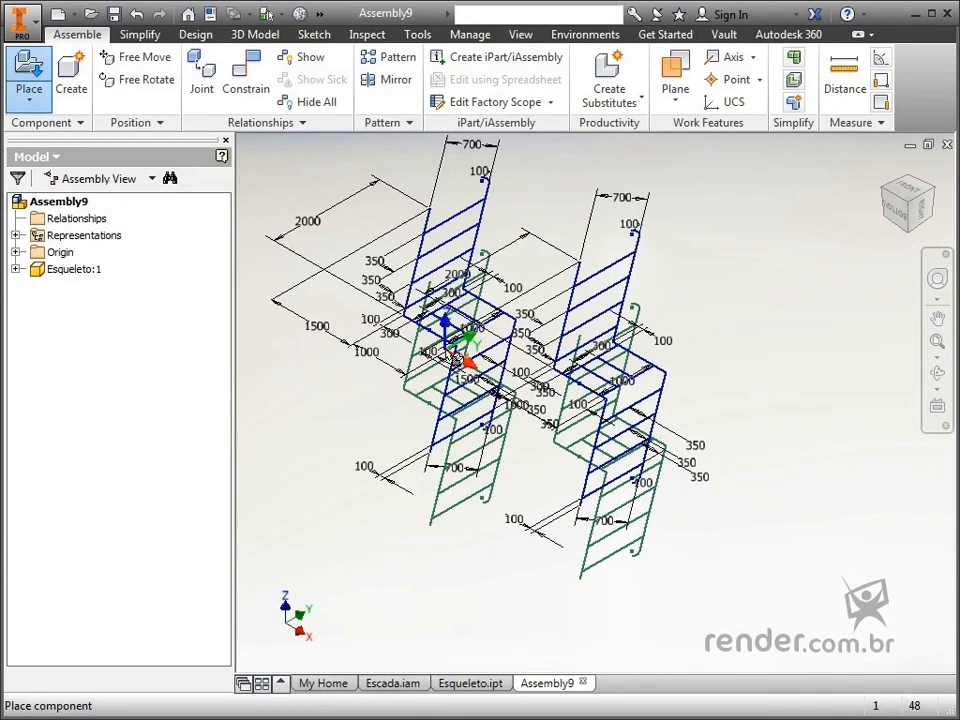
{"action": "key", "text": "Escape"}
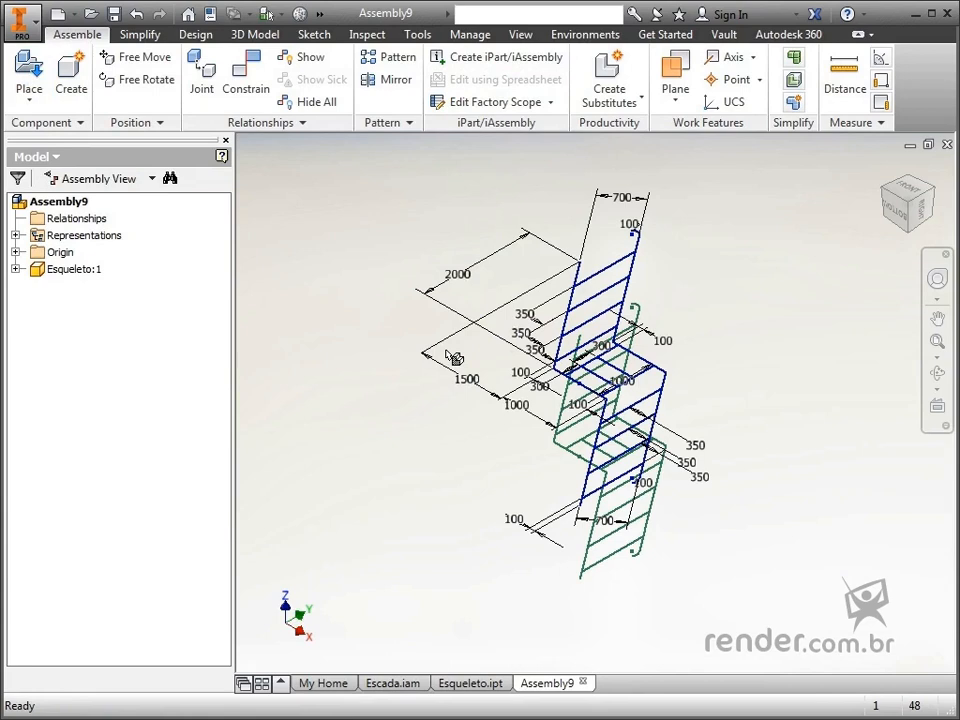
Constrain the Esqueleto's YZ plane flush with the assembly's YZ plane at zero offset.
{"action": "key", "text": "F4"}
{"action": "key", "text": "F4"}
{"action": "left_click_drag", "start_coordinate": [575, 390], "coordinate": [545, 555]}
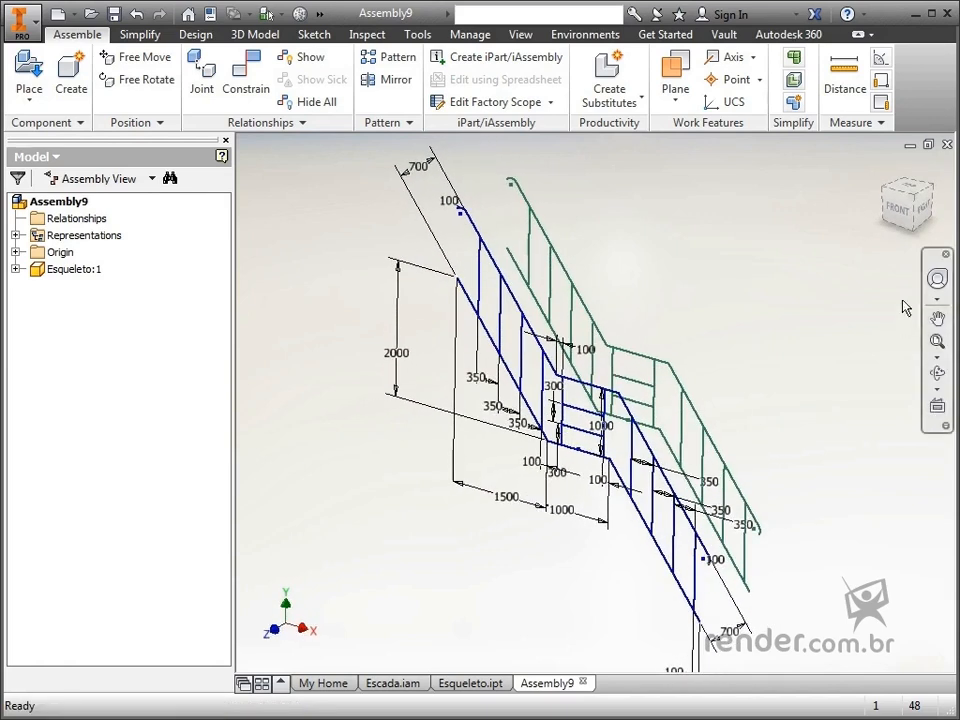
{"action": "left_click", "coordinate": [918, 200]}
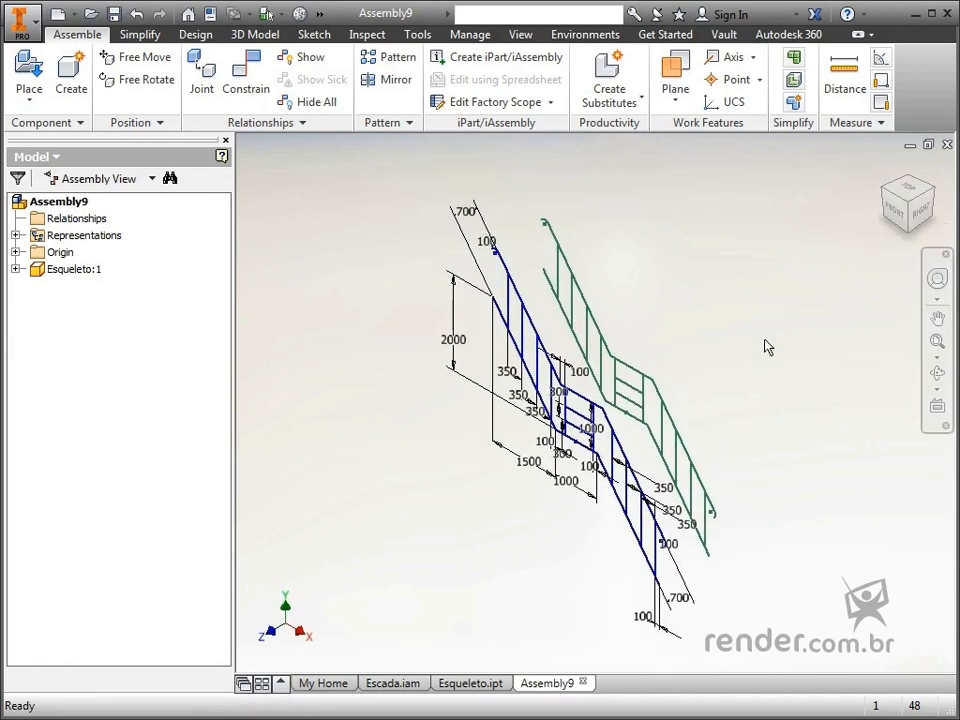
{"action": "left_click", "coordinate": [246, 75]}
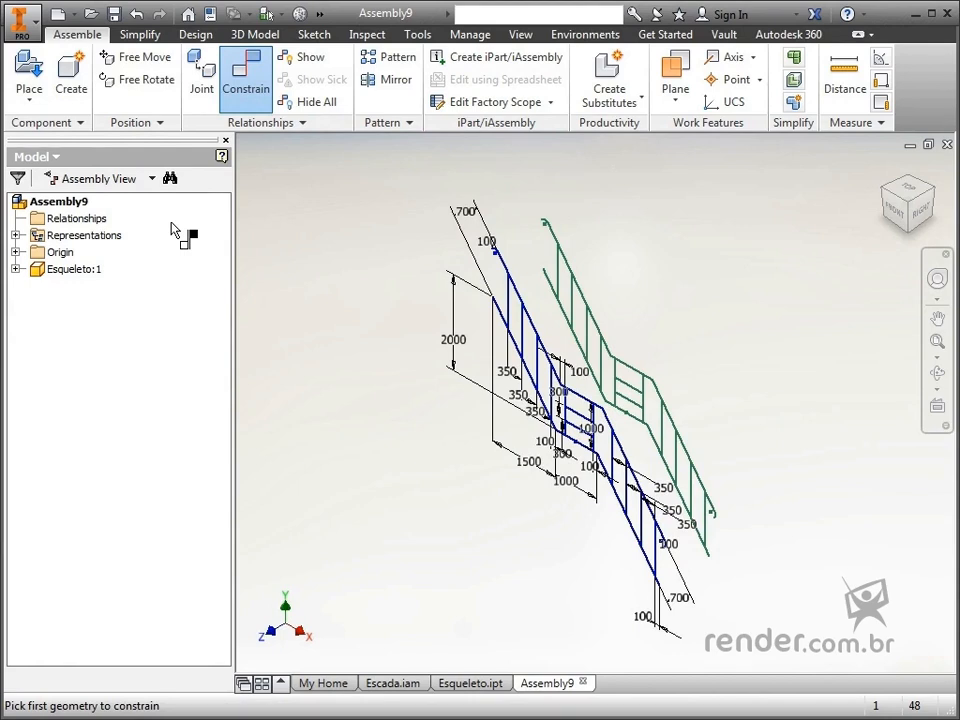
{"action": "key", "text": "Escape"}
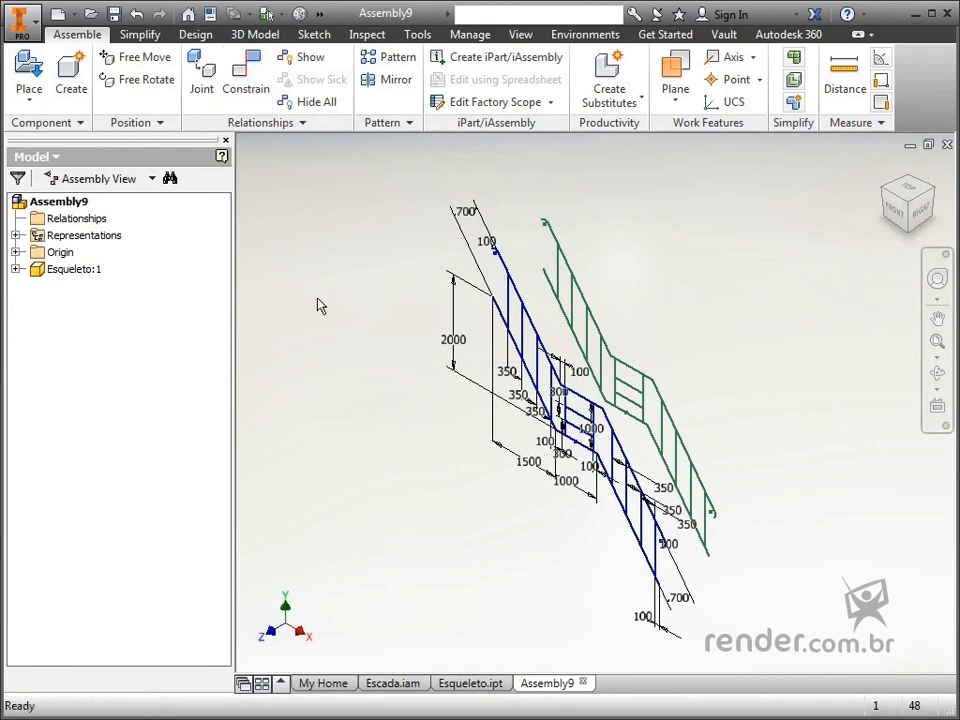
{"action": "left_click", "coordinate": [259, 97]}
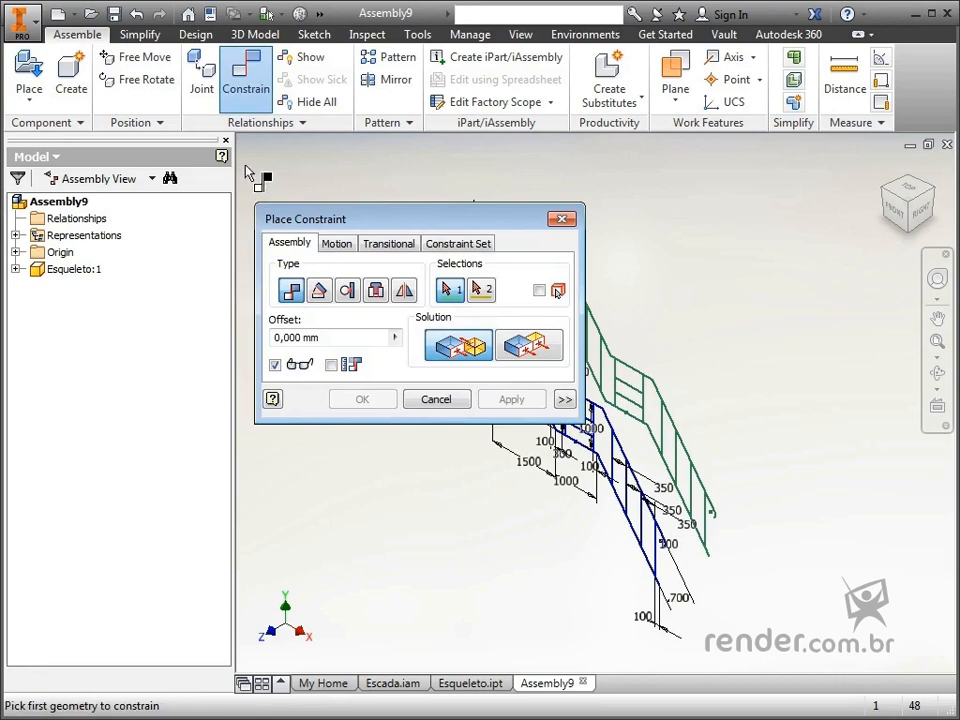
{"action": "left_click", "coordinate": [16, 252]}
{"action": "left_click", "coordinate": [66, 272]}
{"action": "left_click", "coordinate": [16, 387]}
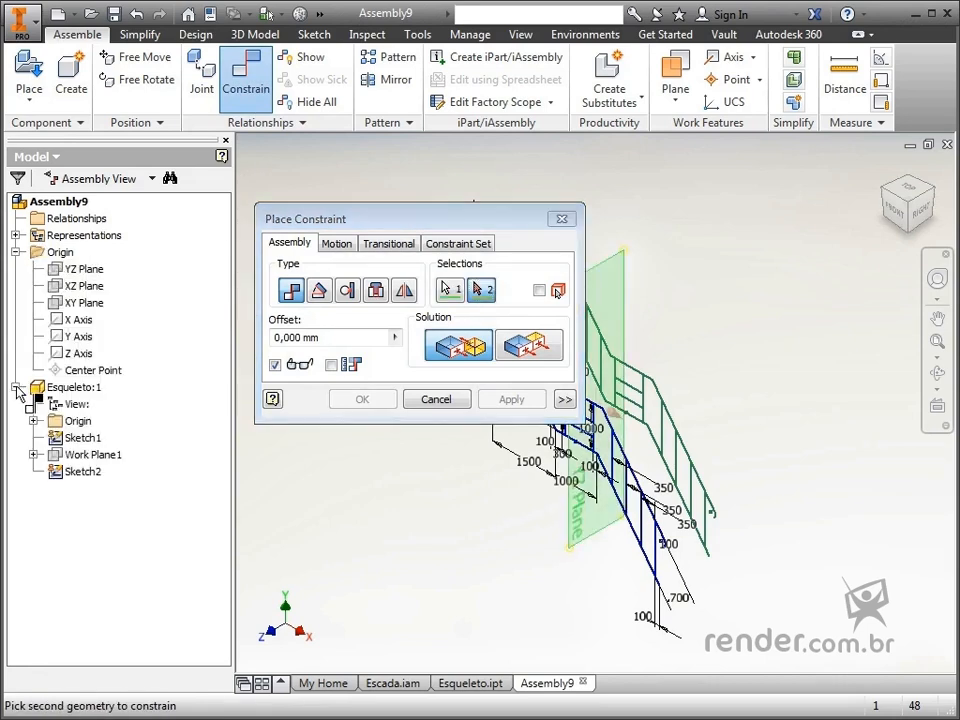
{"action": "left_click", "coordinate": [34, 421]}
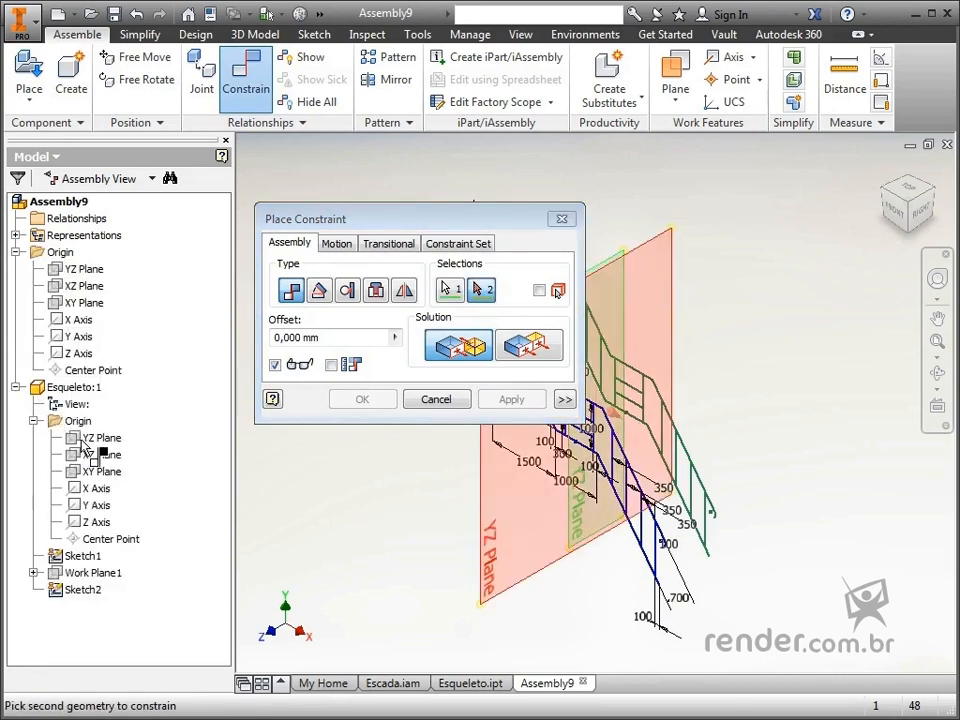
{"action": "left_click", "coordinate": [80, 437]}
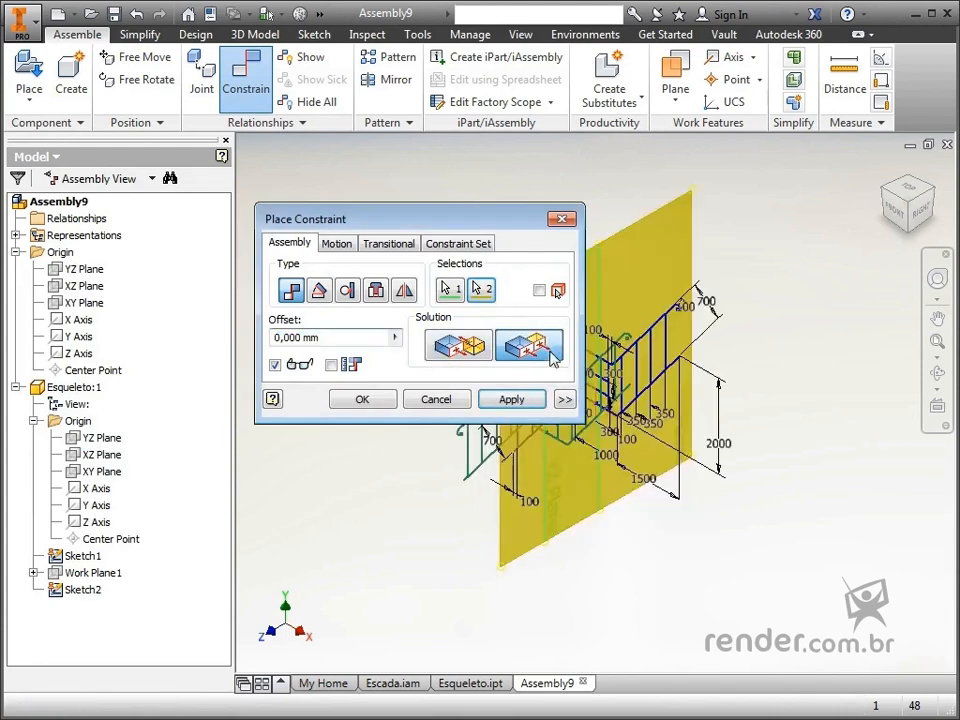
{"action": "left_click", "coordinate": [549, 347]}
{"action": "left_click", "coordinate": [540, 400]}
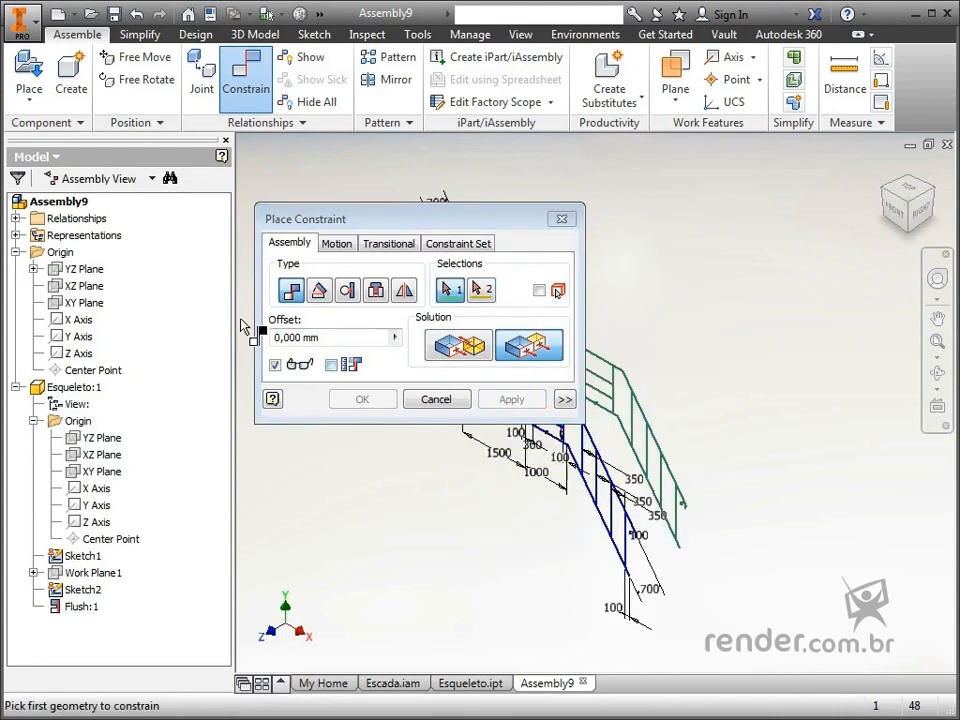
Constrain the Esqueleto's XZ and XY planes flush with the matching assembly origin planes and collapse the model tree.
{"action": "left_click", "coordinate": [120, 291]}
{"action": "left_click", "coordinate": [100, 455]}
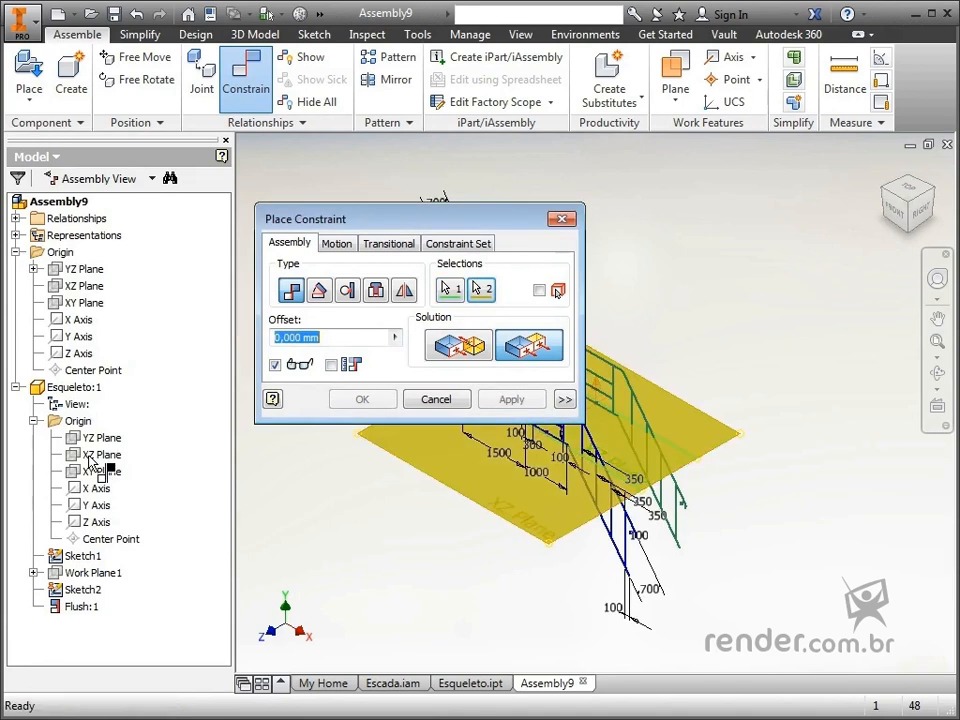
{"action": "left_click", "coordinate": [510, 401]}
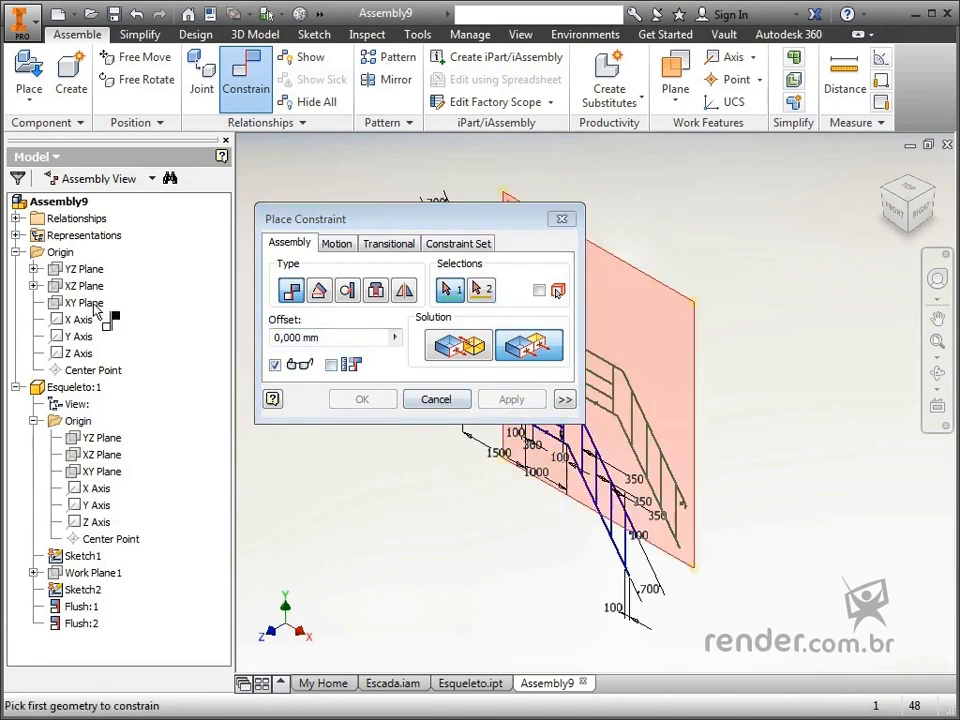
{"action": "left_click", "coordinate": [85, 302]}
{"action": "left_click", "coordinate": [88, 472]}
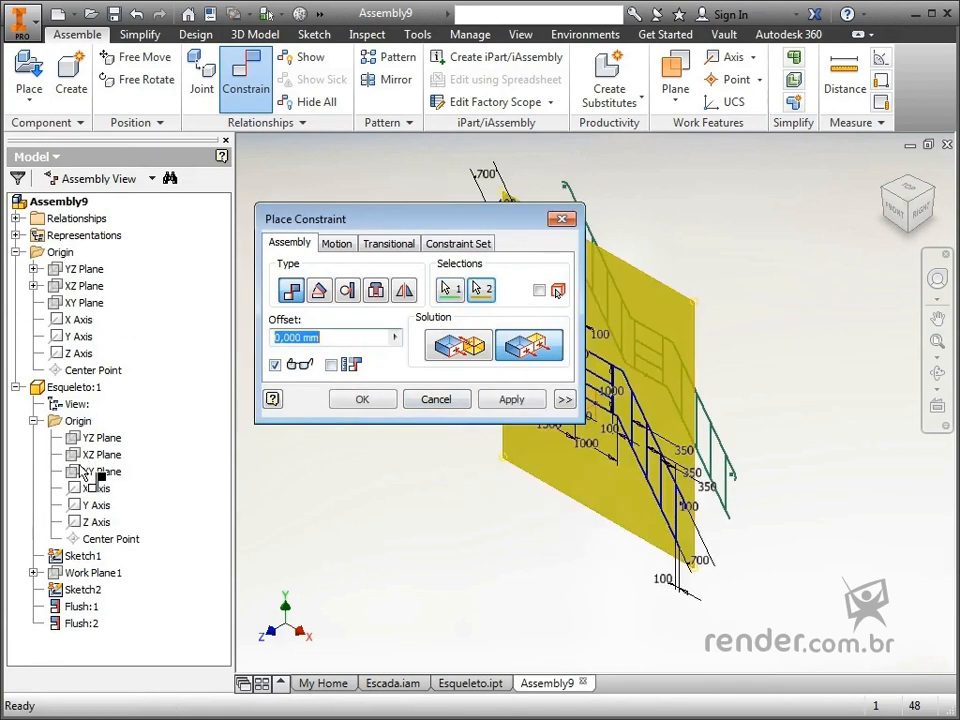
{"action": "left_click", "coordinate": [365, 400]}
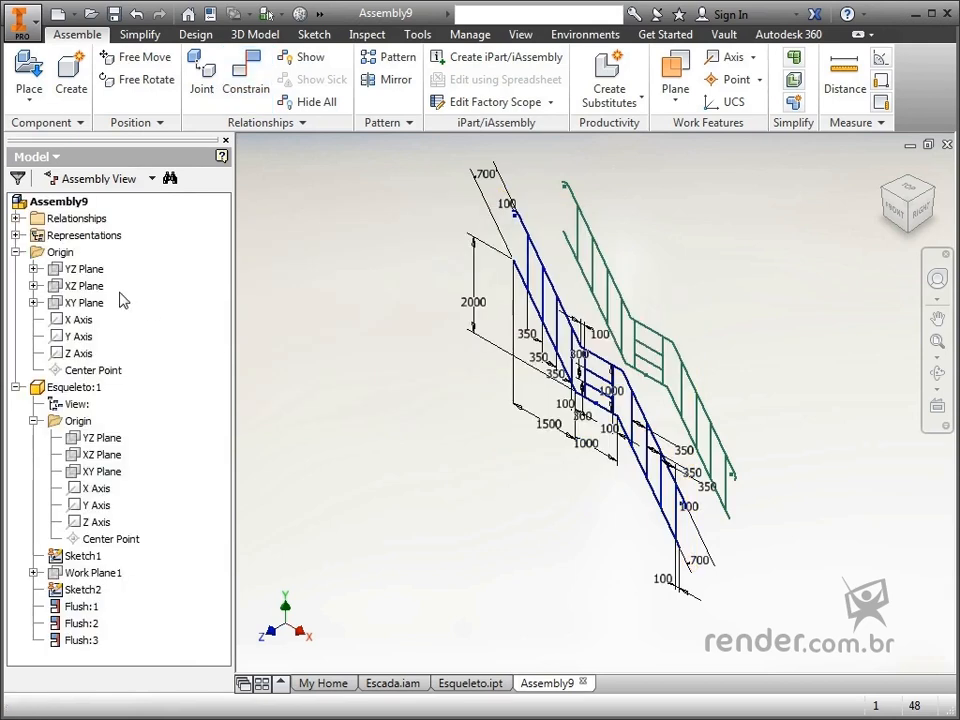
{"action": "left_click", "coordinate": [16, 252]}
{"action": "left_click", "coordinate": [33, 303]}
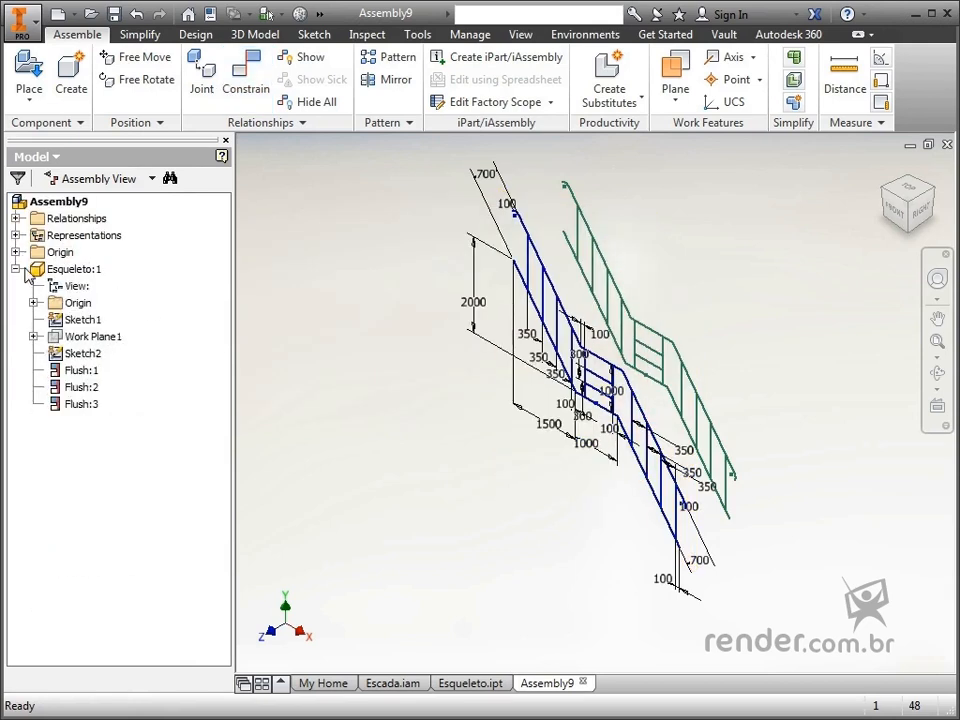
{"action": "left_click", "coordinate": [16, 269]}
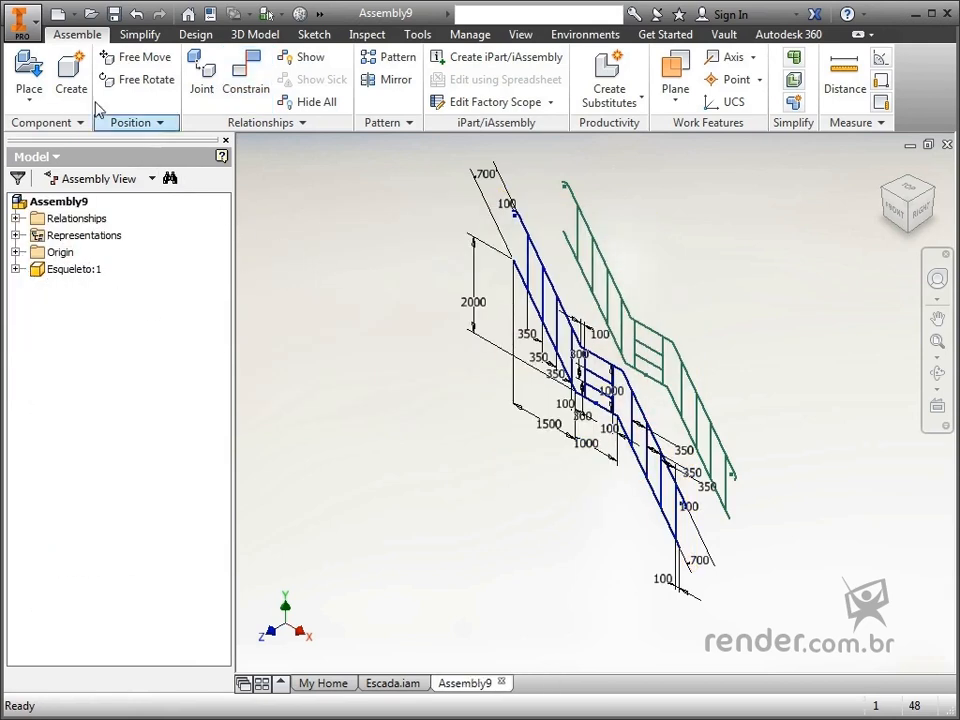
Place one instance of the Patamar part in the open space beside the railing skeleton.
{"action": "left_click", "coordinate": [29, 70]}
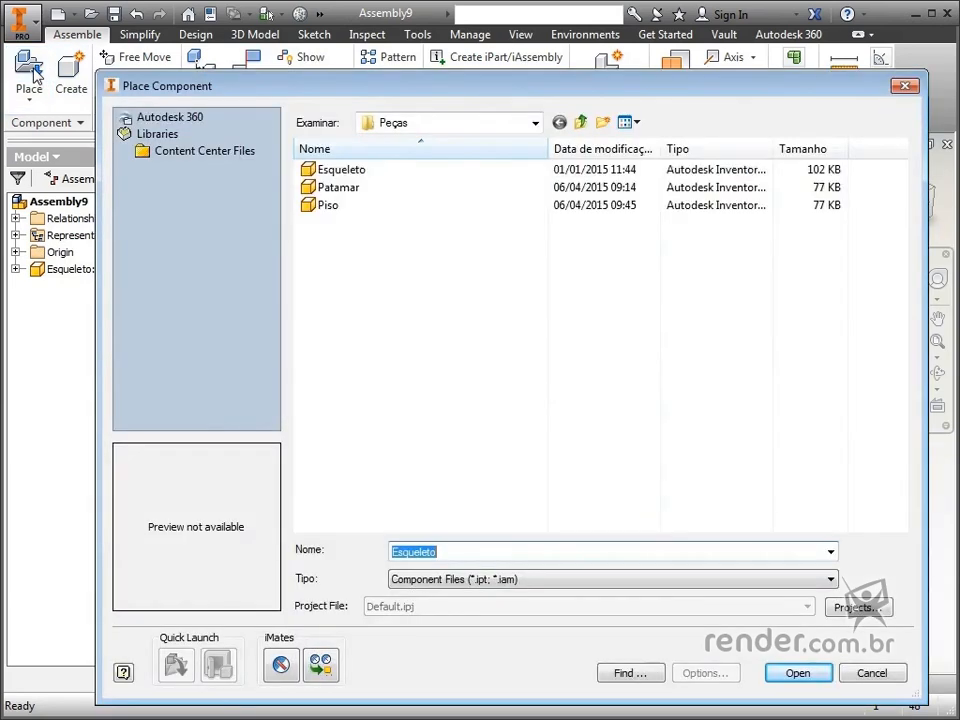
{"action": "double_click", "coordinate": [314, 186]}
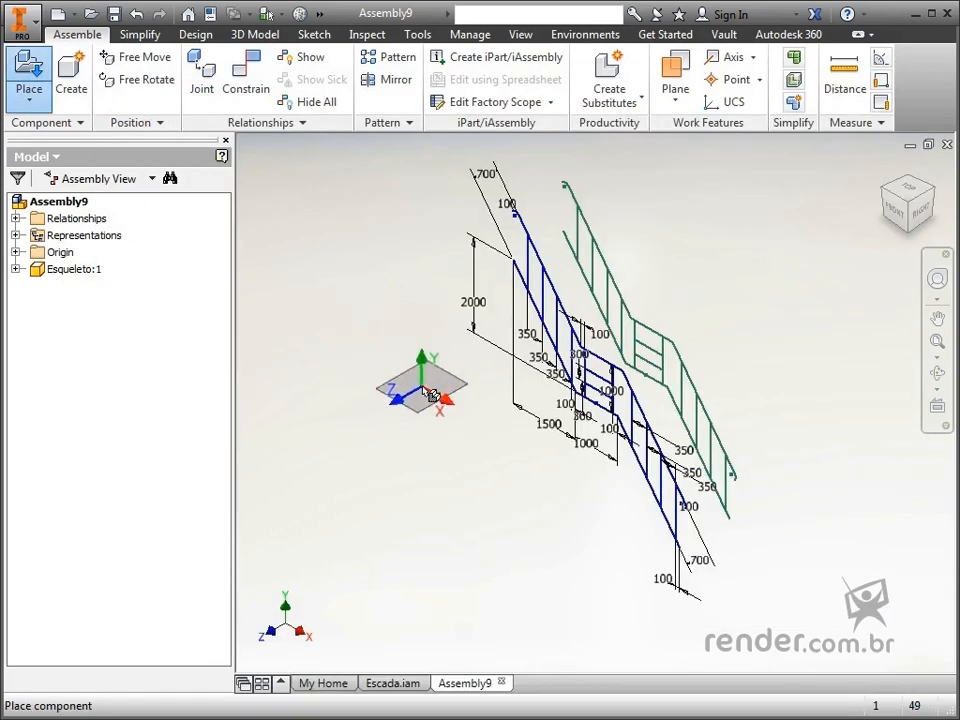
{"action": "left_click", "coordinate": [433, 395]}
{"action": "key", "text": "Escape"}
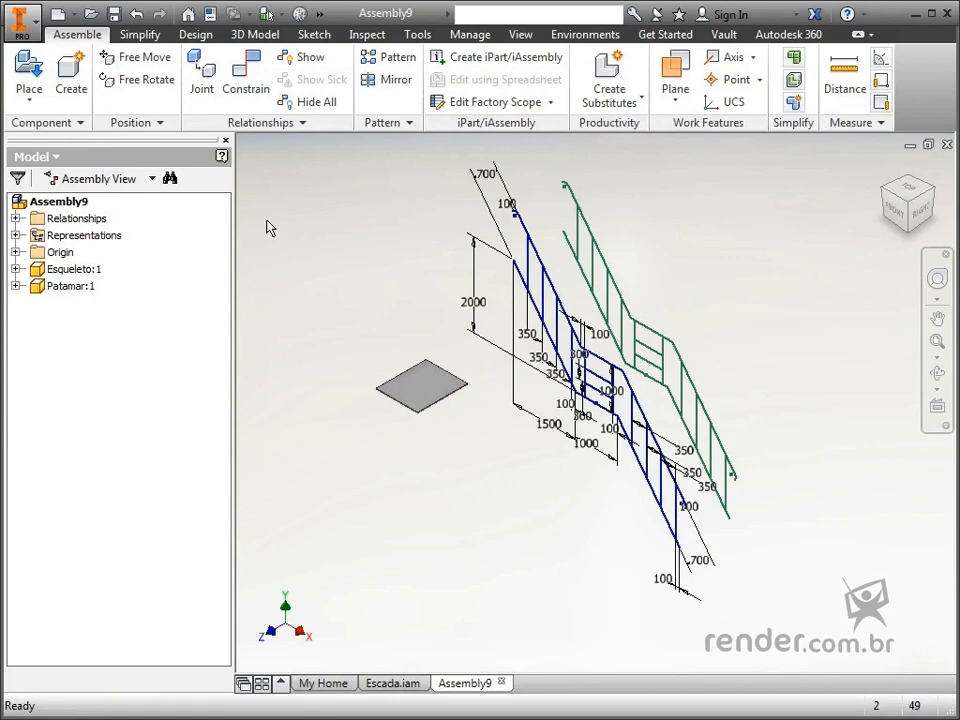
Mate the Patamar's YZ plane with the Esqueleto's YZ plane at zero offset.
{"action": "left_click", "coordinate": [245, 80]}
{"action": "middle_click_drag", "start_coordinate": [378, 474], "coordinate": [506, 553]}
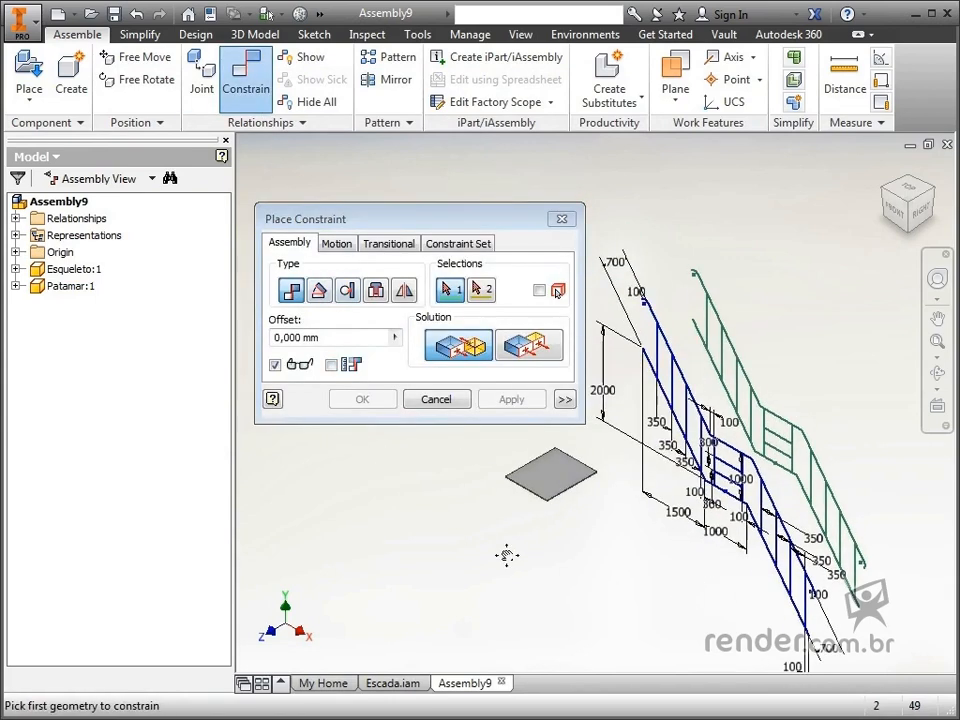
{"action": "left_click", "coordinate": [15, 286]}
{"action": "left_click", "coordinate": [33, 319]}
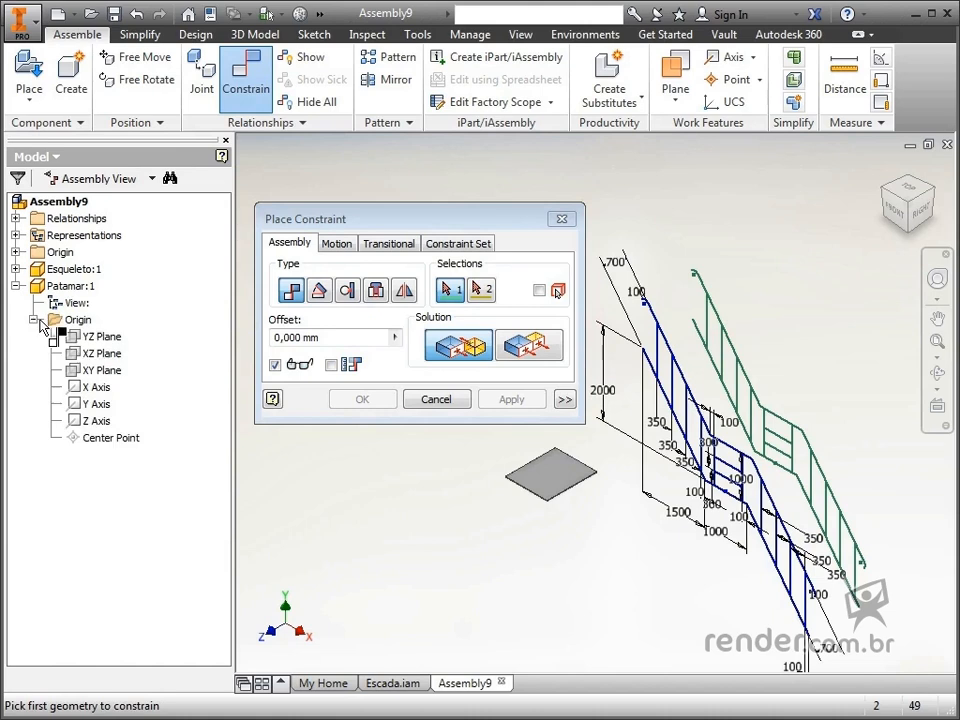
{"action": "left_click", "coordinate": [84, 340]}
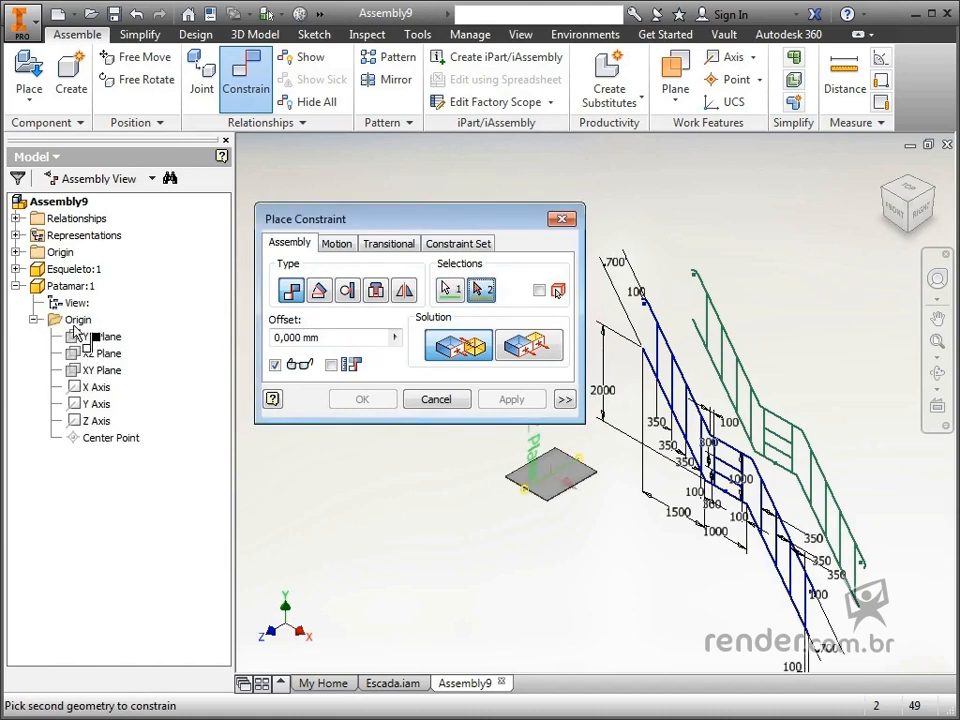
{"action": "left_click", "coordinate": [16, 269]}
{"action": "left_click", "coordinate": [33, 302]}
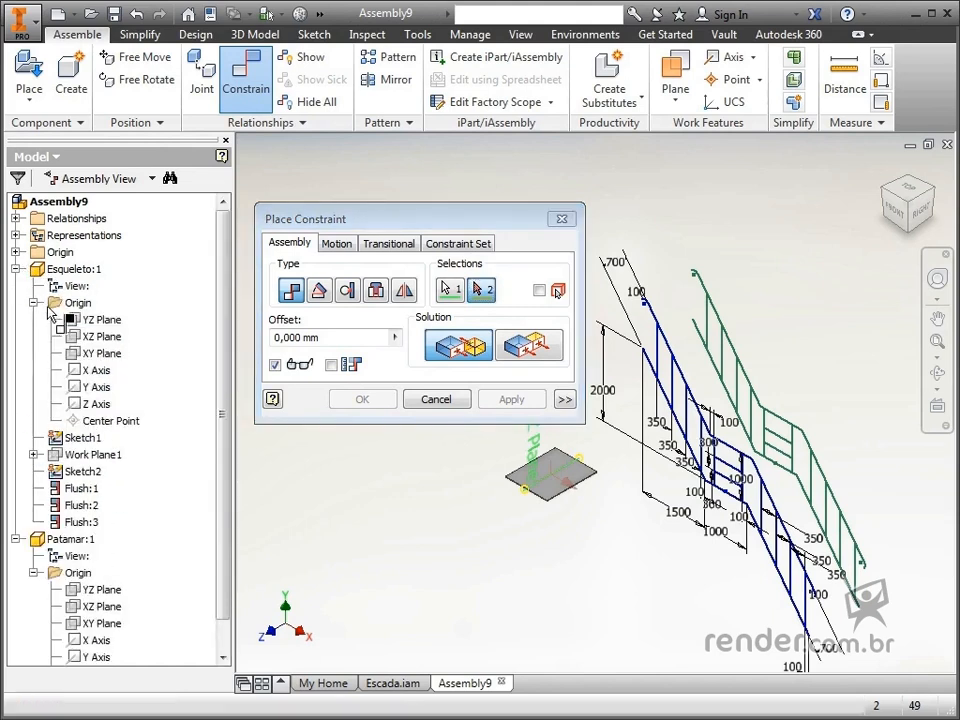
{"action": "left_click", "coordinate": [75, 320]}
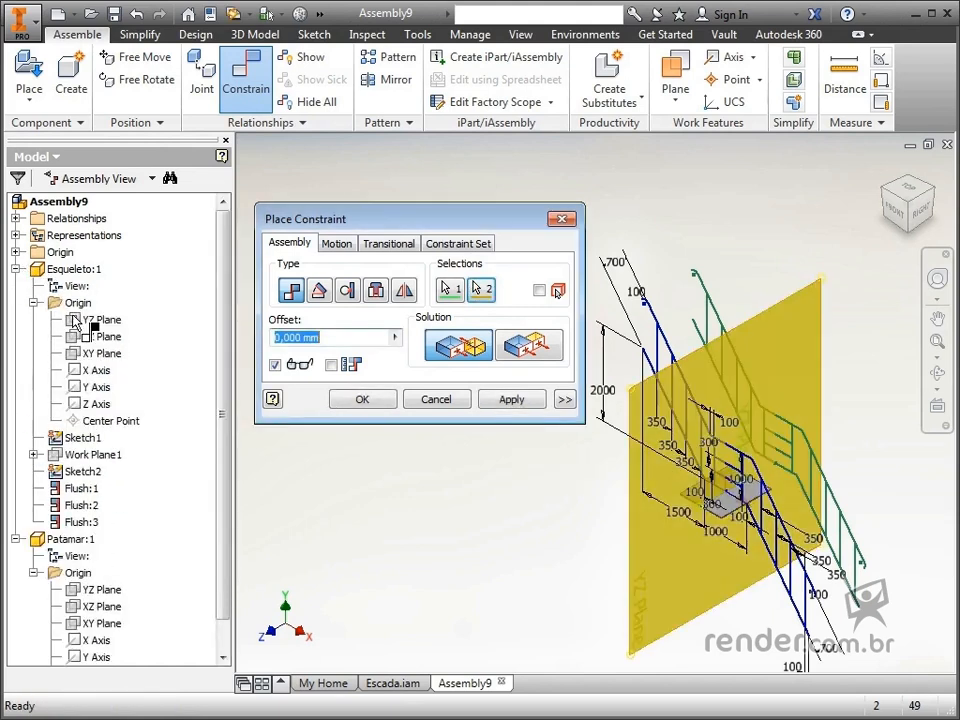
{"action": "left_click", "coordinate": [509, 399]}
Mate the Patamar's upper face with the horizontal landing line of the green railing sketch at zero offset.
{"action": "scroll", "coordinate": [720, 500], "scroll_direction": "up", "scroll_amount": 5}
{"action": "left_click", "coordinate": [710, 518]}
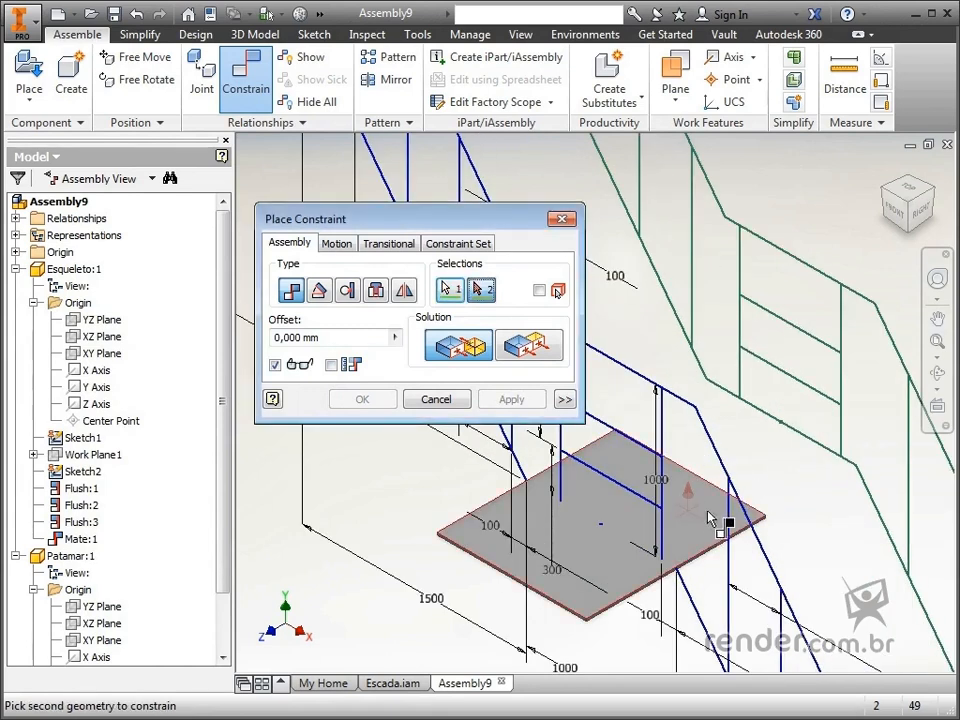
{"action": "left_click", "coordinate": [799, 443]}
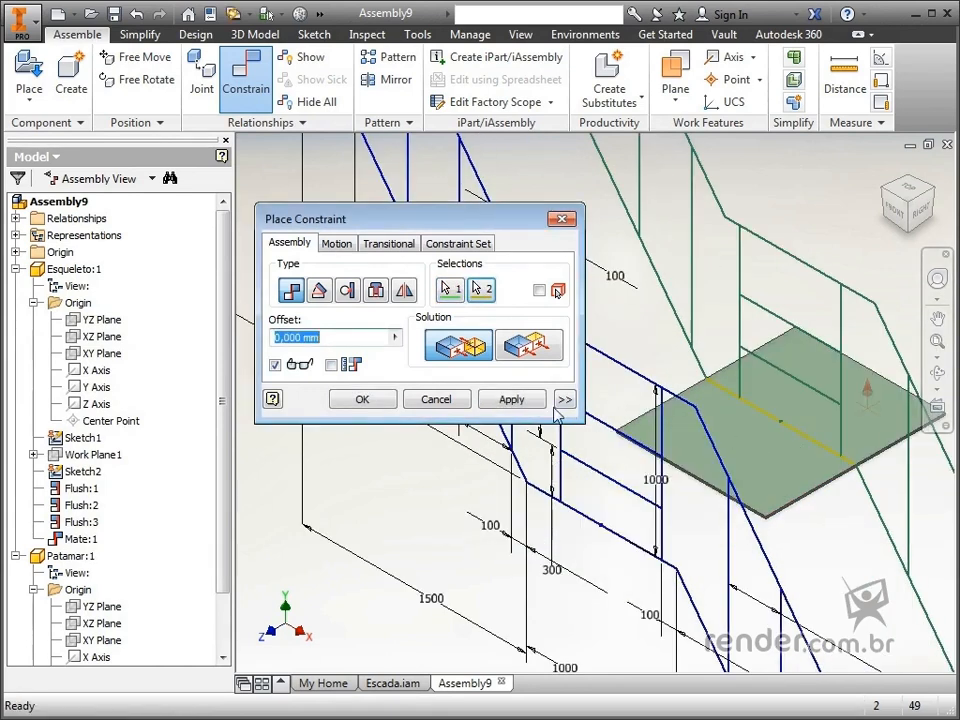
{"action": "left_click", "coordinate": [525, 400]}
Mate the Patamar's near side face with the horizontal landing line of the blue railing sketch at zero offset.
{"action": "scroll", "coordinate": [705, 465], "scroll_direction": "up", "scroll_amount": 5}
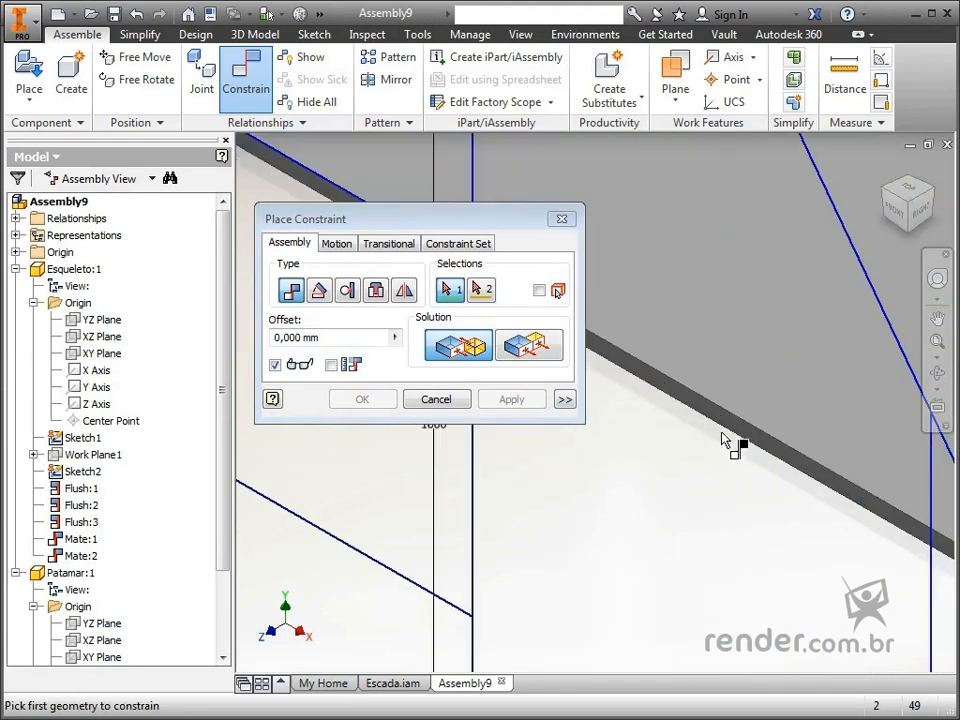
{"action": "left_click", "coordinate": [731, 437]}
{"action": "scroll", "coordinate": [731, 437], "scroll_direction": "down", "scroll_amount": 5}
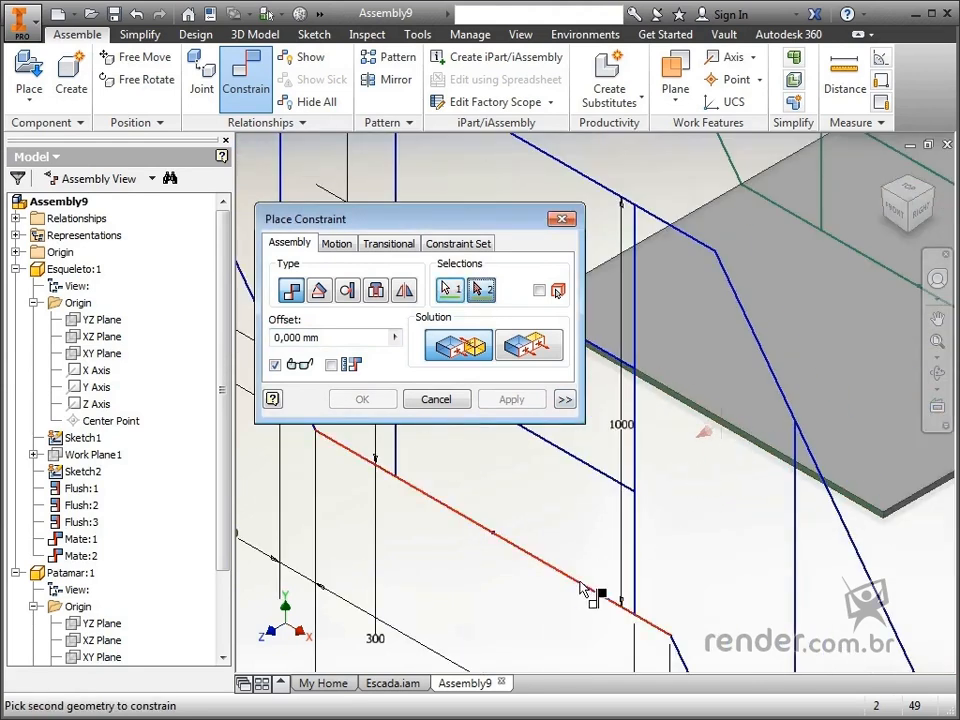
{"action": "left_click", "coordinate": [579, 581]}
{"action": "left_click", "coordinate": [508, 400]}
Mate the Patamar's far side face with the green railing's landing line at zero offset and finish constraining the landing.
{"action": "middle_click_drag", "start_coordinate": [574, 493], "coordinate": [439, 596]}
{"action": "middle_click_drag", "start_coordinate": [611, 484], "coordinate": [728, 470], "text": "shift"}
{"action": "scroll", "coordinate": [823, 424], "scroll_direction": "down", "scroll_amount": 5}
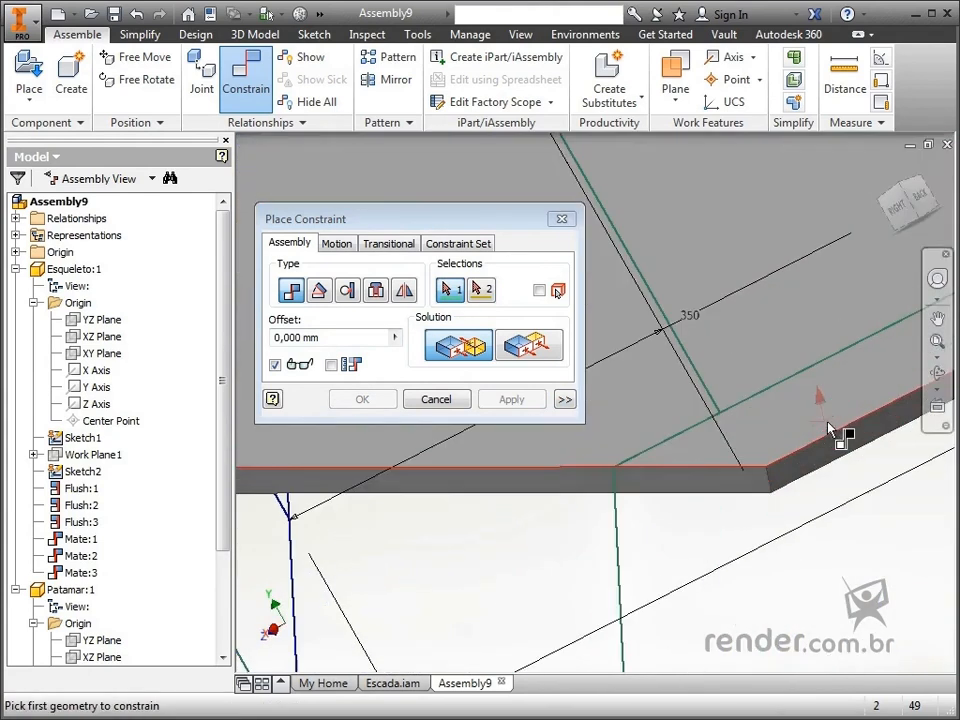
{"action": "left_click", "coordinate": [823, 449]}
{"action": "left_click", "coordinate": [668, 451]}
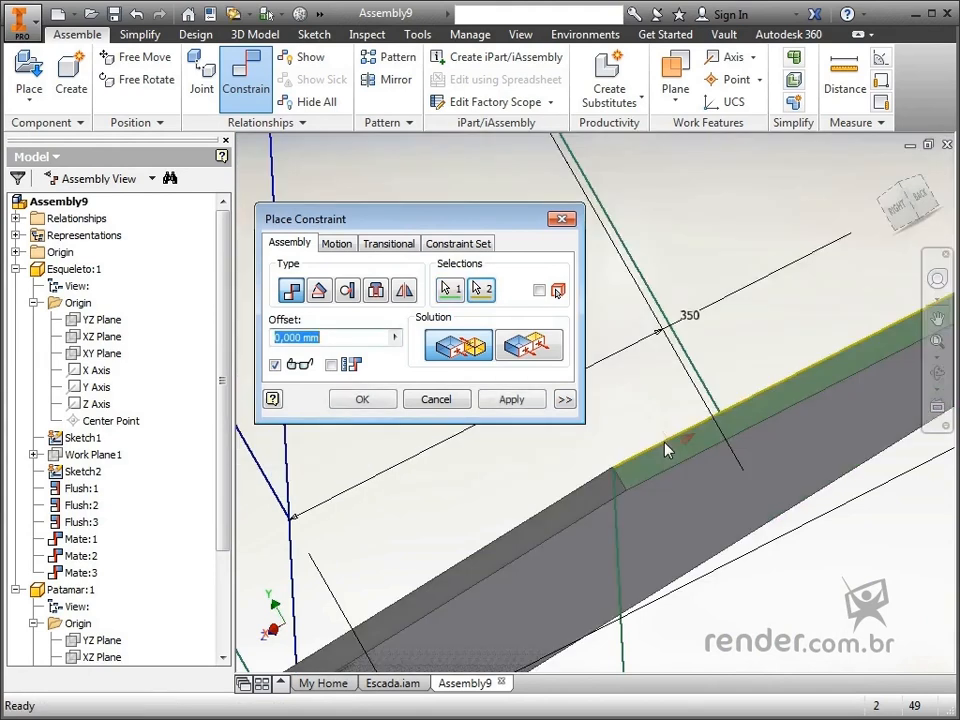
{"action": "left_click", "coordinate": [362, 400]}
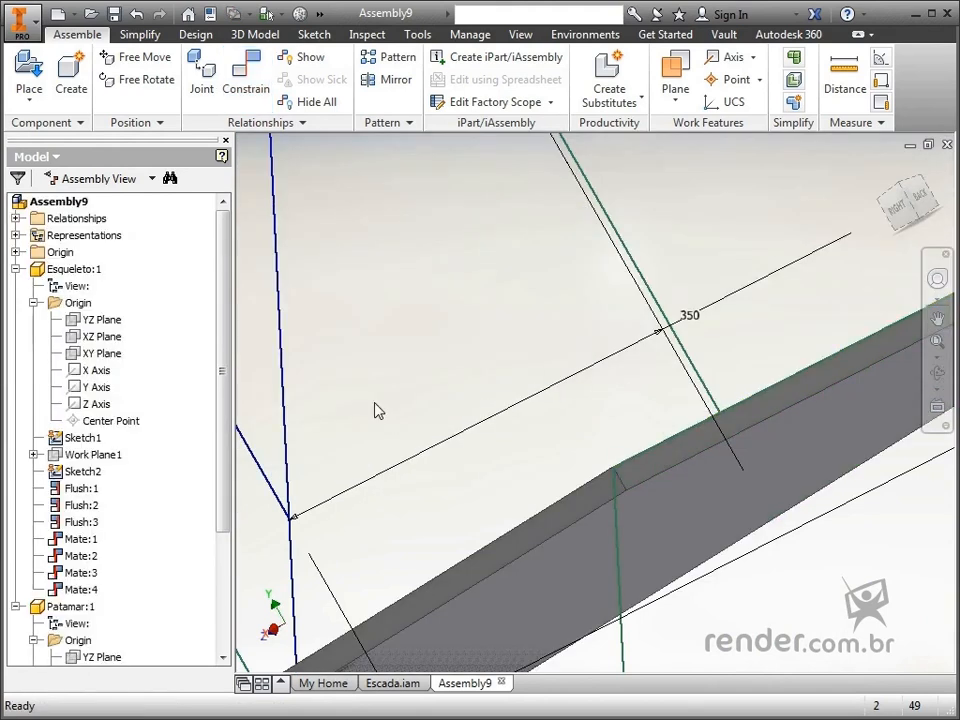
{"action": "key", "text": "F6"}
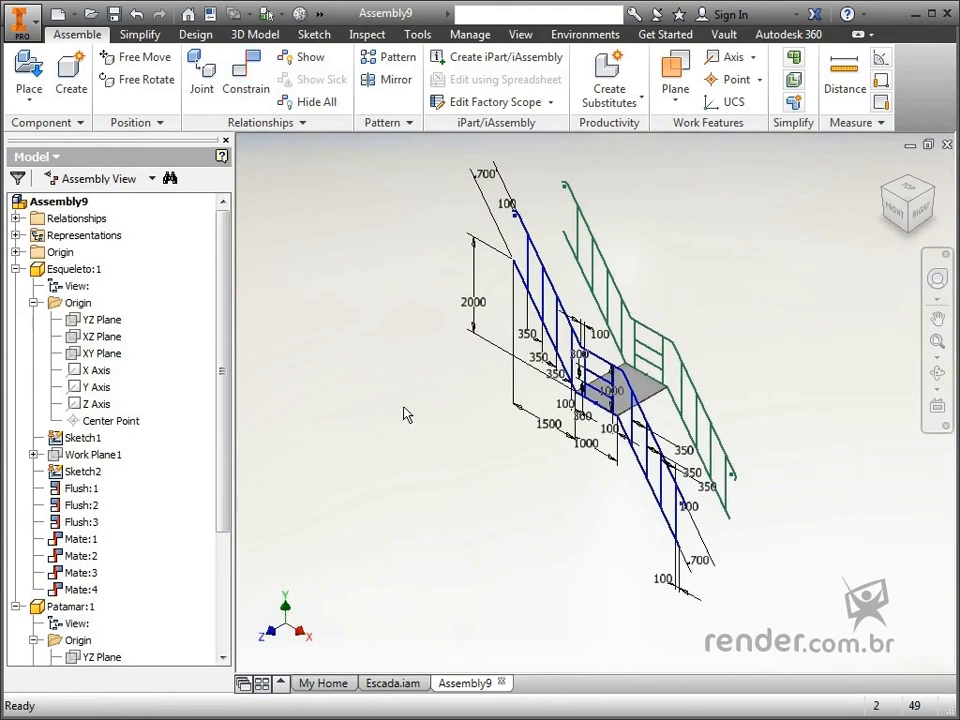
Place one instance of the Piso part in the open space beside the railing skeleton.
{"action": "left_click", "coordinate": [28, 74]}
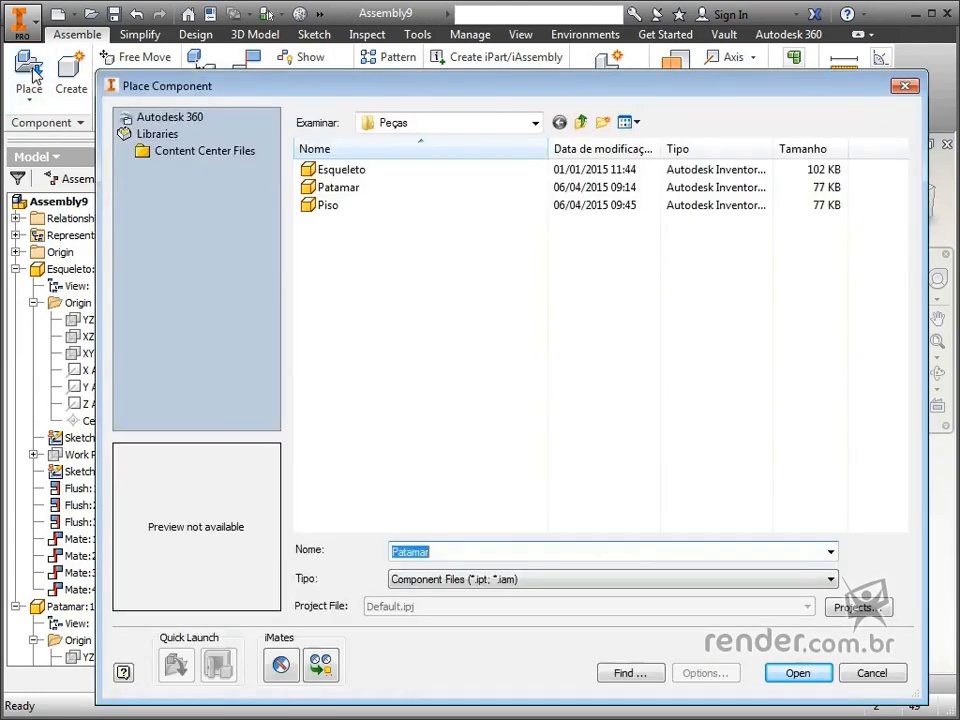
{"action": "double_click", "coordinate": [333, 205]}
{"action": "left_click", "coordinate": [422, 364]}
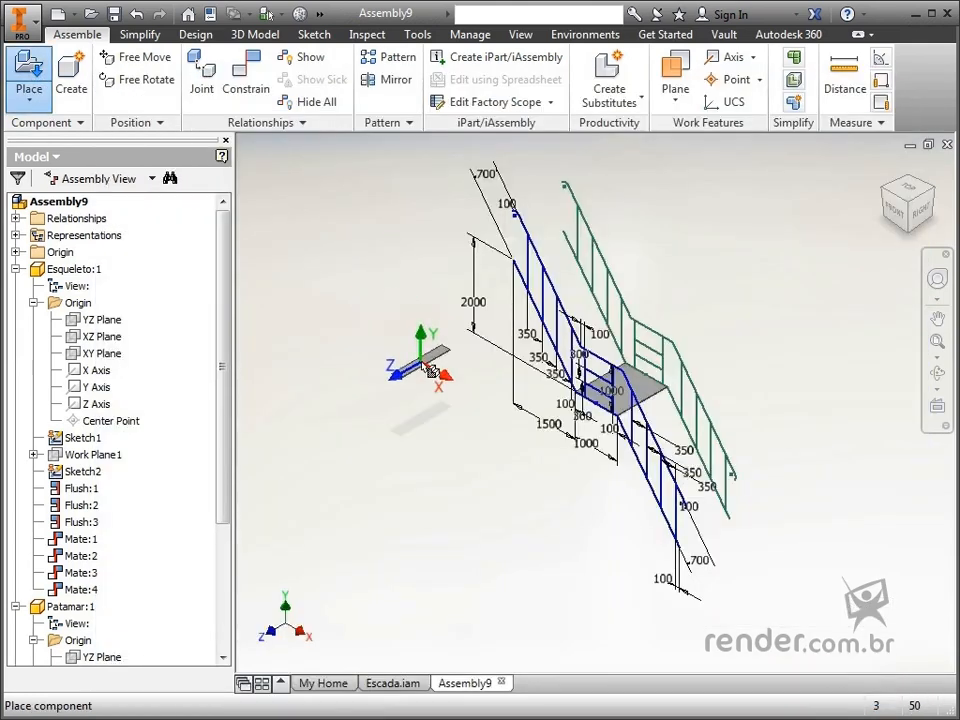
{"action": "key", "text": "Escape"}
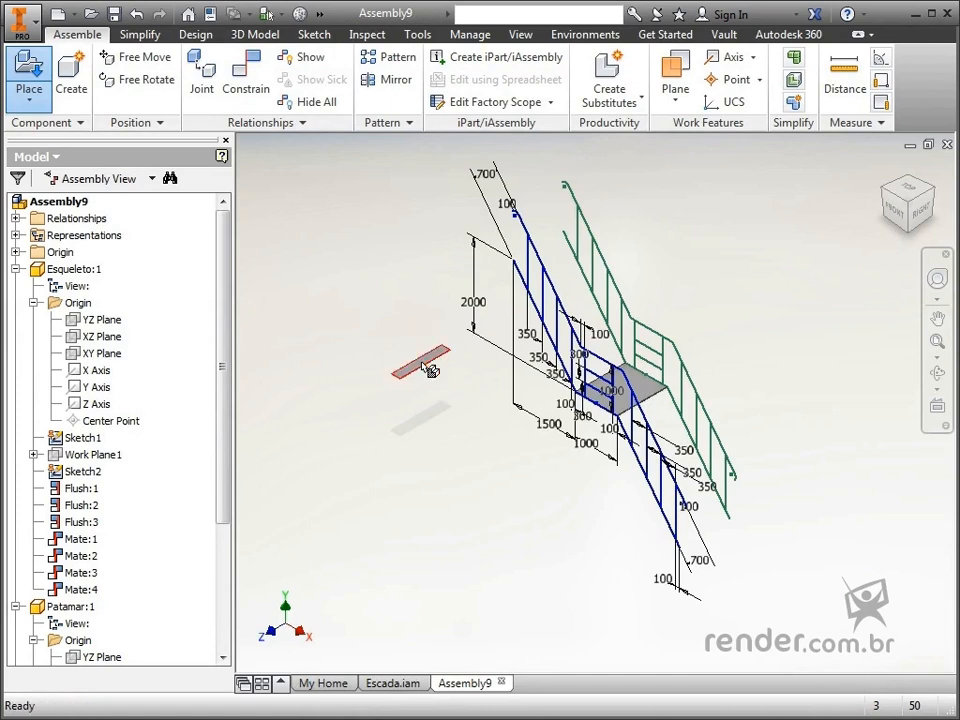
Mate the Piso's upper face with the underside of the Patamar at a 200 mm offset.
{"action": "left_click", "coordinate": [246, 78]}
{"action": "middle_click_drag", "start_coordinate": [489, 542], "coordinate": [602, 647]}
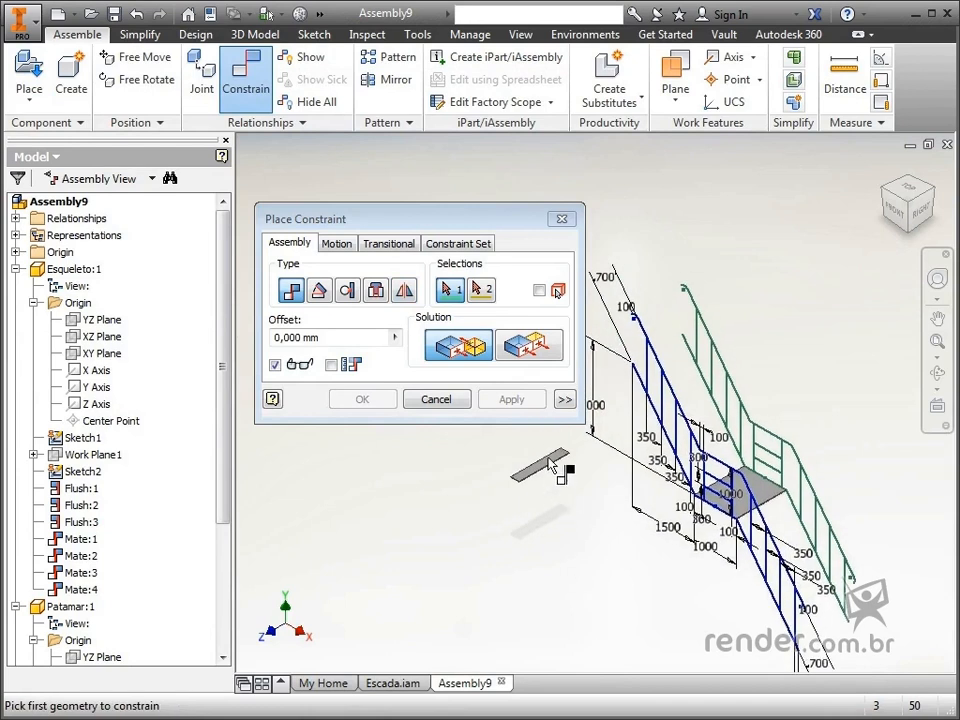
{"action": "scroll", "coordinate": [543, 457], "scroll_direction": "down", "scroll_amount": 5}
{"action": "left_click", "coordinate": [553, 489]}
{"action": "scroll", "coordinate": [553, 489], "scroll_direction": "up", "scroll_amount": 3}
{"action": "middle_click_drag", "start_coordinate": [631, 496], "coordinate": [636, 407]}
{"action": "scroll", "coordinate": [636, 407], "scroll_direction": "down", "scroll_amount": 5}
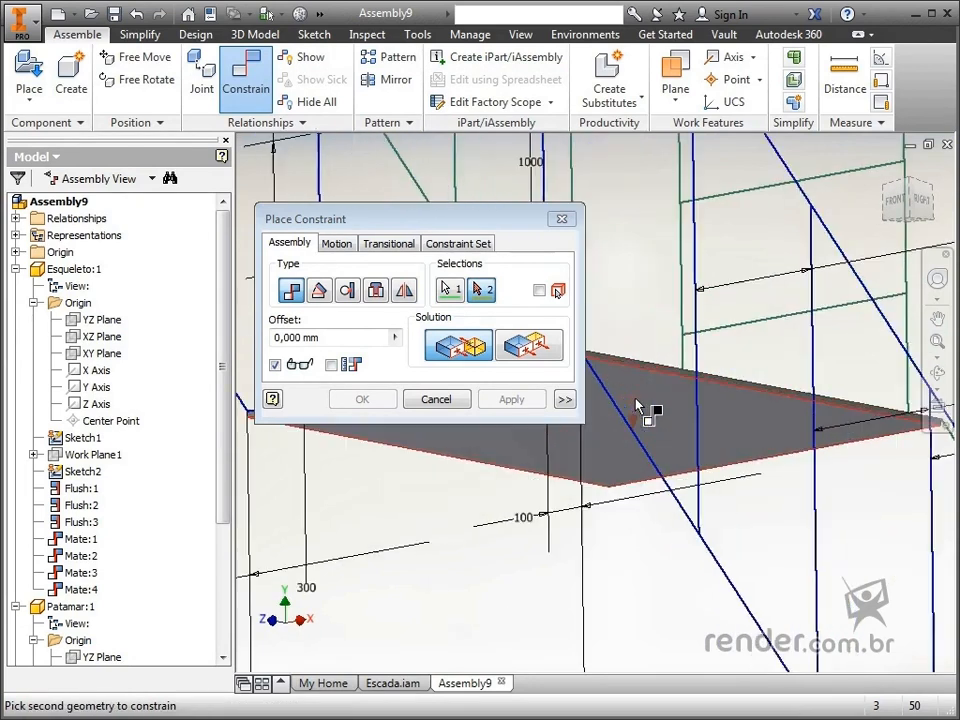
{"action": "left_click", "coordinate": [636, 406]}
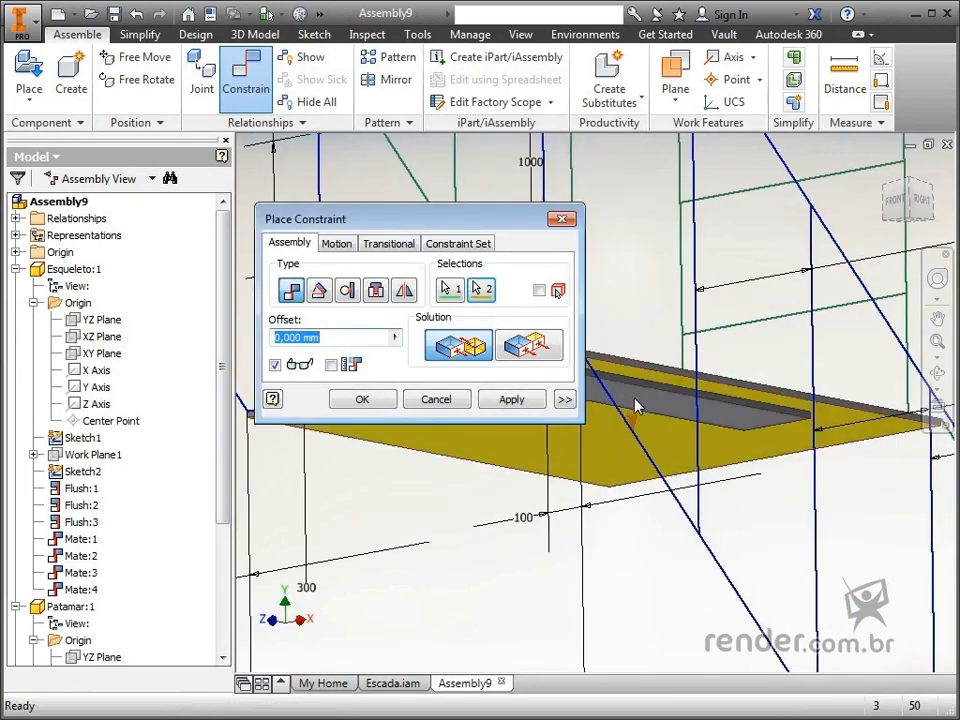
{"action": "type", "text": "200"}
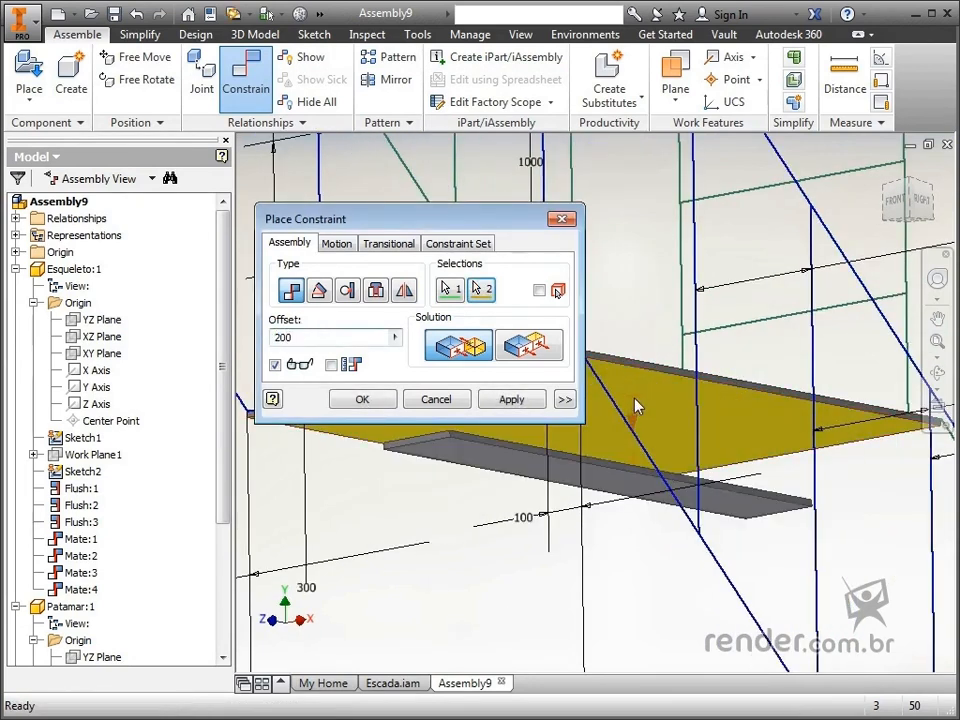
{"action": "left_click", "coordinate": [511, 399]}
Mate the Piso's long side face with the Patamar's edge face on the lower-flight side at a 60 mm offset.
{"action": "key", "text": "F4"}
{"action": "left_click_drag", "start_coordinate": [511, 491], "coordinate": [710, 515]}
{"action": "scroll", "coordinate": [857, 516], "scroll_direction": "up", "scroll_amount": 5}
{"action": "left_click", "coordinate": [718, 541]}
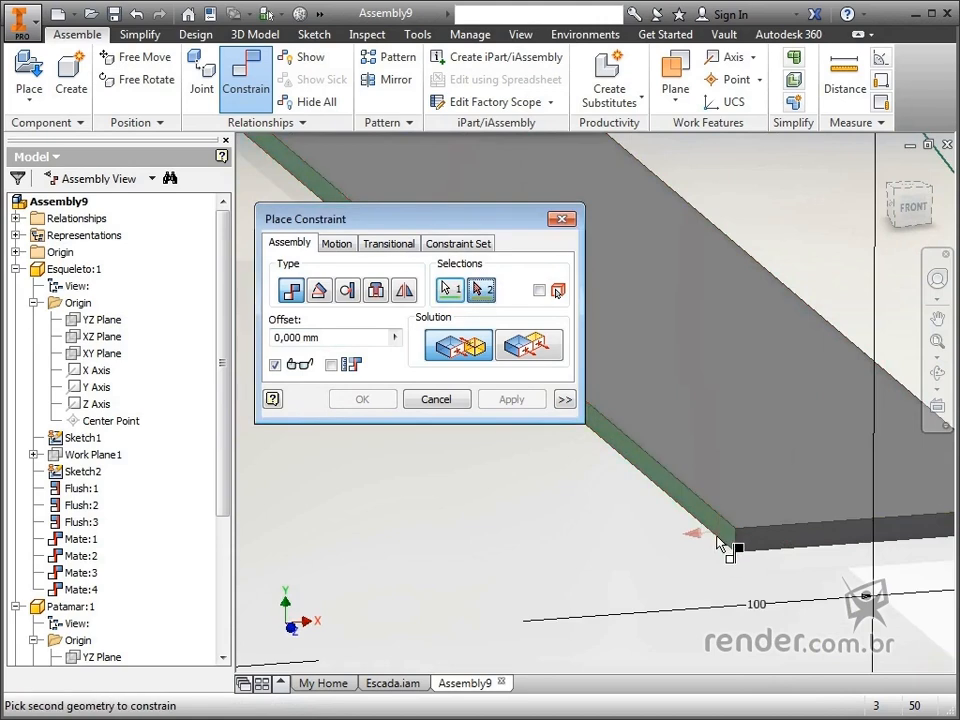
{"action": "scroll", "coordinate": [717, 541], "scroll_direction": "down", "scroll_amount": 5}
{"action": "key", "text": "F4"}
{"action": "left_click_drag", "start_coordinate": [701, 474], "coordinate": [631, 489]}
{"action": "scroll", "coordinate": [692, 390], "scroll_direction": "up", "scroll_amount": 3}
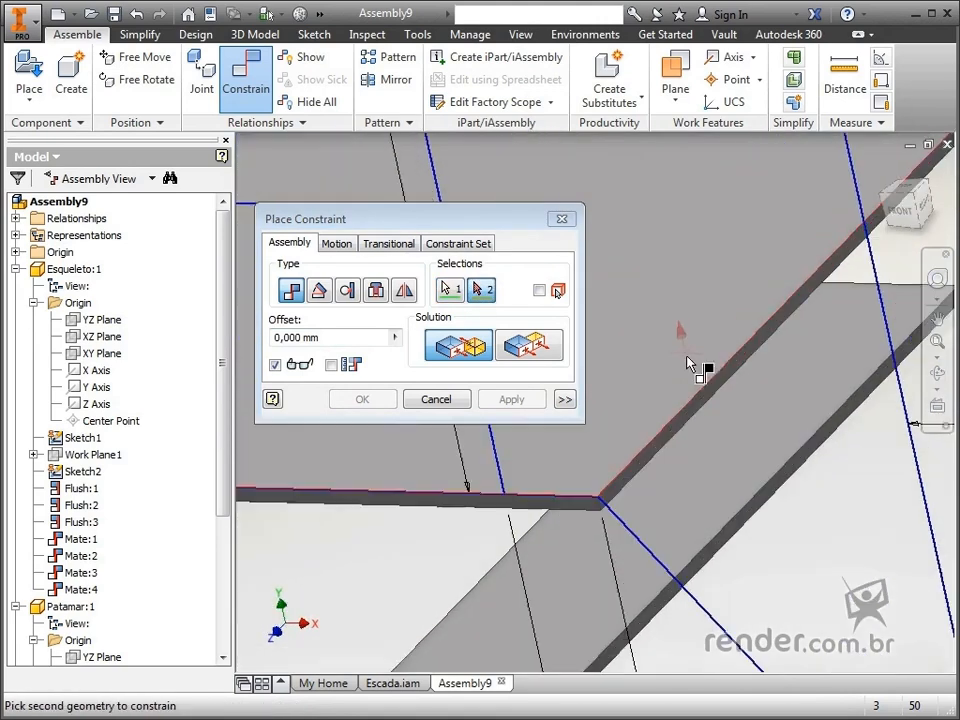
{"action": "left_click", "coordinate": [686, 420]}
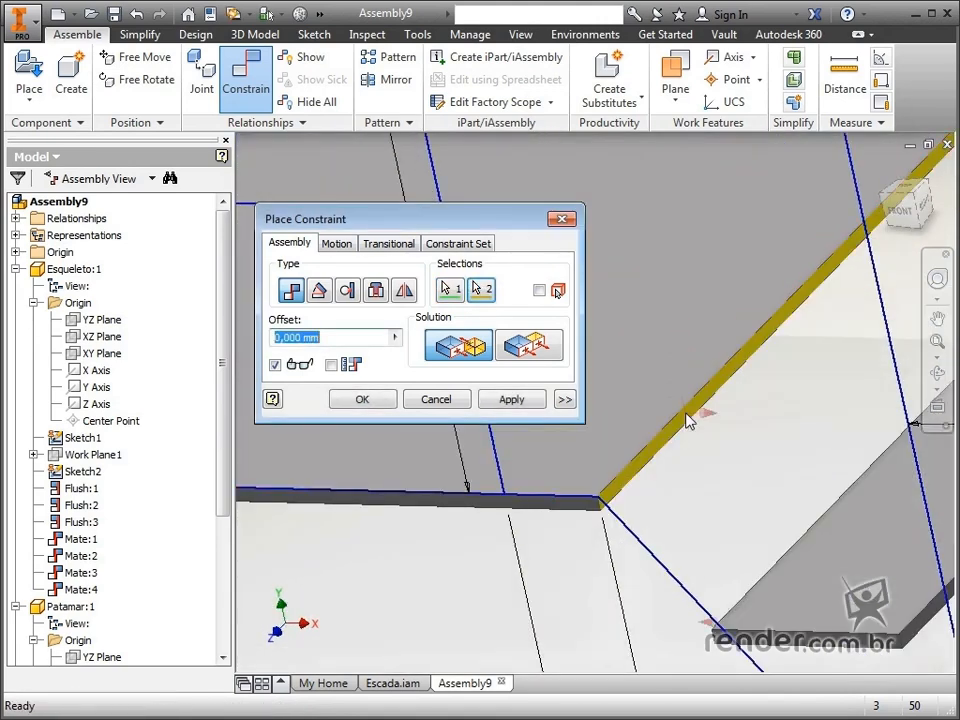
{"action": "type", "text": "60"}
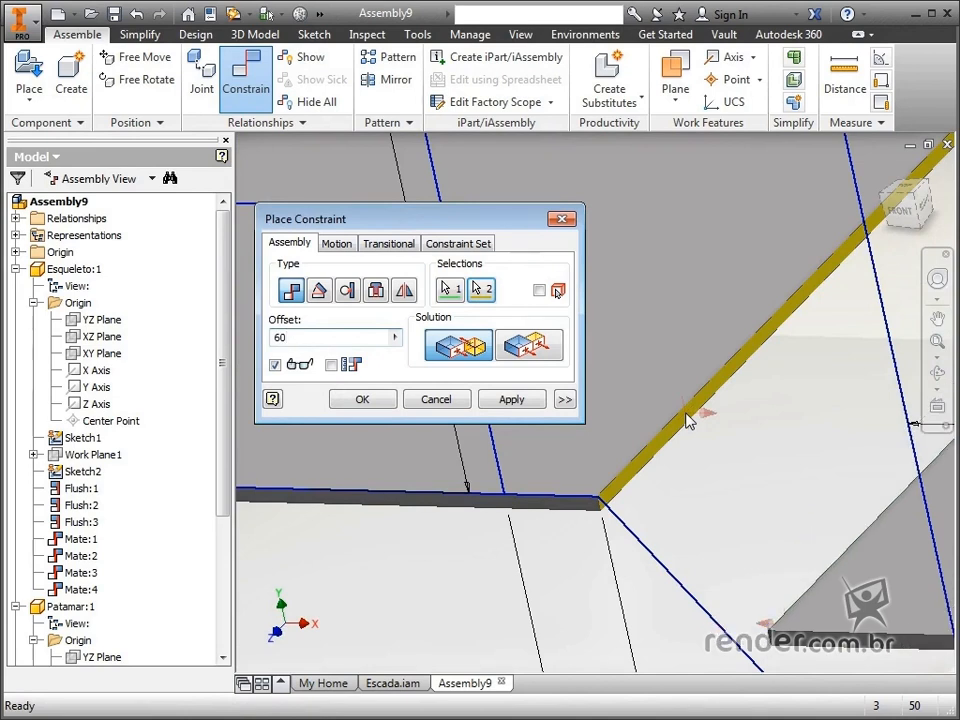
{"action": "left_click", "coordinate": [511, 399]}
Mate the Piso's near end face with the sloped lower line of the blue railing sketch at zero offset.
{"action": "scroll", "coordinate": [611, 510], "scroll_direction": "down", "scroll_amount": 4}
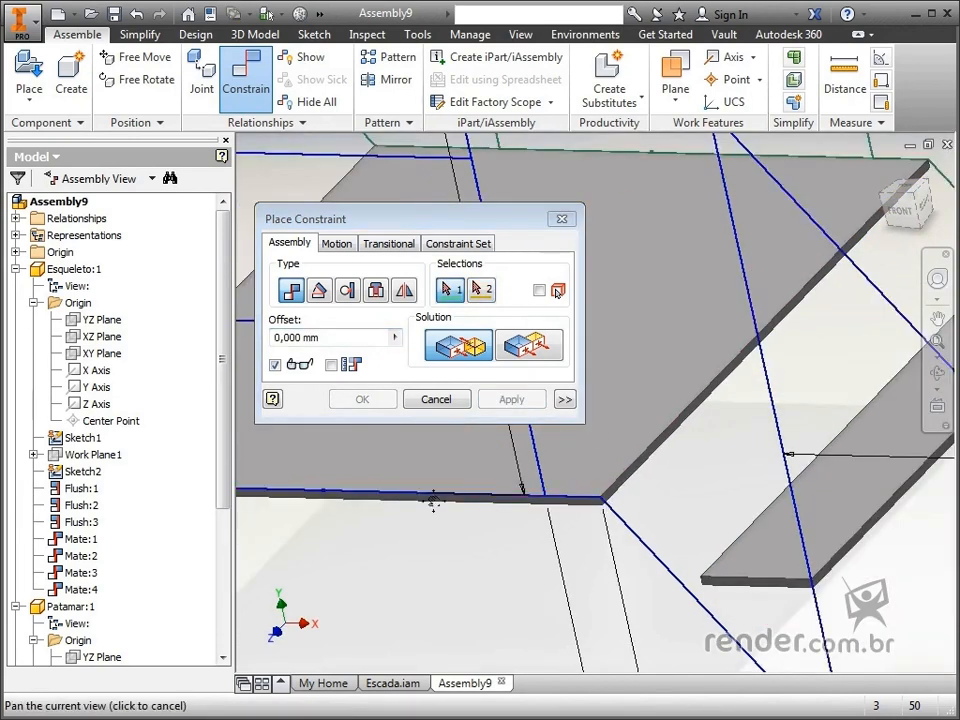
{"action": "scroll", "coordinate": [590, 598], "scroll_direction": "up", "scroll_amount": 2}
{"action": "left_click", "coordinate": [585, 594]}
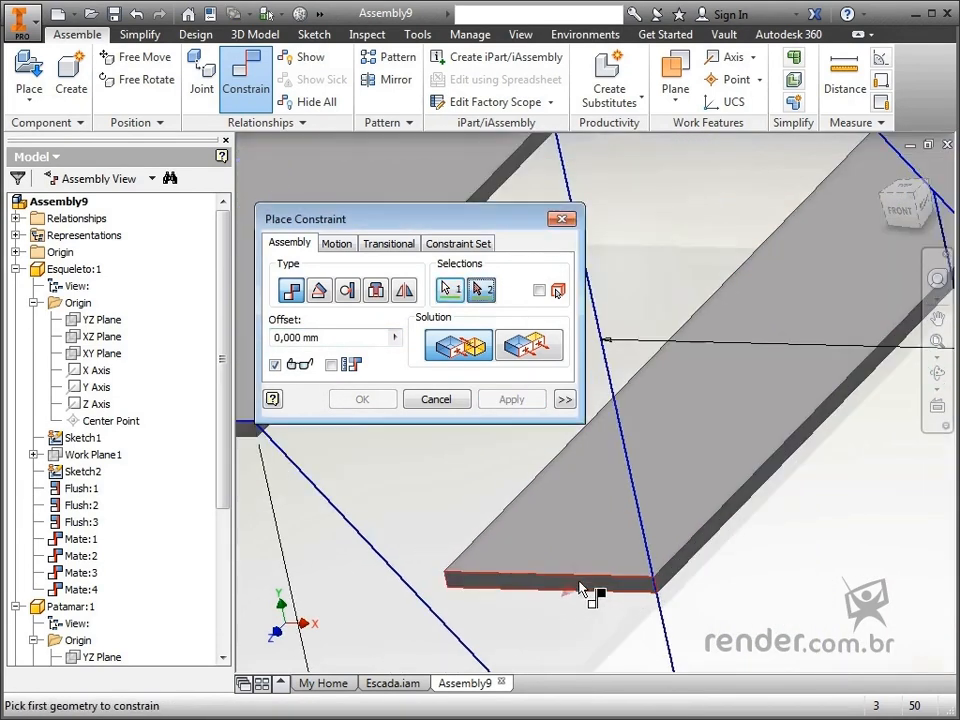
{"action": "left_click", "coordinate": [417, 601]}
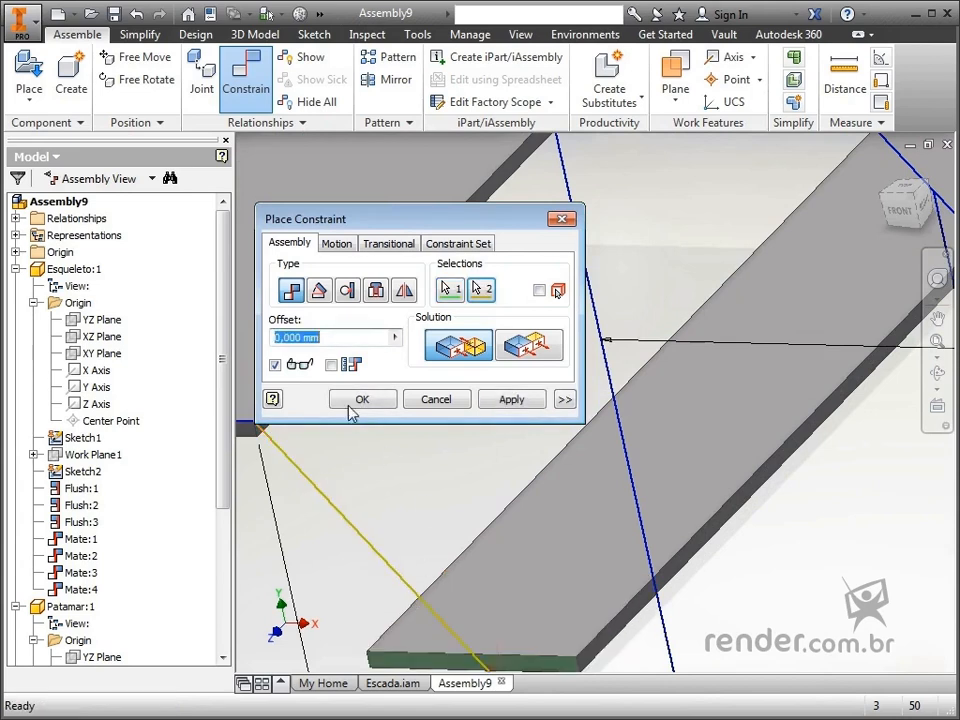
{"action": "left_click", "coordinate": [352, 403]}
{"action": "scroll", "coordinate": [390, 462], "scroll_direction": "down", "scroll_amount": 3}
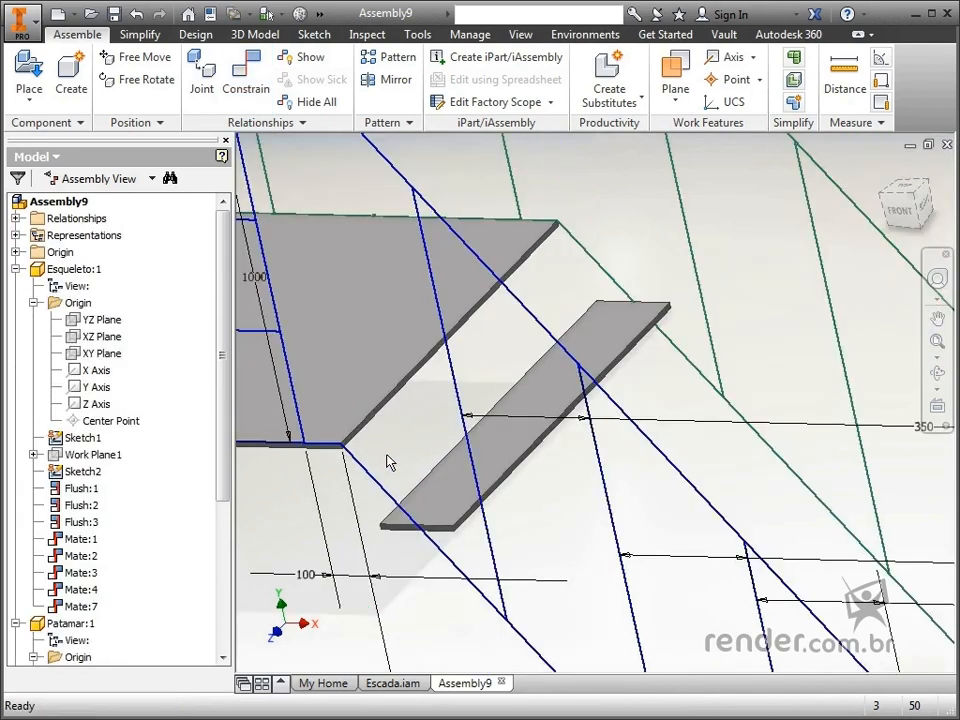
{"action": "scroll", "coordinate": [390, 462], "scroll_direction": "down", "scroll_amount": 5}
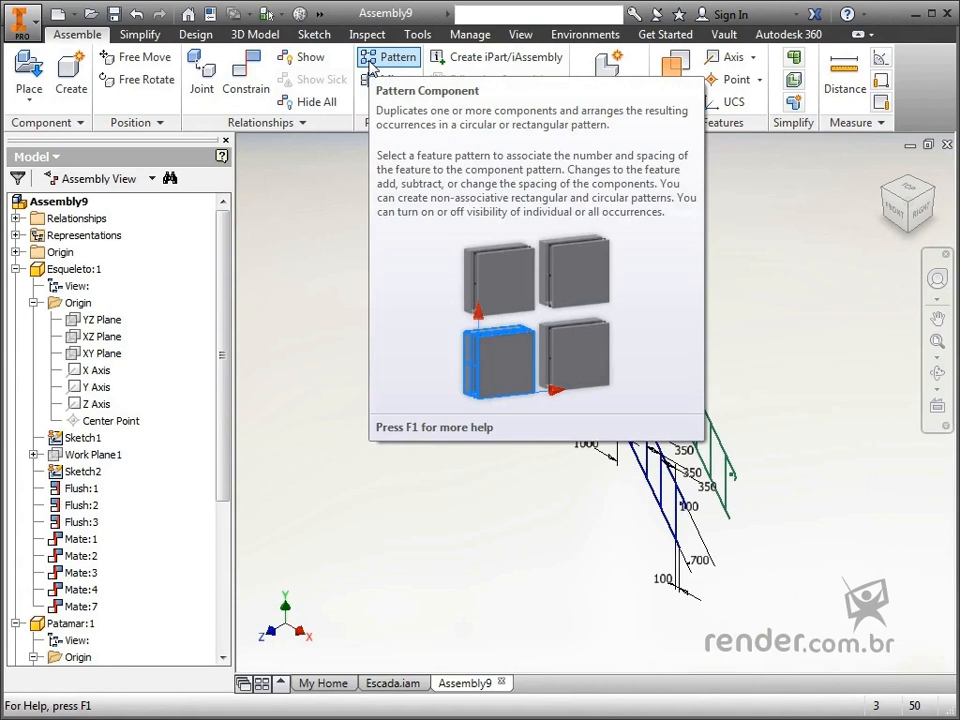
Create a work axis along the green railing sketch's sloped bottom line on the lower flight.
{"action": "left_click", "coordinate": [710, 58]}
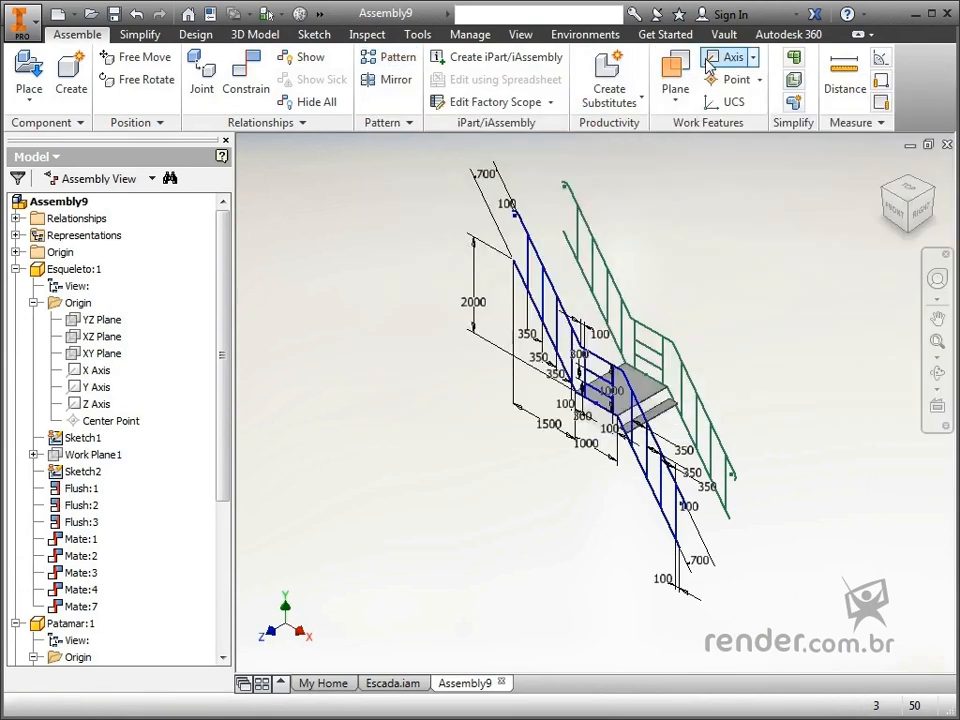
{"action": "scroll", "coordinate": [716, 335], "scroll_direction": "down", "scroll_amount": 3}
{"action": "left_click", "coordinate": [662, 524]}
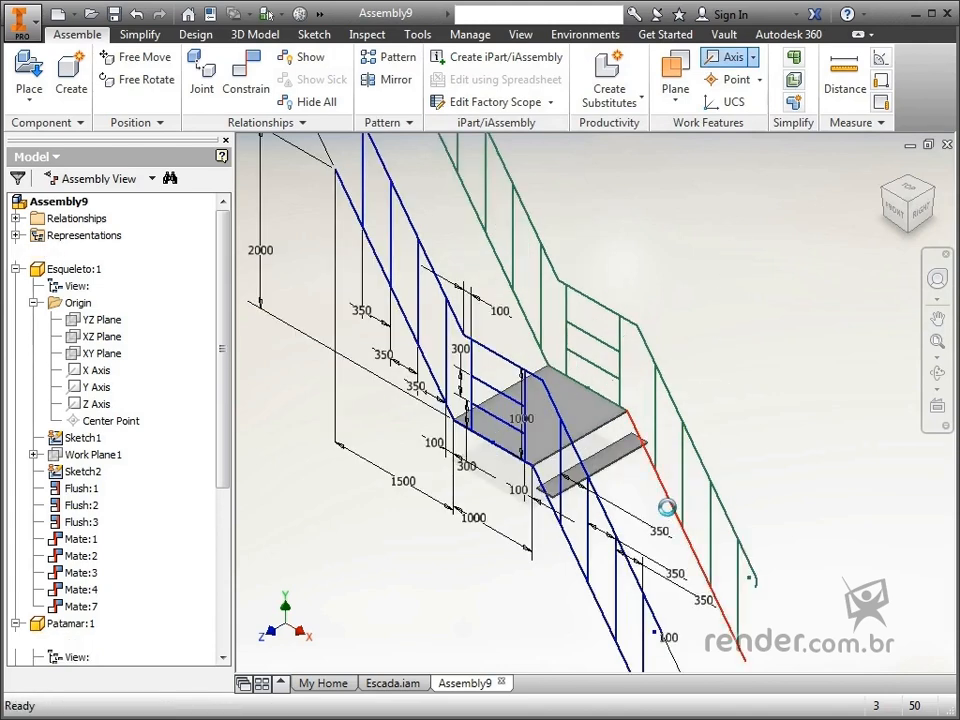
Pattern the Piso in a rectangular pattern down the lower flight along the work axis, with 9 instances spaced 250 mm apart.
{"action": "left_click", "coordinate": [390, 62]}
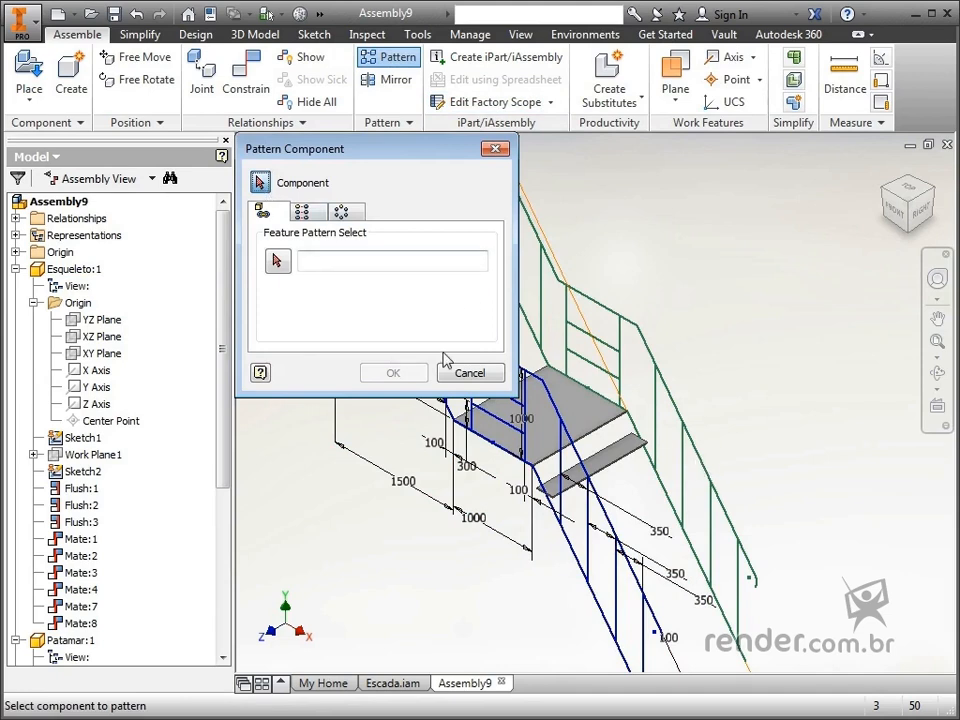
{"action": "left_click", "coordinate": [601, 467]}
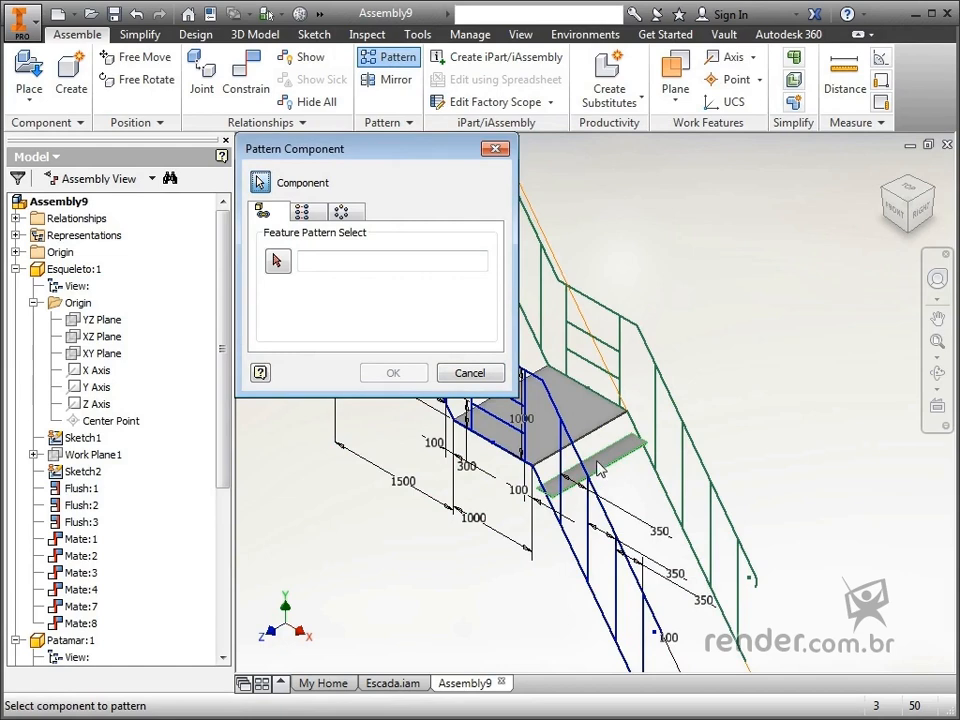
{"action": "left_click", "coordinate": [320, 218]}
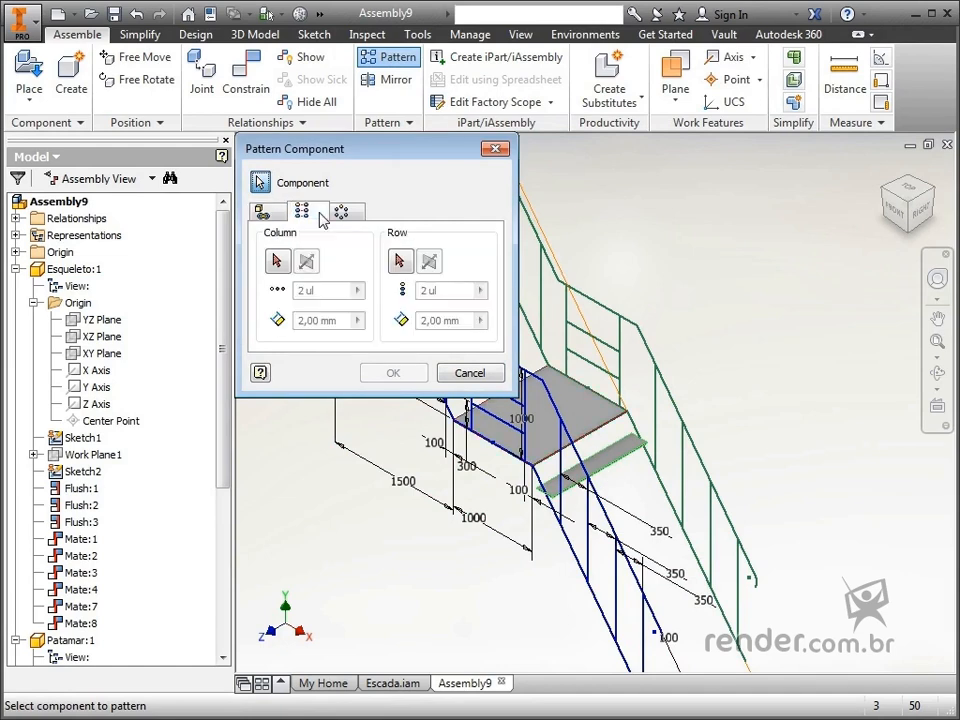
{"action": "left_click", "coordinate": [280, 260]}
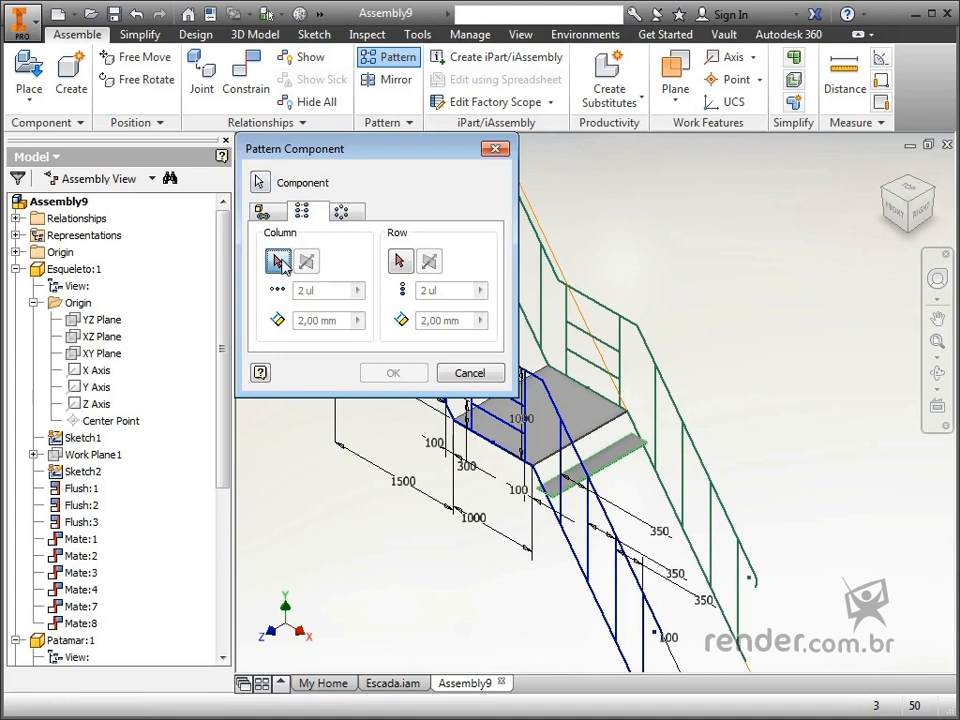
{"action": "left_click", "coordinate": [611, 381]}
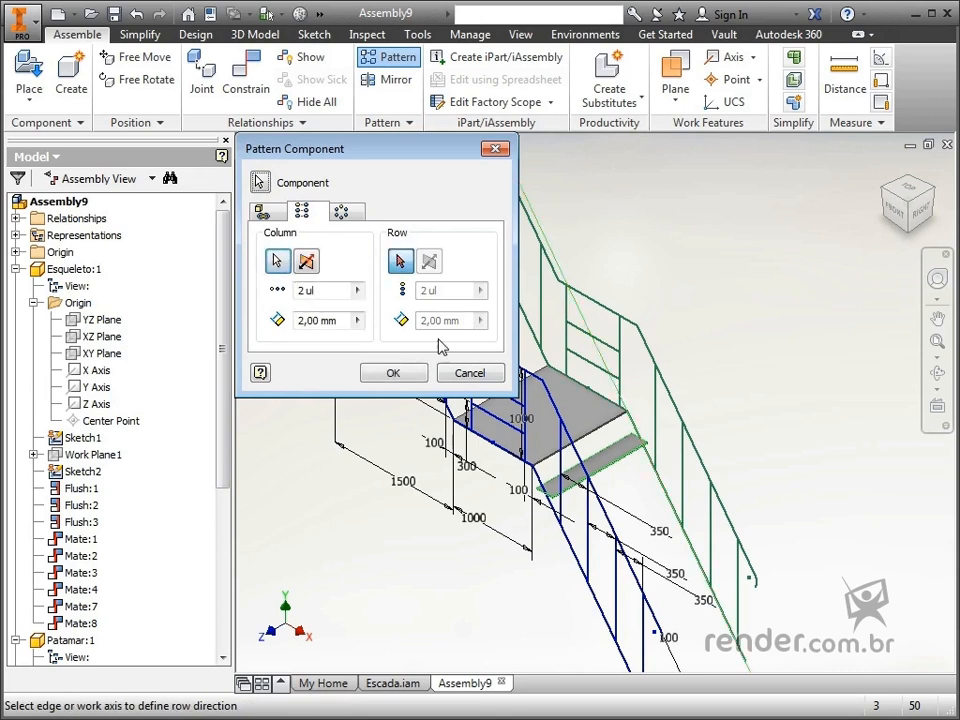
{"action": "left_click", "coordinate": [347, 291]}
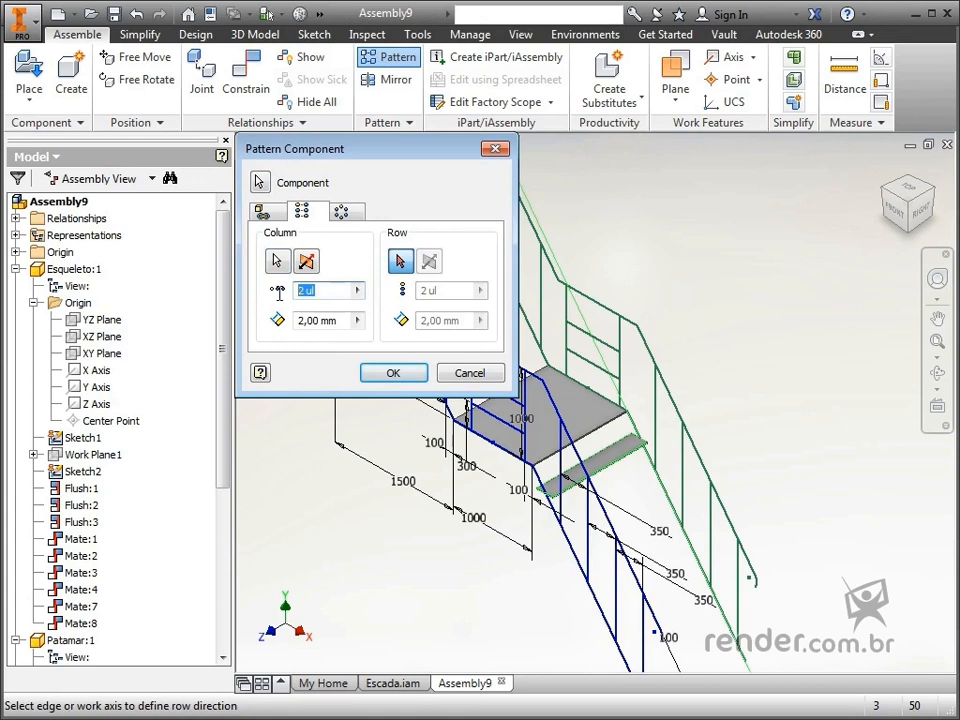
{"action": "type", "text": "9"}
{"action": "key", "text": "Tab"}
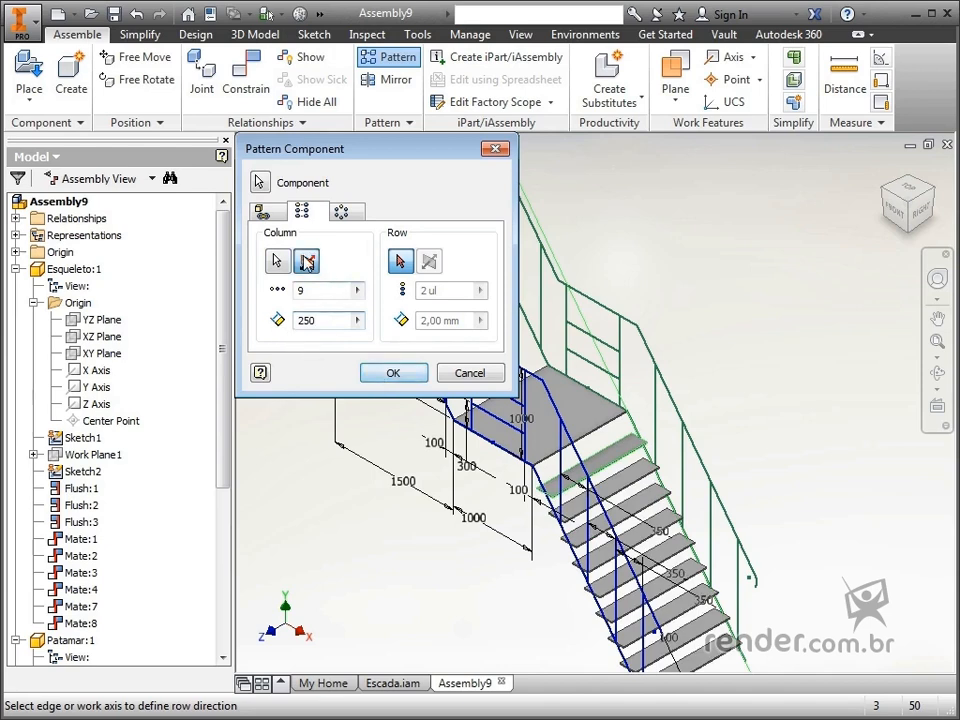
{"action": "left_click", "coordinate": [306, 261]}
{"action": "left_click", "coordinate": [306, 261]}
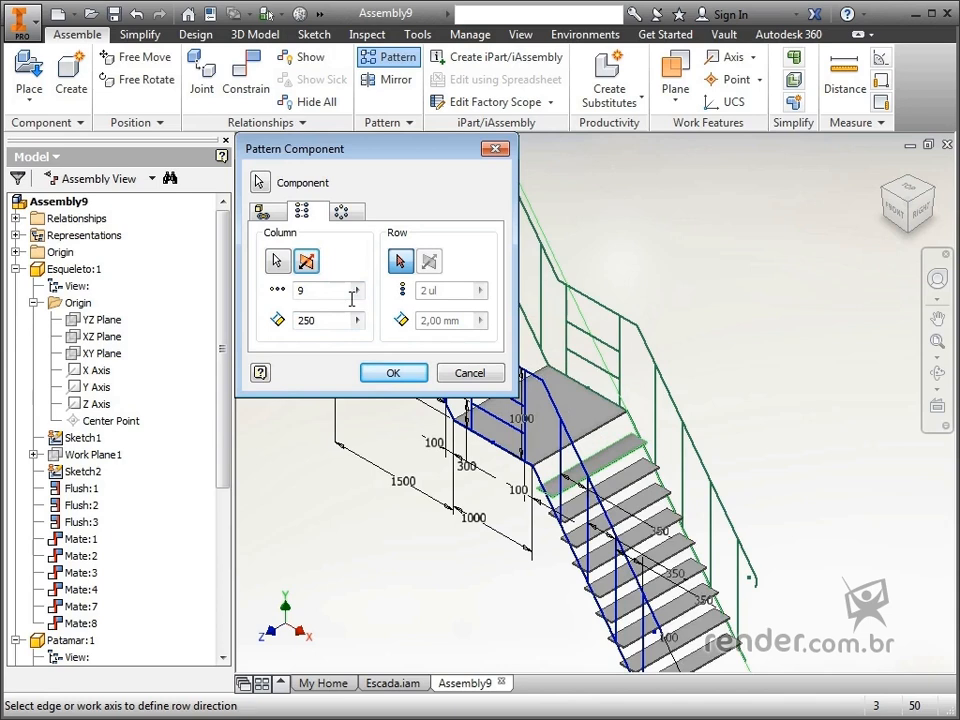
{"action": "left_click", "coordinate": [385, 373]}
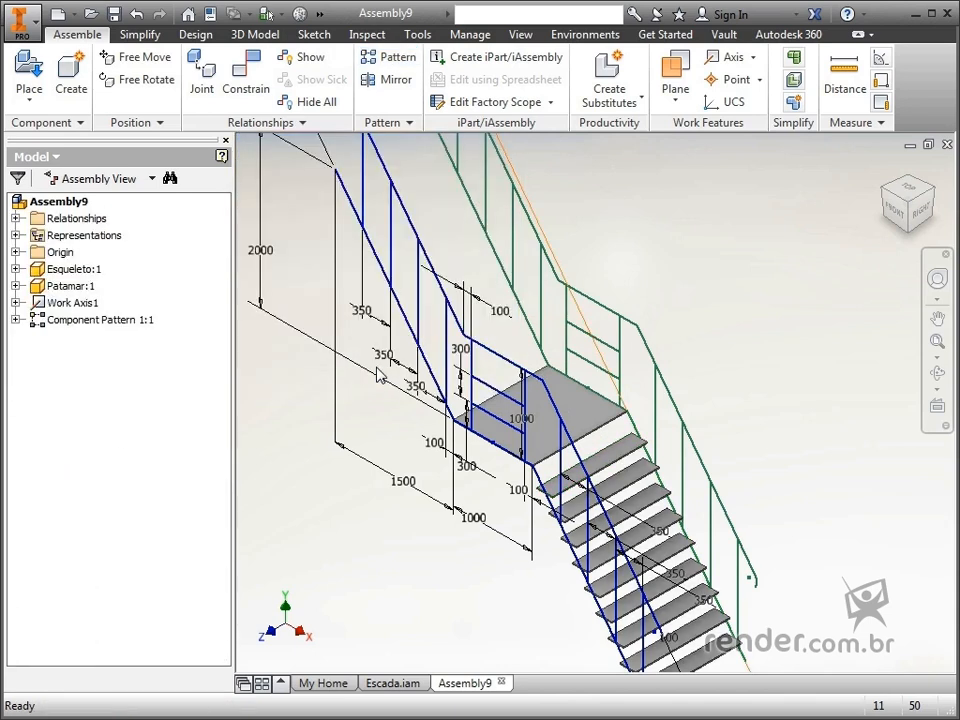
Place one more Piso component in the assembly, in open space beside the upper flight of the skeleton.
{"action": "left_click", "coordinate": [26, 88]}
{"action": "double_click", "coordinate": [318, 206]}
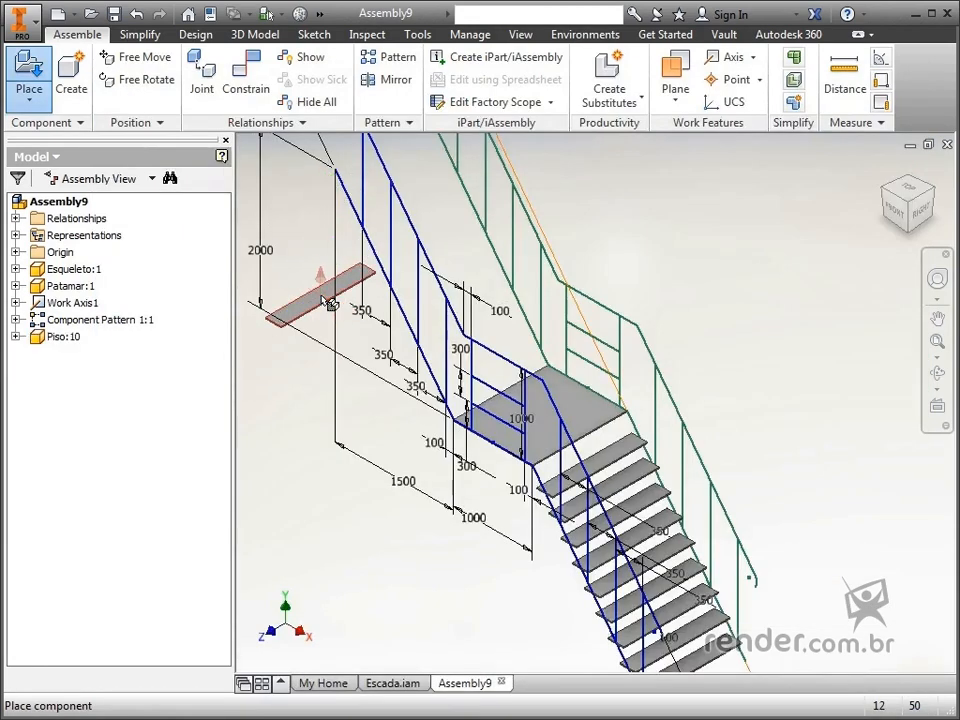
{"action": "key", "text": "Escape"}
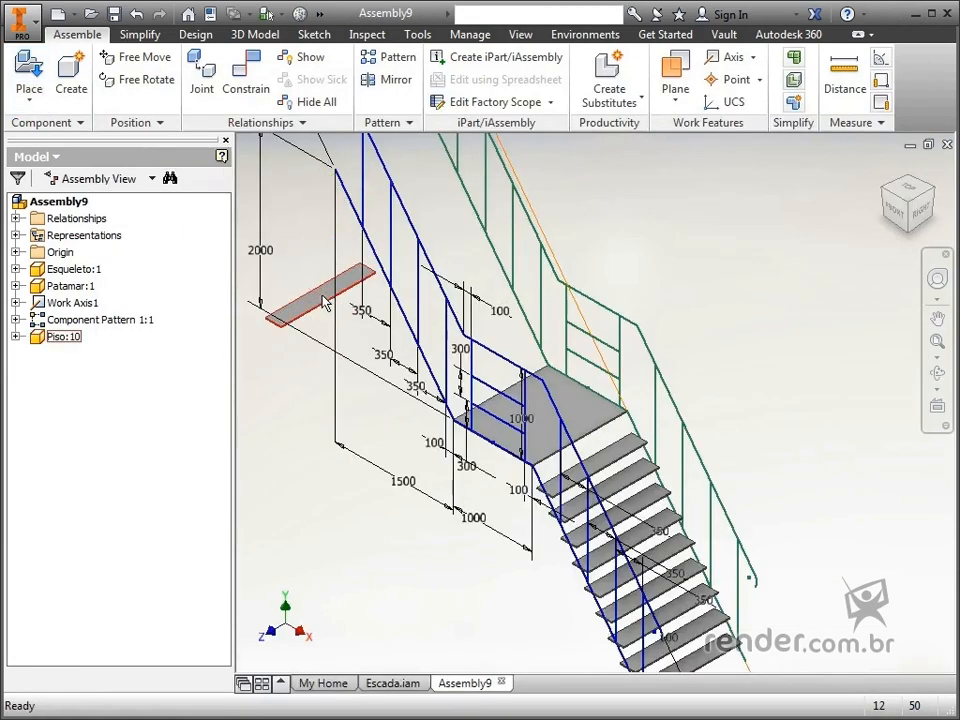
Mate the underside of the new Piso with the Patamar's upper face at a 200 mm offset.
{"action": "left_click", "coordinate": [246, 78]}
{"action": "middle_click_drag", "start_coordinate": [566, 508], "coordinate": [728, 646]}
{"action": "left_click_drag", "start_coordinate": [452, 212], "coordinate": [431, 148]}
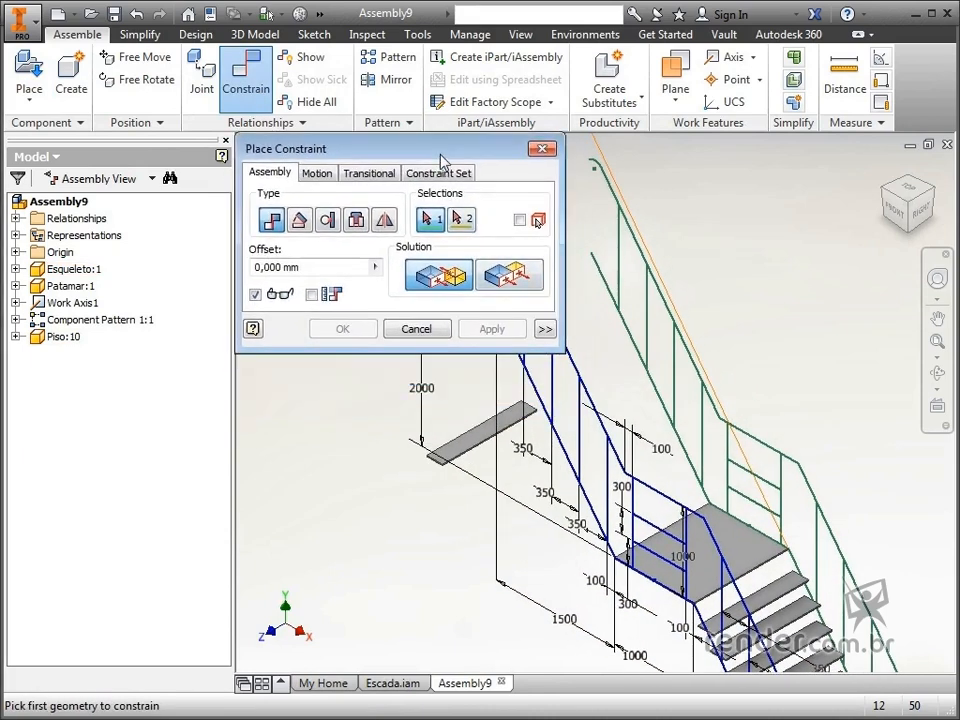
{"action": "left_click", "coordinate": [736, 556]}
{"action": "scroll", "coordinate": [502, 456], "scroll_direction": "up", "scroll_amount": 6}
{"action": "key", "text": "F4"}
{"action": "middle_click_drag", "start_coordinate": [421, 468], "coordinate": [568, 427]}
{"action": "left_click_drag", "start_coordinate": [568, 427], "coordinate": [570, 392]}
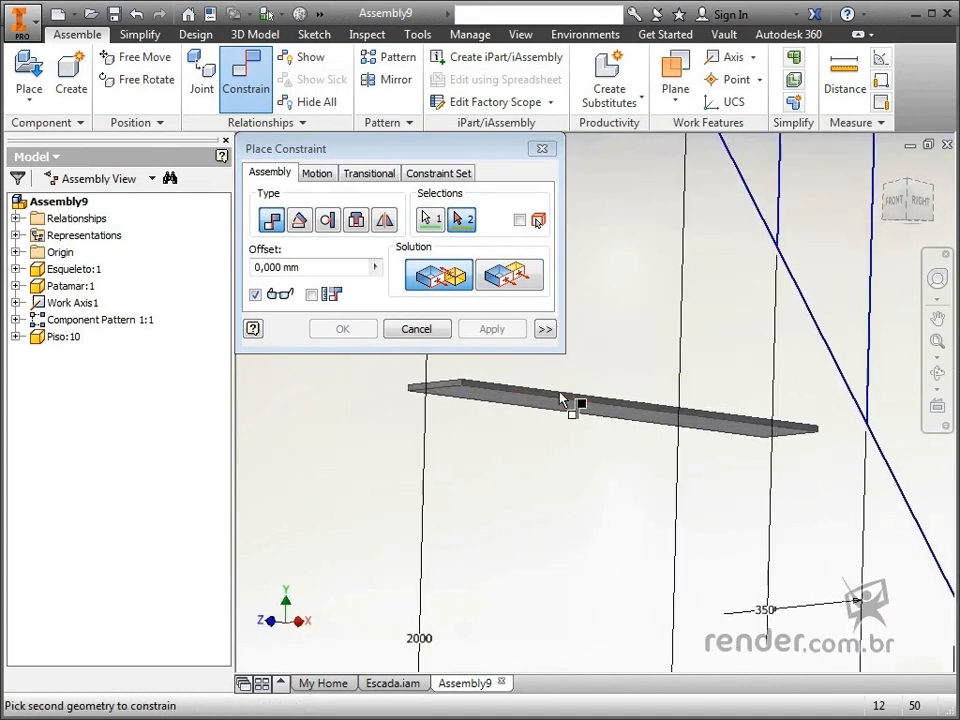
{"action": "left_click", "coordinate": [559, 408]}
{"action": "scroll", "coordinate": [559, 412], "scroll_direction": "down", "scroll_amount": 5}
{"action": "key", "text": "F4"}
{"action": "left_click_drag", "start_coordinate": [711, 516], "coordinate": [704, 570]}
{"action": "left_click", "coordinate": [254, 266]}
{"action": "type", "text": "200"}
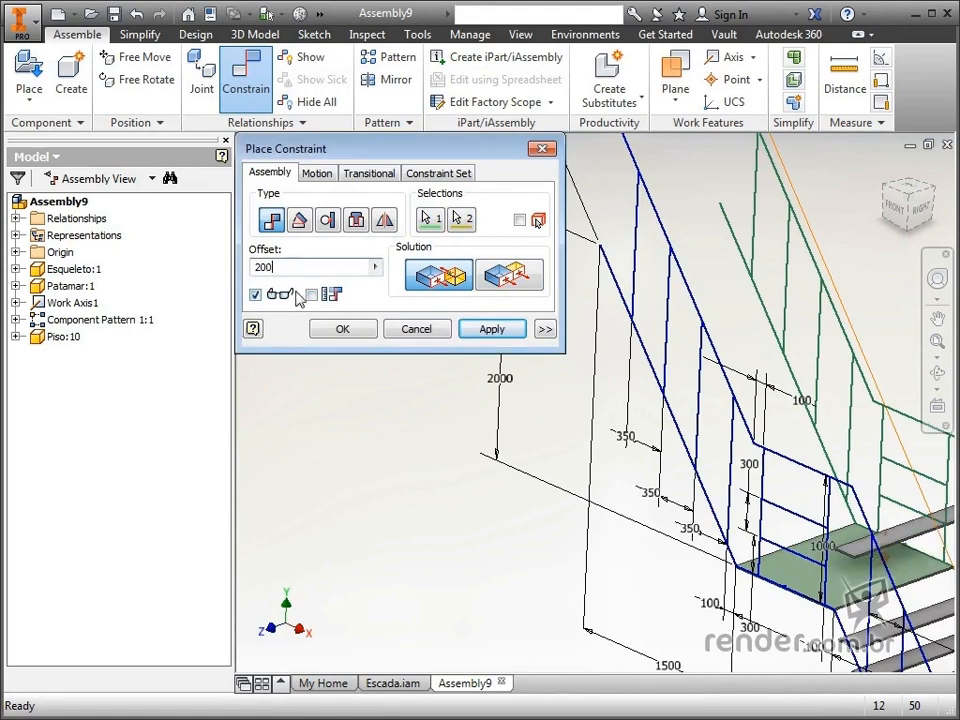
{"action": "left_click", "coordinate": [505, 331]}
Mate the new Piso's long side face with the Patamar's edge face on the upper-flight side at a 60 mm offset.
{"action": "scroll", "coordinate": [925, 552], "scroll_direction": "up", "scroll_amount": 3}
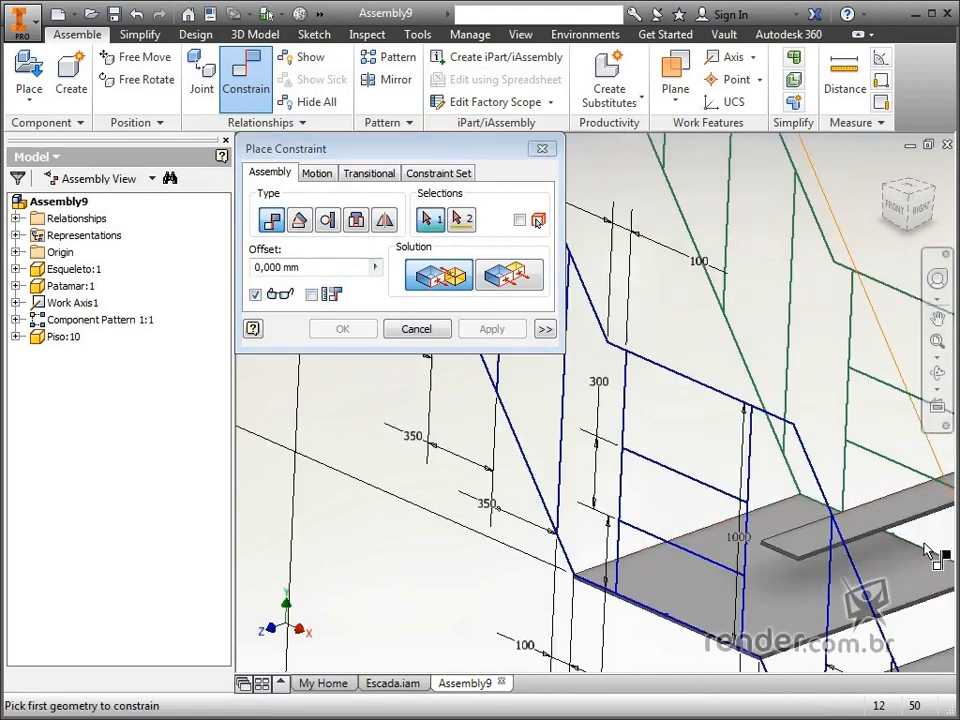
{"action": "scroll", "coordinate": [927, 553], "scroll_direction": "up", "scroll_amount": 3}
{"action": "left_click", "coordinate": [857, 497]}
{"action": "scroll", "coordinate": [782, 511], "scroll_direction": "down", "scroll_amount": 3}
{"action": "middle_click_drag", "start_coordinate": [781, 511], "coordinate": [594, 489], "text": "shift"}
{"action": "scroll", "coordinate": [664, 505], "scroll_direction": "up", "scroll_amount": 6}
{"action": "left_click", "coordinate": [660, 492]}
{"action": "scroll", "coordinate": [662, 488], "scroll_direction": "down", "scroll_amount": 5}
{"action": "left_click_drag", "start_coordinate": [318, 271], "coordinate": [185, 269]}
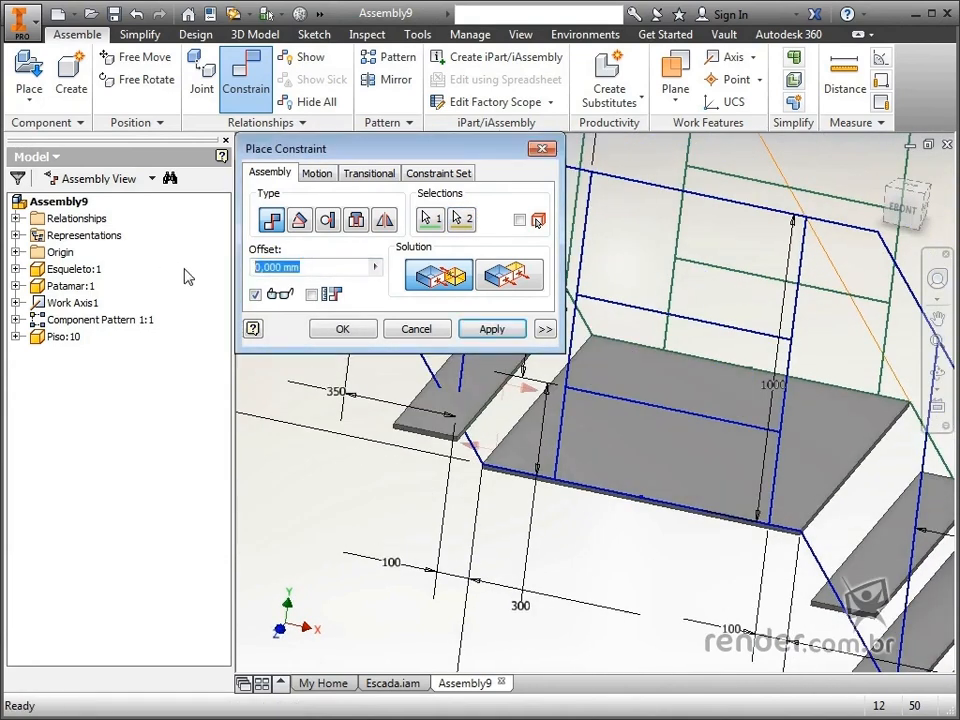
{"action": "type", "text": "60"}
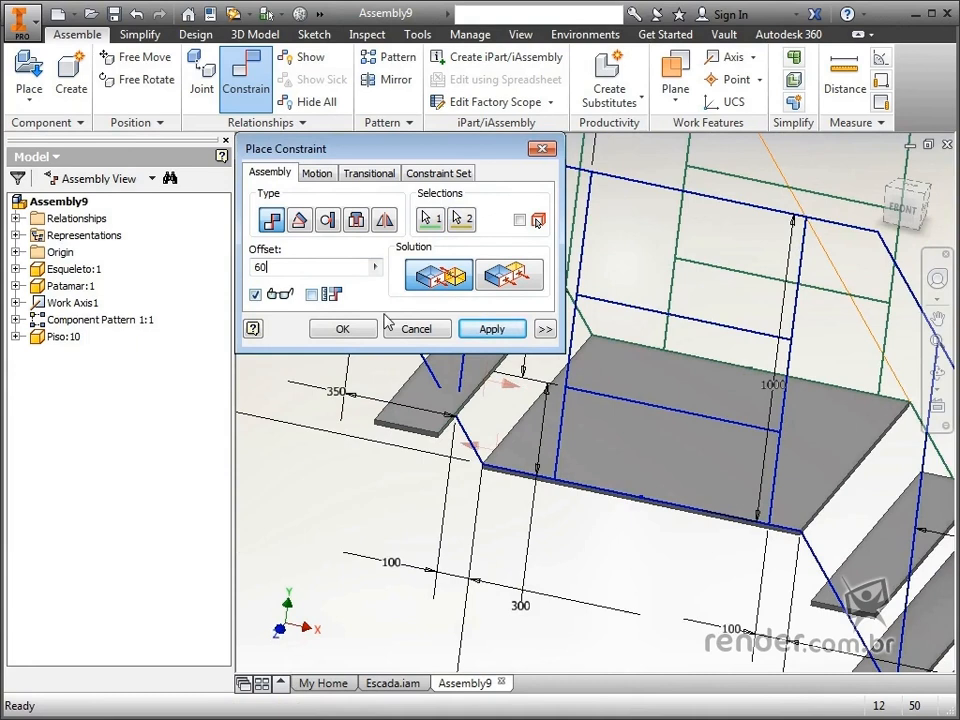
{"action": "left_click", "coordinate": [490, 329]}
Mate the new Piso's near end face with the sloped lower line of the blue railing sketch on the upper flight at zero offset.
{"action": "scroll", "coordinate": [437, 412], "scroll_direction": "down", "scroll_amount": 5}
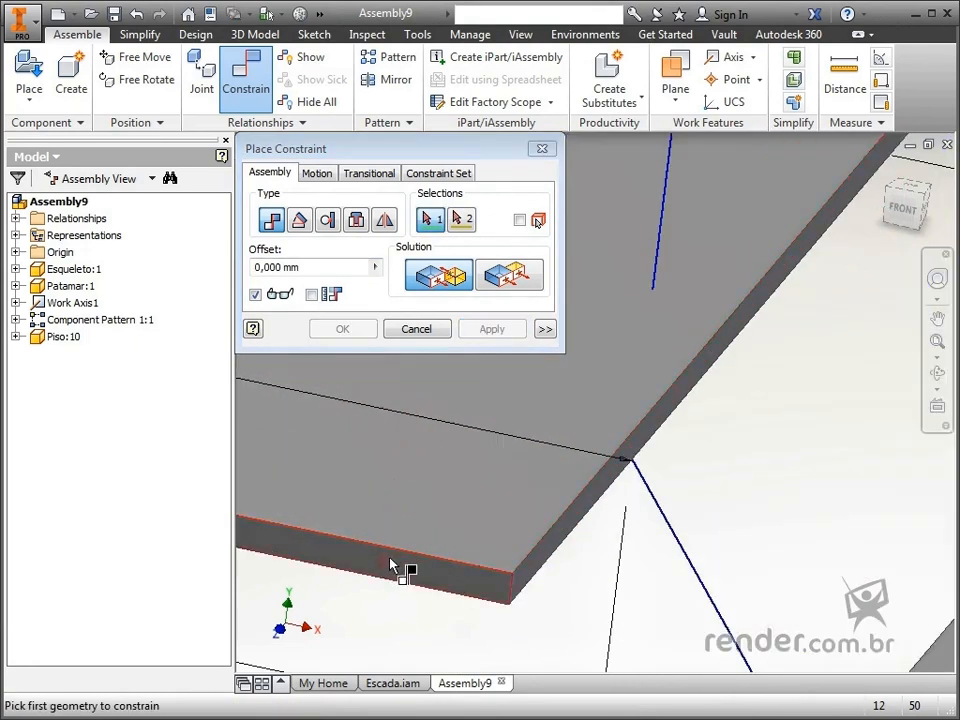
{"action": "left_click", "coordinate": [393, 566]}
{"action": "scroll", "coordinate": [420, 531], "scroll_direction": "up", "scroll_amount": 5}
{"action": "left_click", "coordinate": [432, 470]}
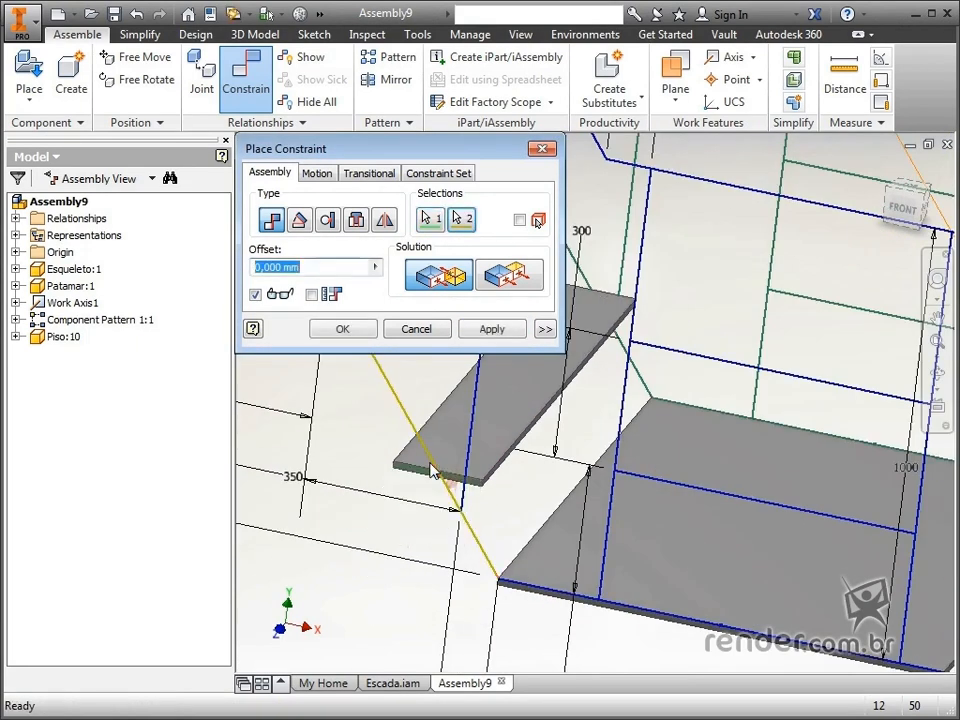
{"action": "left_click", "coordinate": [367, 338]}
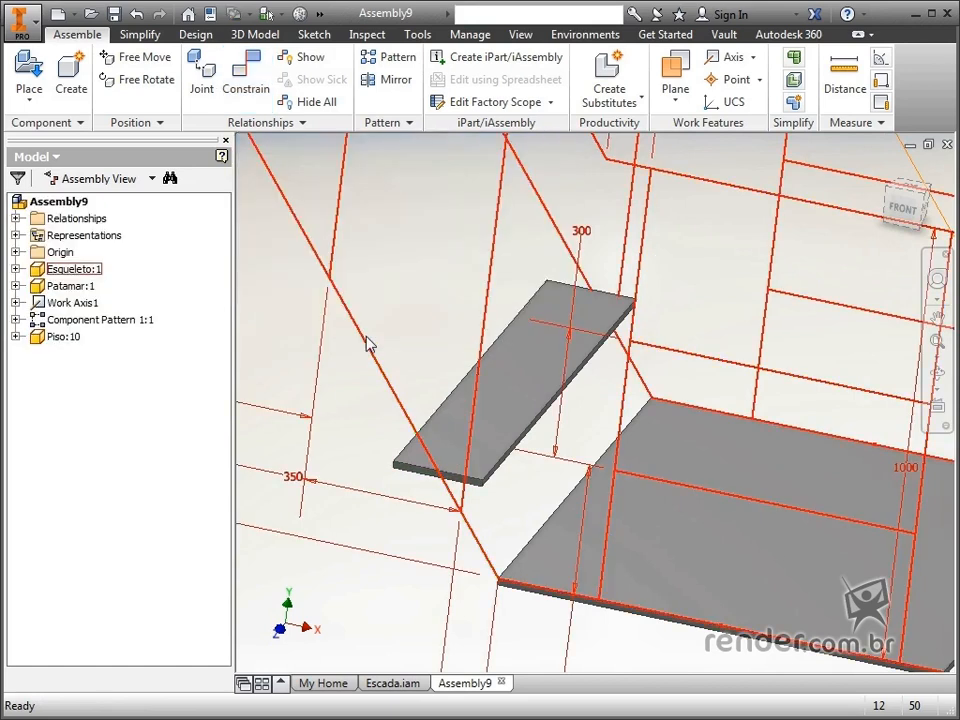
Pattern the new Piso up the upper flight along the work axis, with 9 instances spaced 250 mm apart and the direction flipped.
{"action": "scroll", "coordinate": [411, 336], "scroll_direction": "up", "scroll_amount": 5}
{"action": "key", "text": "F6"}
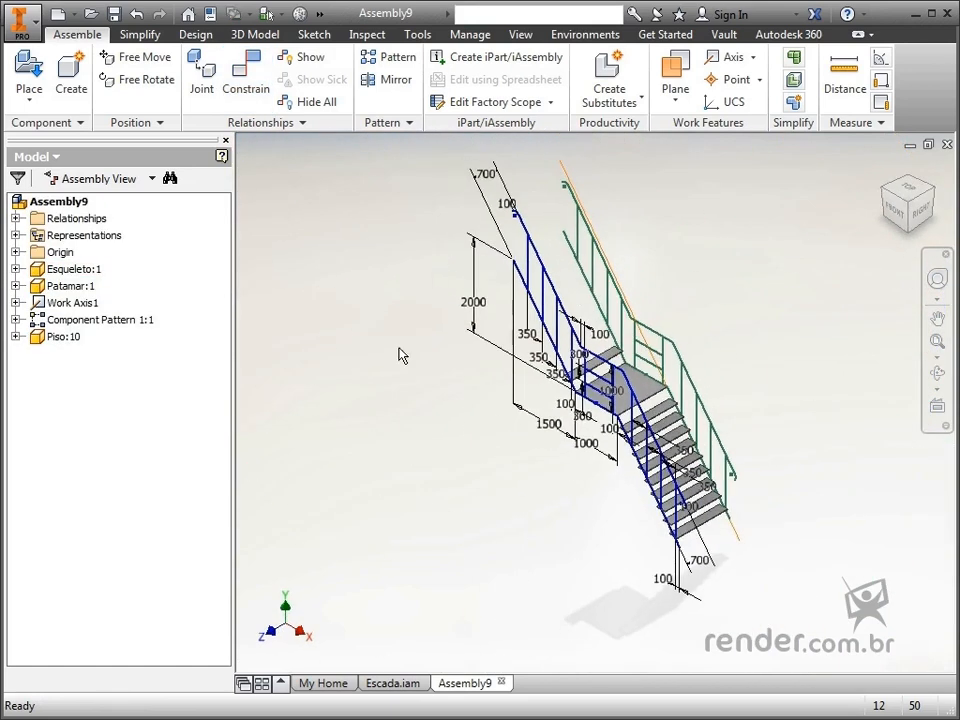
{"action": "left_click", "coordinate": [390, 57]}
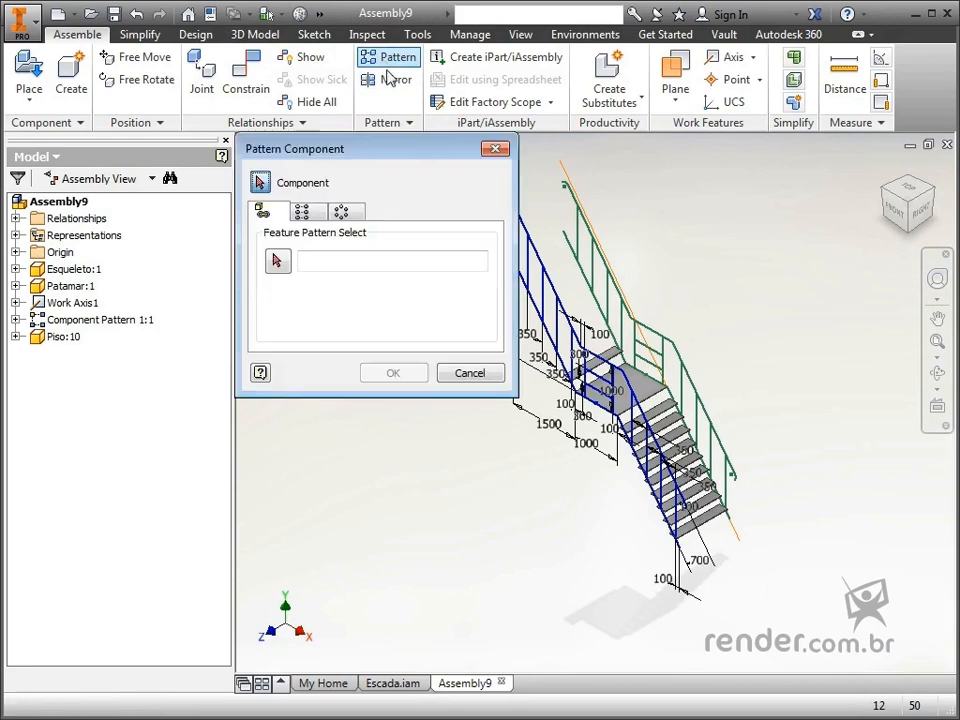
{"action": "middle_click_drag", "start_coordinate": [569, 494], "coordinate": [606, 555]}
{"action": "scroll", "coordinate": [663, 433], "scroll_direction": "down", "scroll_amount": 3}
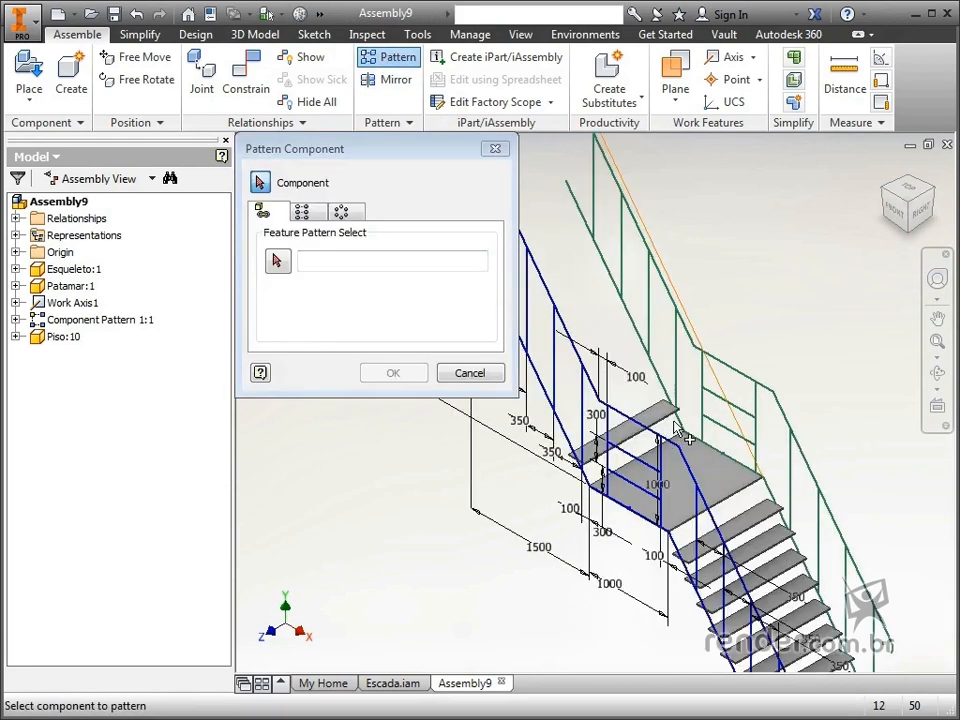
{"action": "left_click", "coordinate": [661, 412]}
{"action": "left_click", "coordinate": [302, 211]}
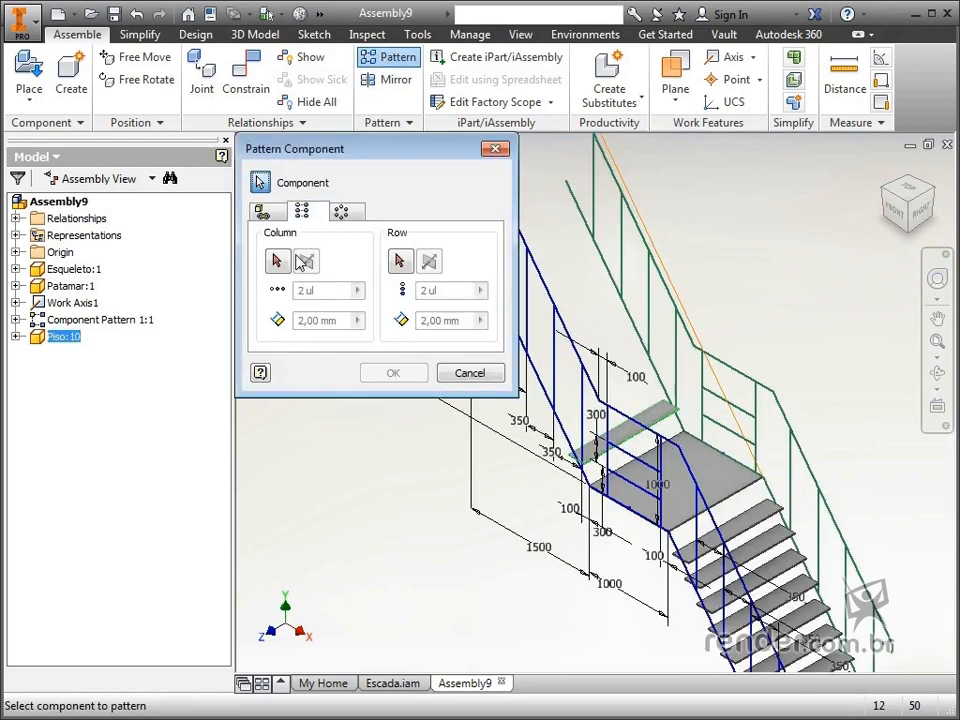
{"action": "left_click", "coordinate": [279, 261]}
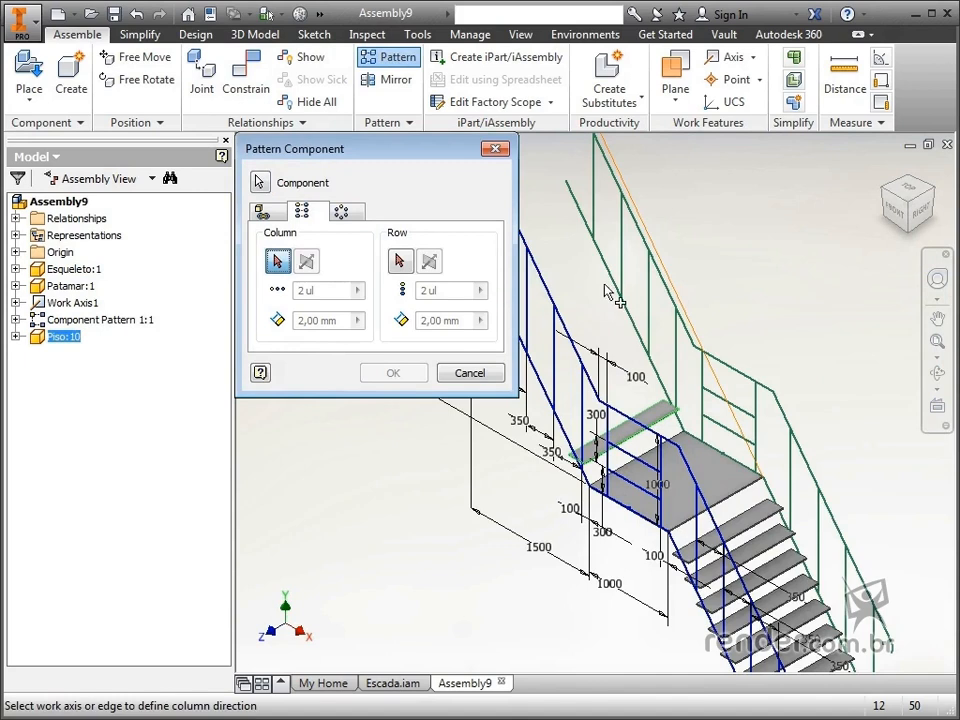
{"action": "left_click", "coordinate": [685, 308]}
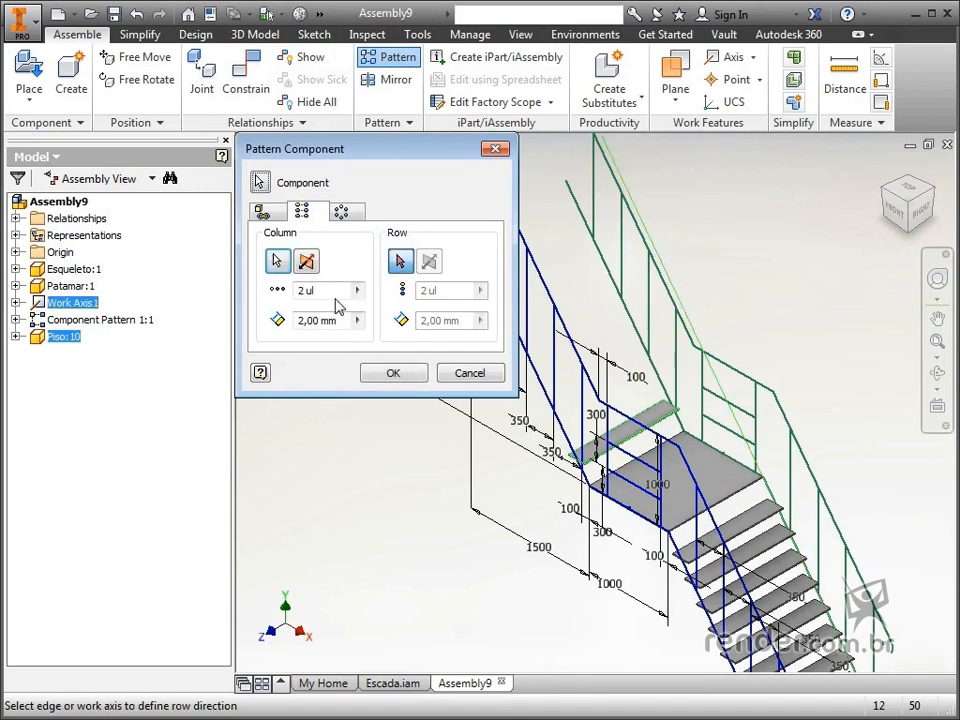
{"action": "left_click_drag", "start_coordinate": [326, 290], "coordinate": [274, 293]}
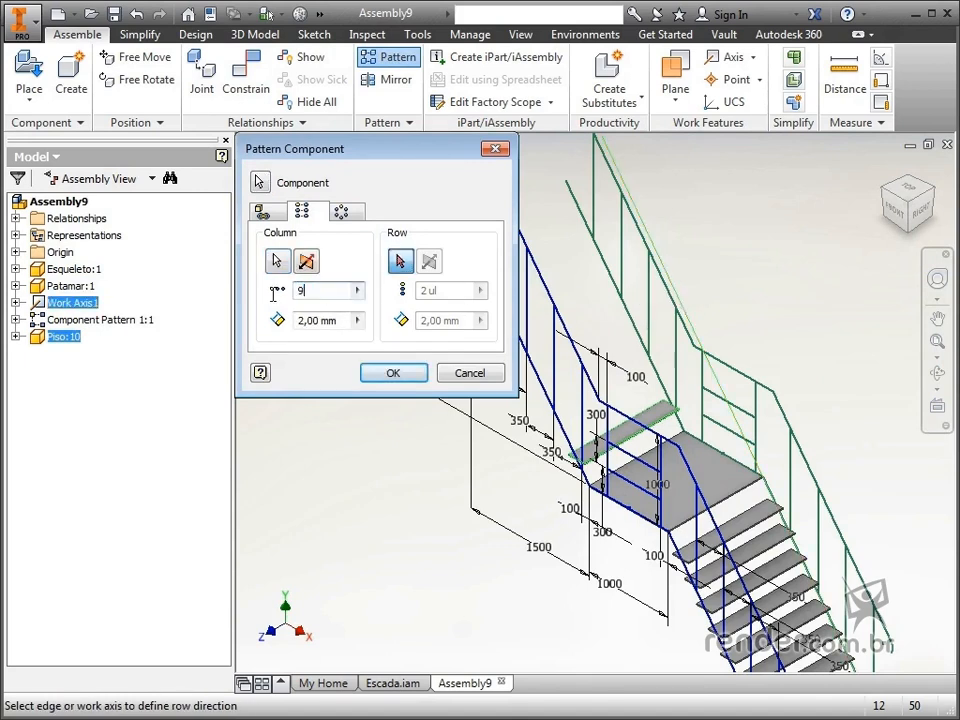
{"action": "left_click_drag", "start_coordinate": [338, 325], "coordinate": [251, 333]}
{"action": "type", "text": "250"}
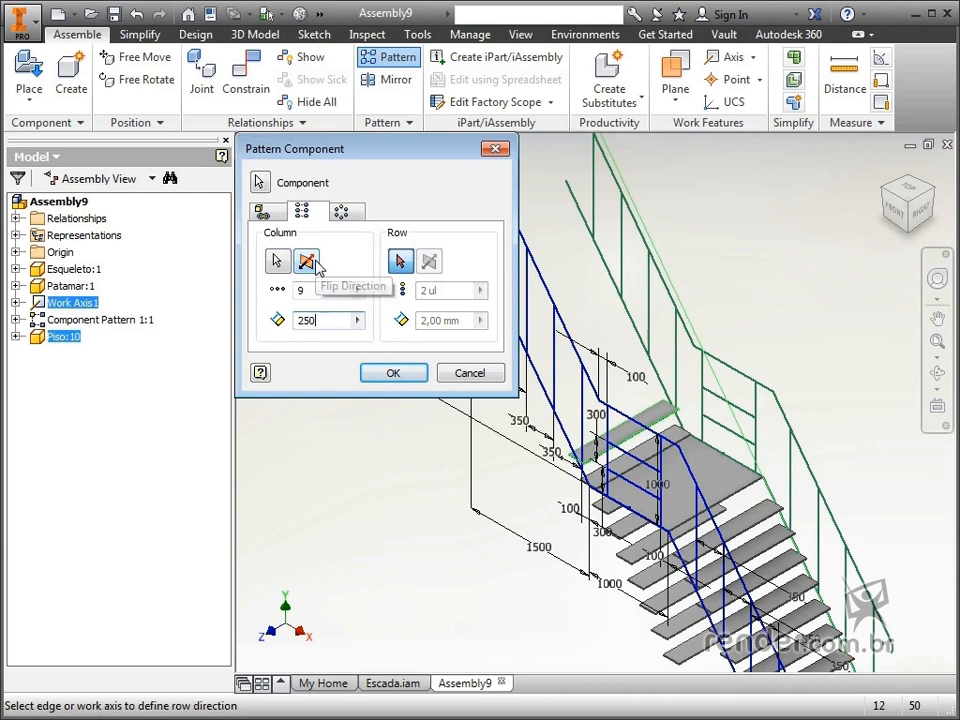
{"action": "left_click", "coordinate": [312, 263]}
{"action": "left_click", "coordinate": [395, 373]}
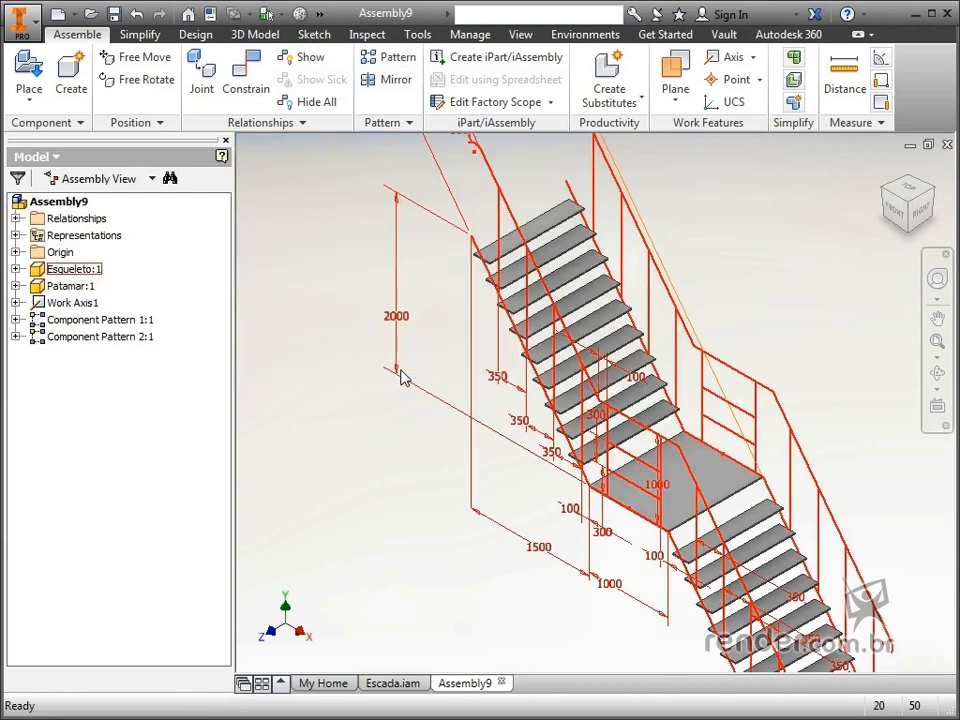
{"action": "left_click", "coordinate": [396, 417]}
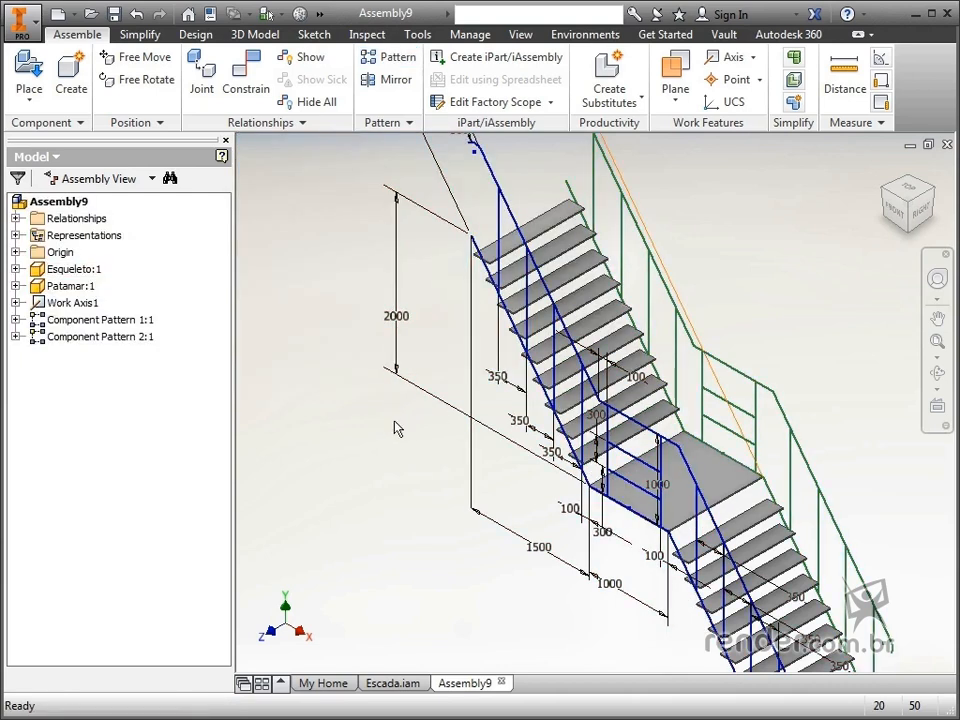
Hide the work axis used for the step patterns.
{"action": "scroll", "coordinate": [394, 422], "scroll_direction": "down", "scroll_amount": 3}
{"action": "left_click", "coordinate": [58, 303]}
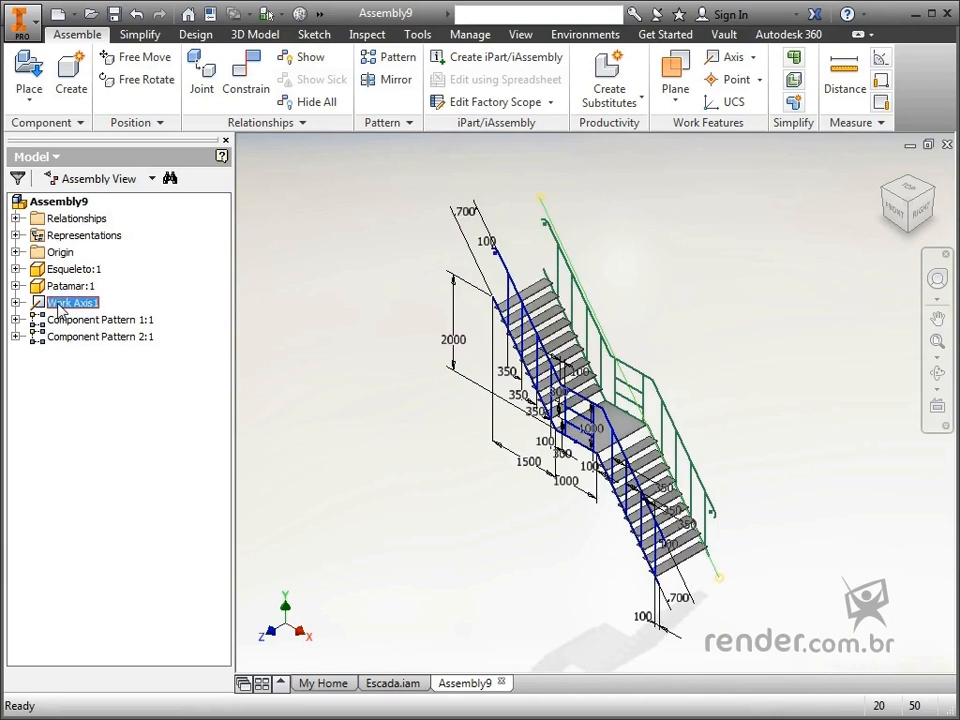
{"action": "right_click", "coordinate": [58, 305]}
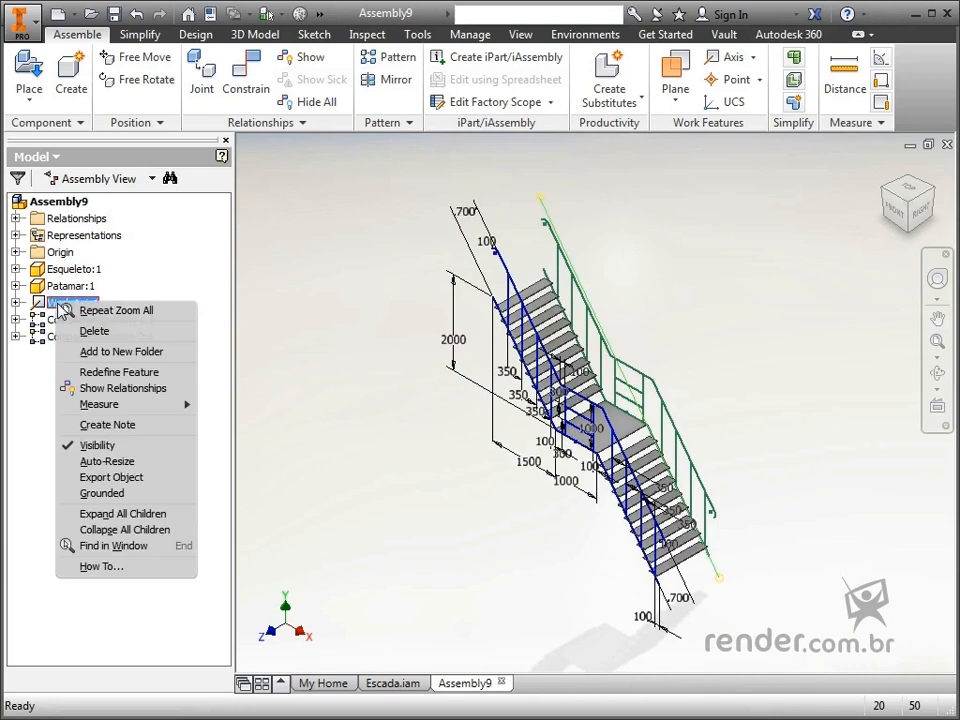
{"action": "left_click", "coordinate": [92, 446]}
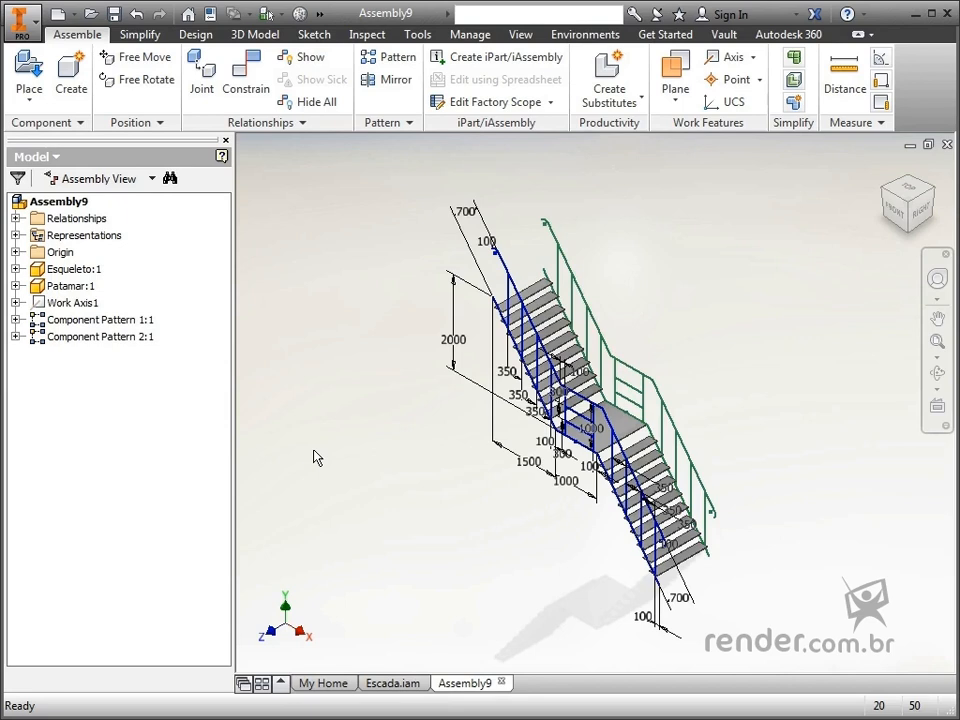
{"action": "key", "text": "F4"}
{"action": "left_click_drag", "start_coordinate": [345, 452], "coordinate": [330, 420]}
{"action": "key", "text": "F6"}
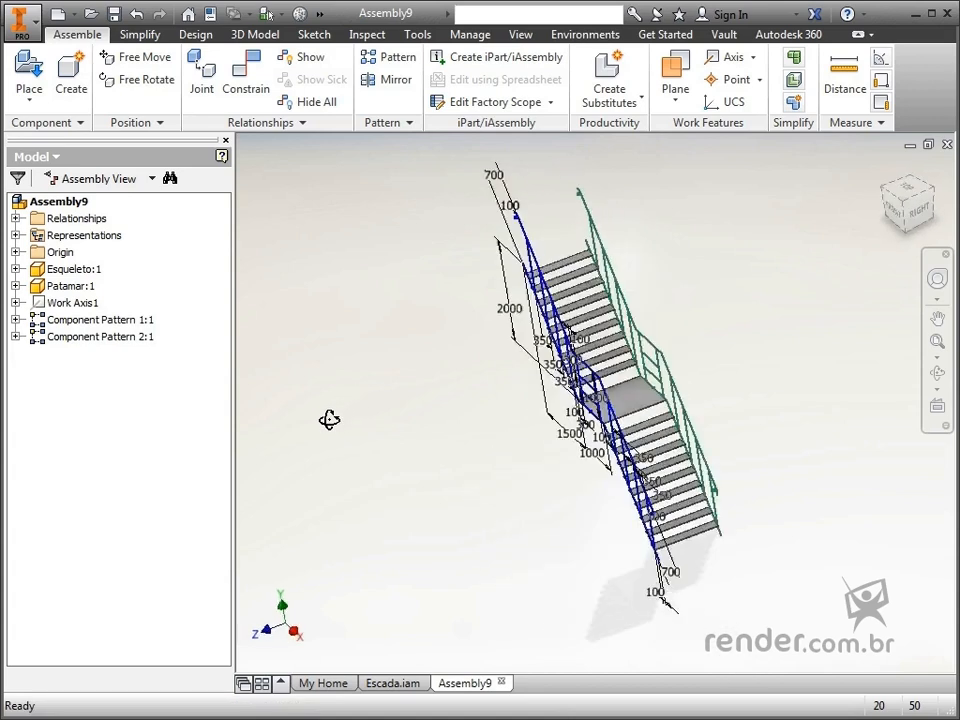